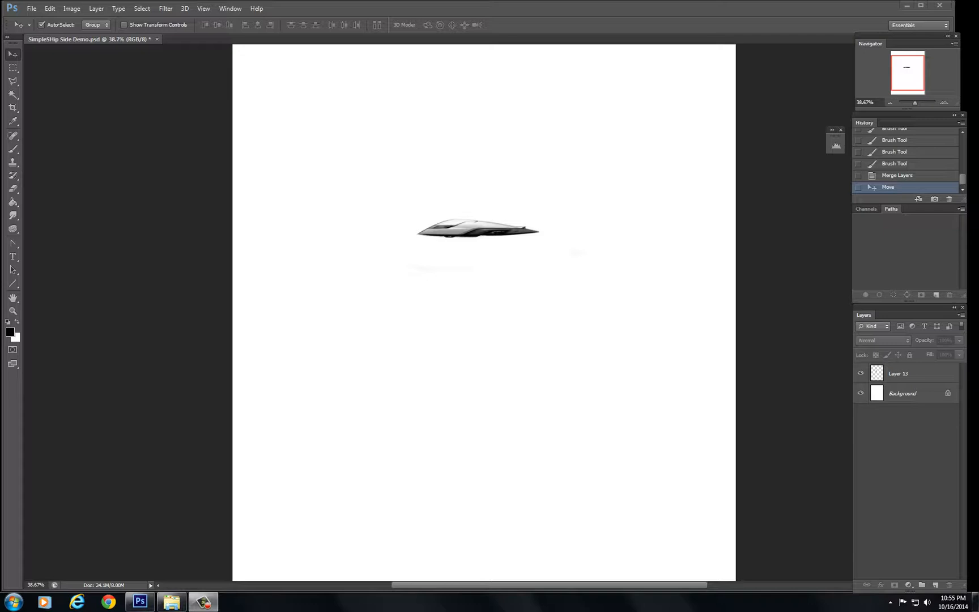
- Add an empty layer above the ship's Layer 13, and place a duplicate of the ship below the original
key(ctrl+0)
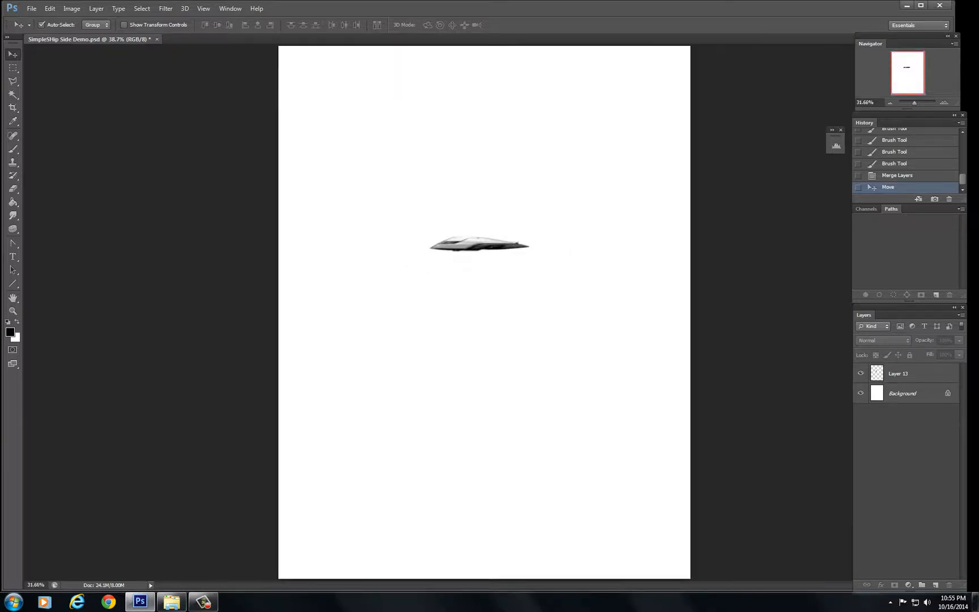
key(ctrl+plus)
key(ctrl+plus)
key(ctrl+plus)
key(ctrl+plus)
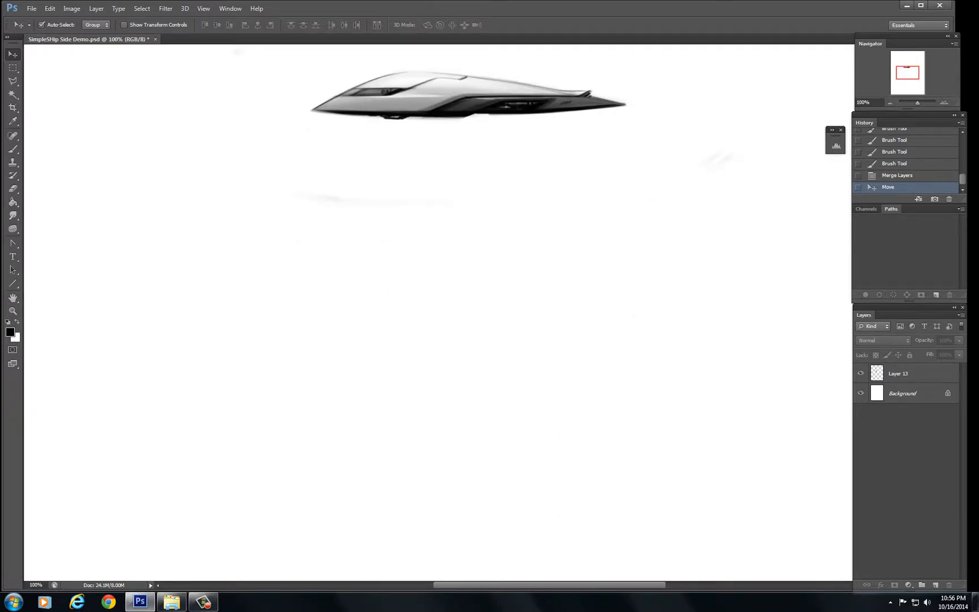
drag(467, 102, 411, 147)
click(898, 373)
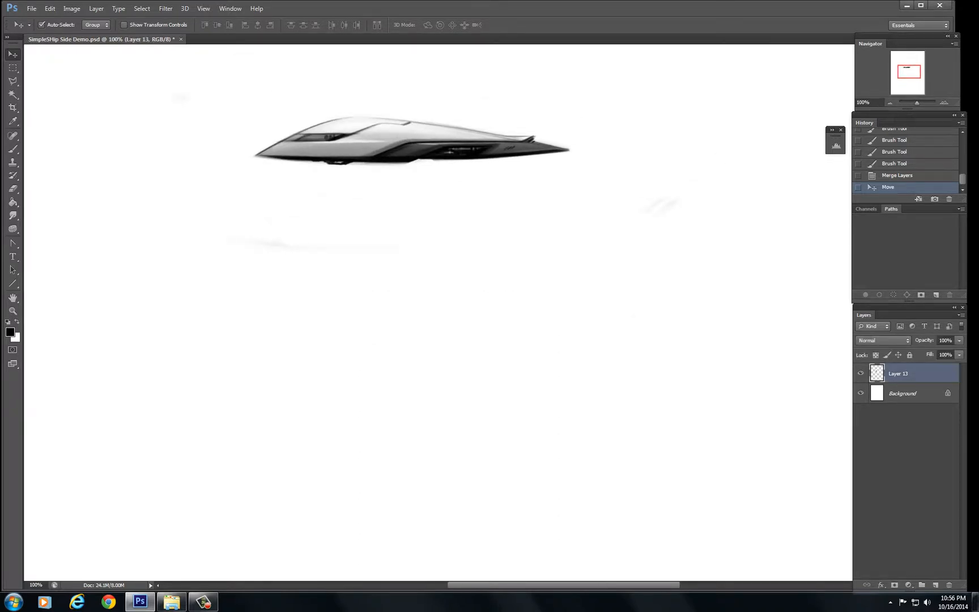
click(935, 585)
click(897, 393)
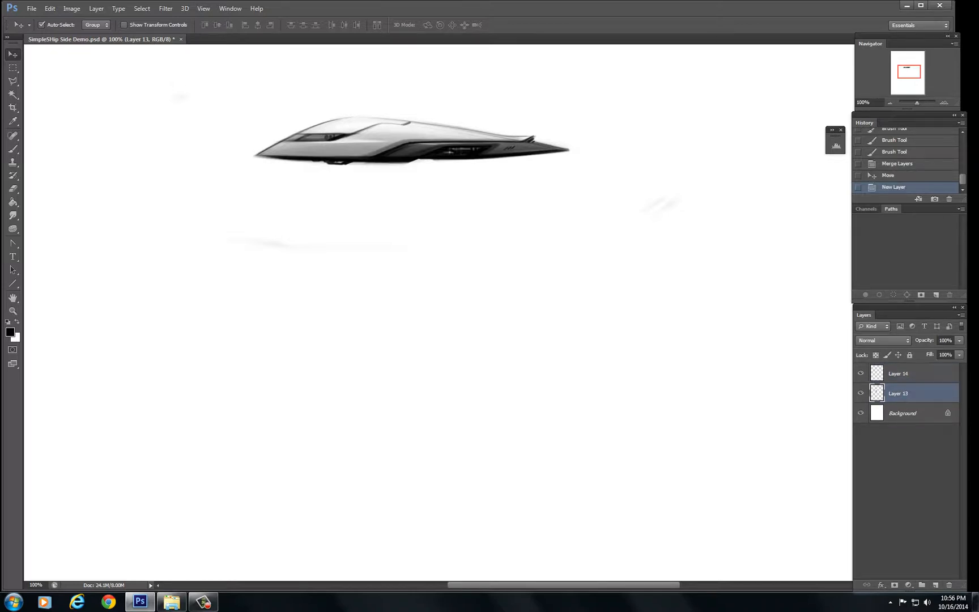
drag(390, 141, 370, 231)
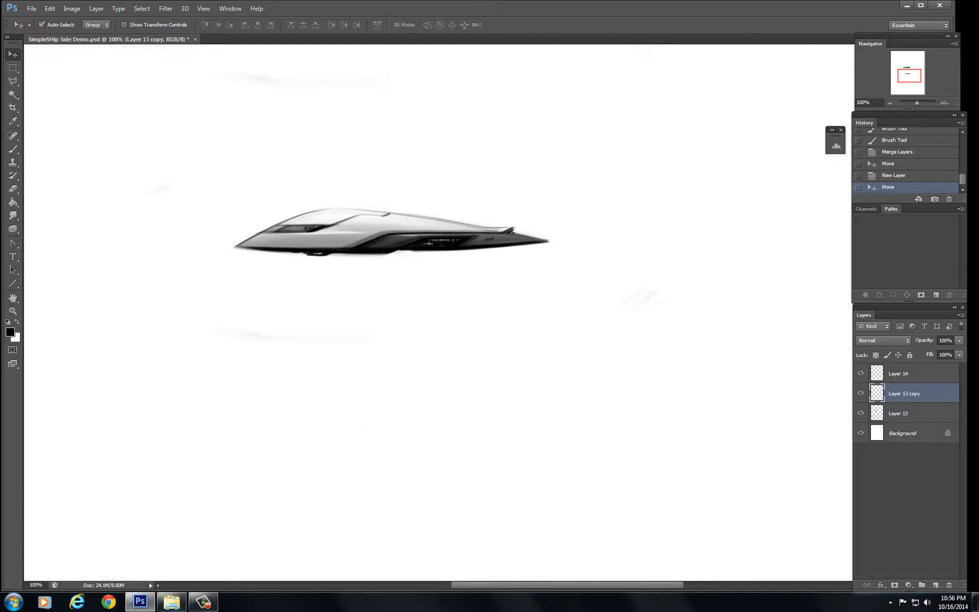
- On Layer 14, draw a straight-line bounding box around the ship copy with a size 5 brush
click(897, 373)
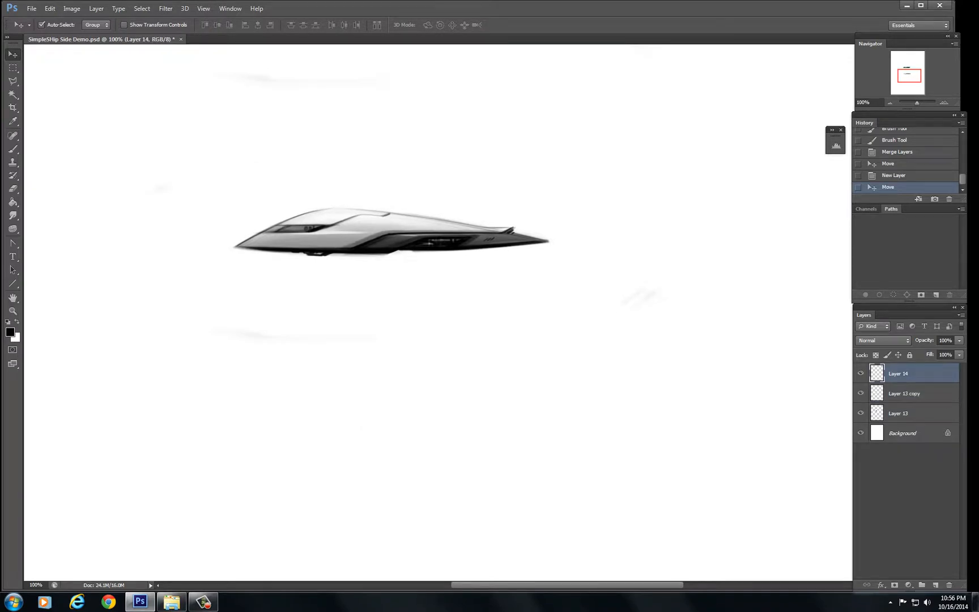
key(b)
key(bracketleft)
key(bracketleft)
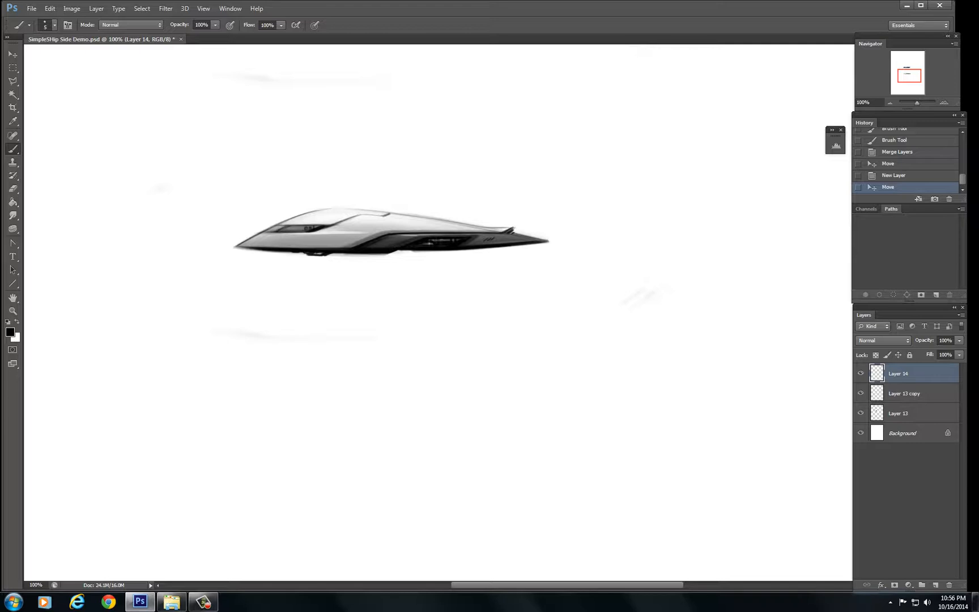
mouse_move(236, 253)
mouse_down()
mouse_move(237, 206)
mouse_move(567, 210)
mouse_move(548, 229)
mouse_move(548, 260)
mouse_move(232, 259)
mouse_up()
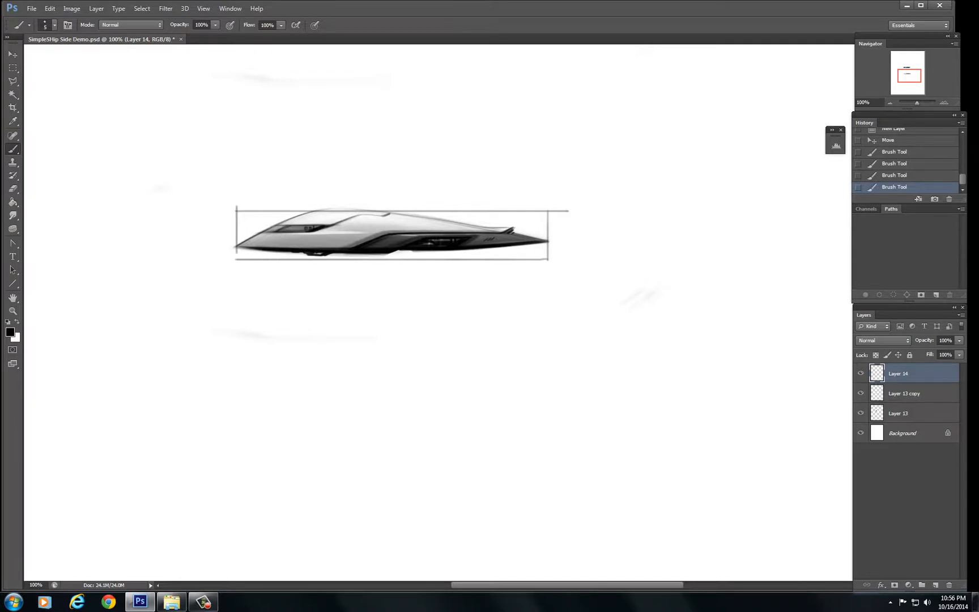
- Divide the ship's bounding box into quarters with three vertical lines extending above and below the ship
mouse_move(396, 204)
mouse_down()
mouse_move(365, 129)
mouse_move(365, 220)
mouse_up()
drag(286, 111, 286, 237)
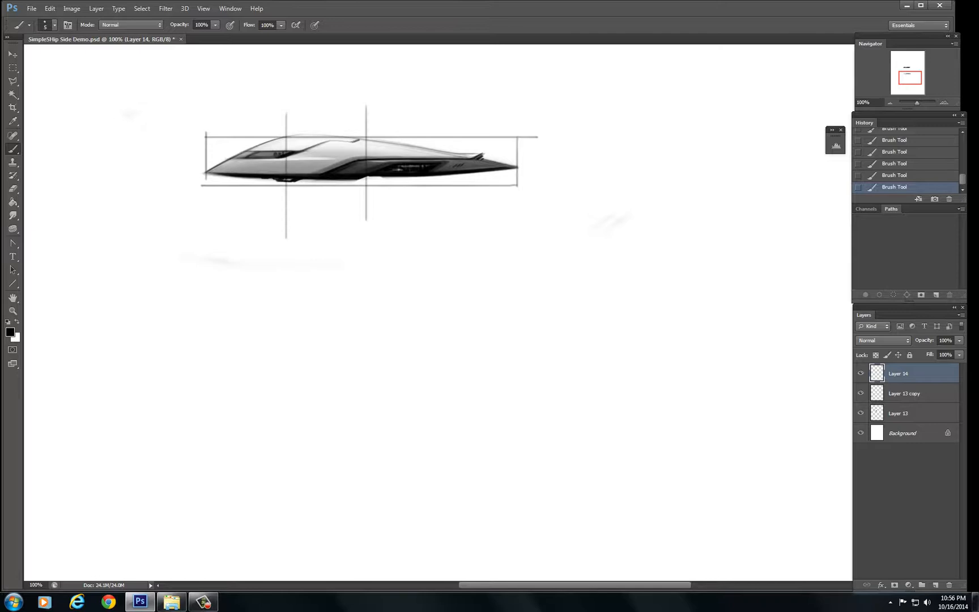
drag(443, 104, 443, 212)
- Add a new layer and draw three parallel diagonal guidelines below the ship, crossed by one opposing diagonal through their middle
drag(361, 159, 301, 113)
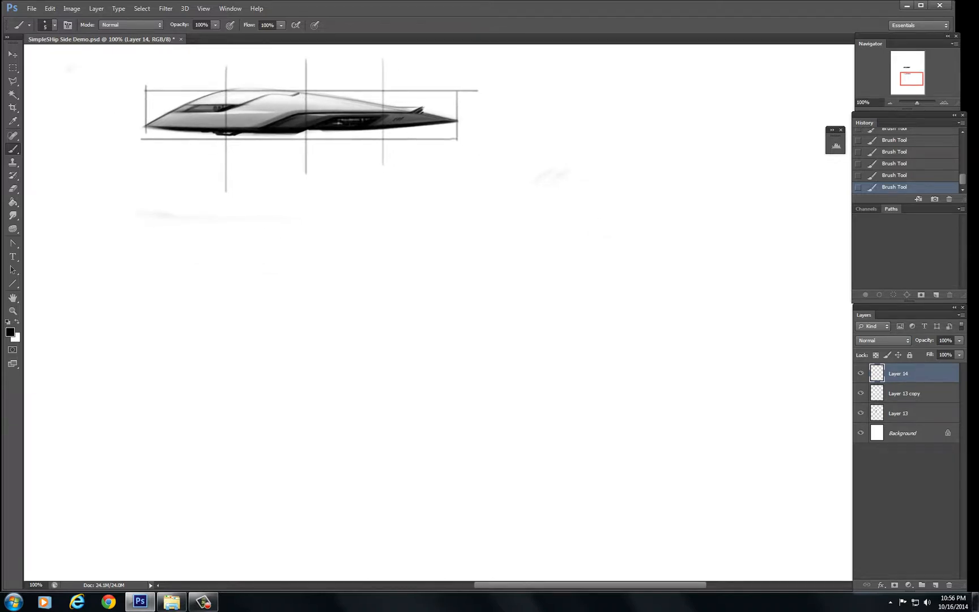
click(935, 584)
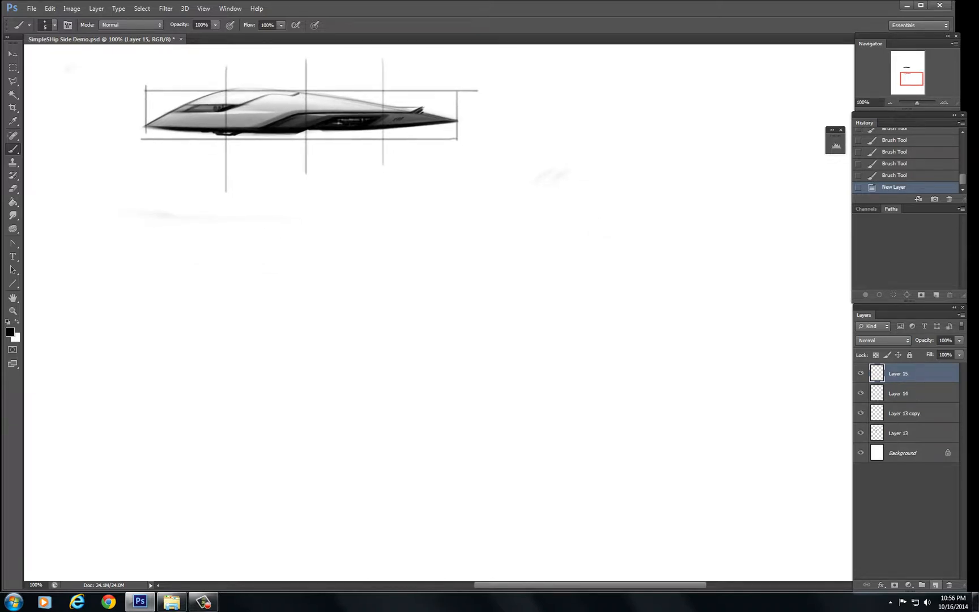
drag(164, 447, 462, 255)
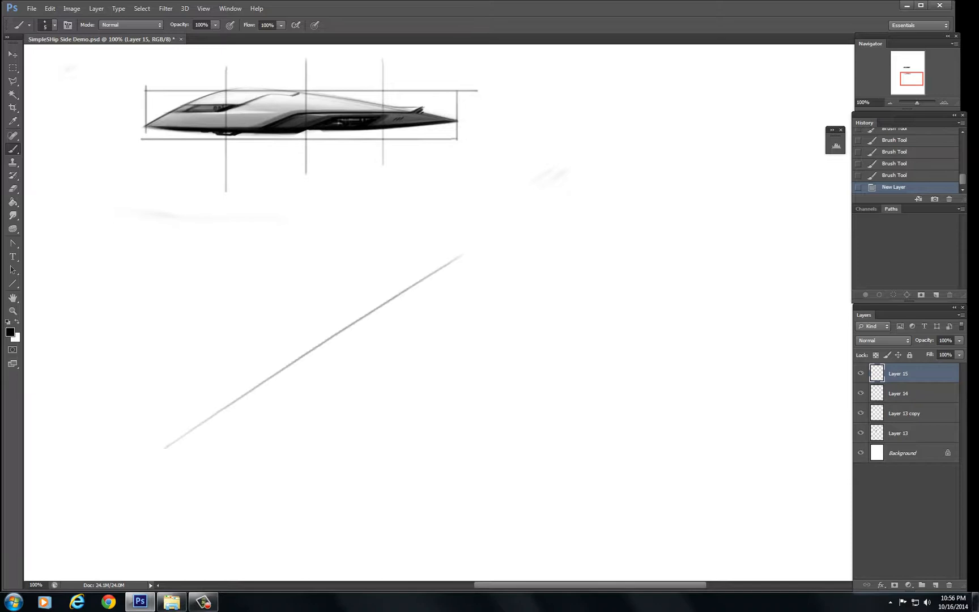
drag(156, 251, 481, 473)
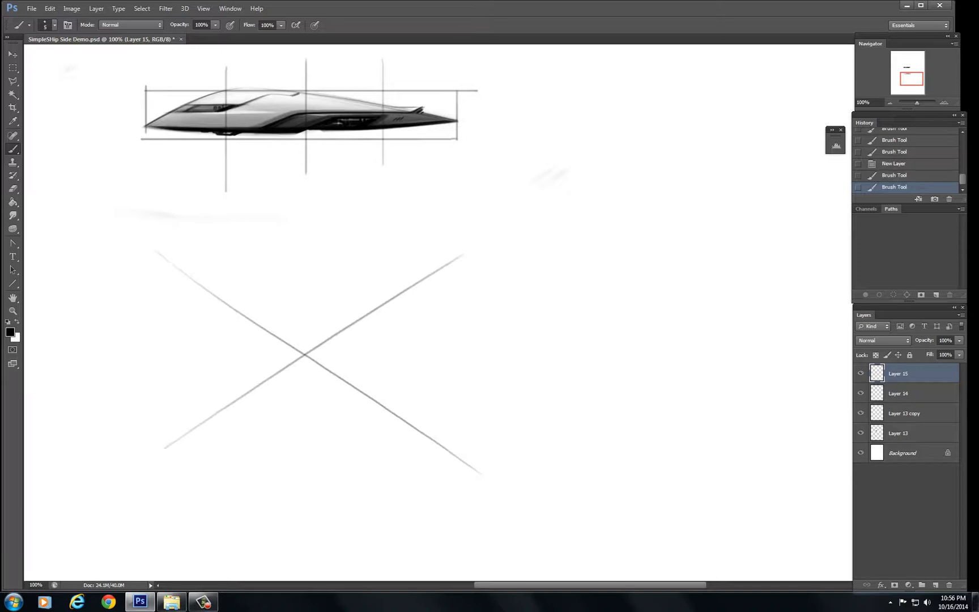
drag(201, 477, 478, 294)
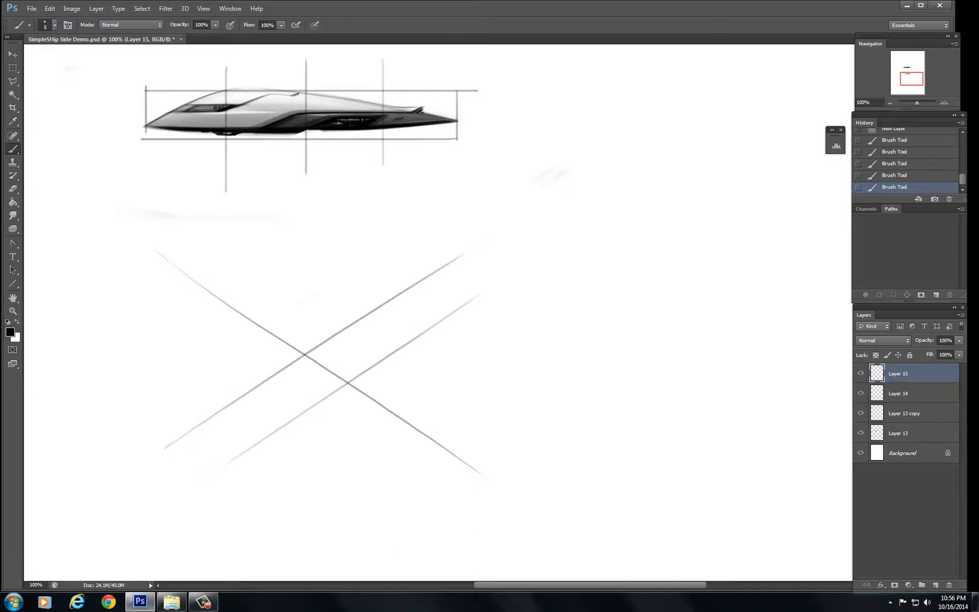
drag(132, 409, 403, 241)
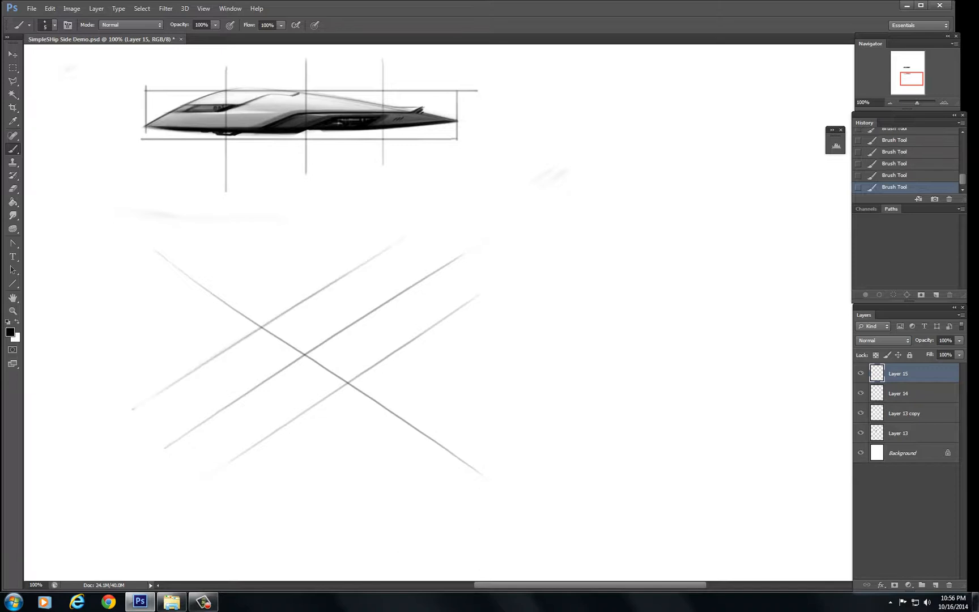
- Draw crossing perspective guidelines marking the front and rear ends of the box's base
drag(344, 244, 547, 413)
drag(115, 340, 319, 528)
drag(334, 239, 549, 415)
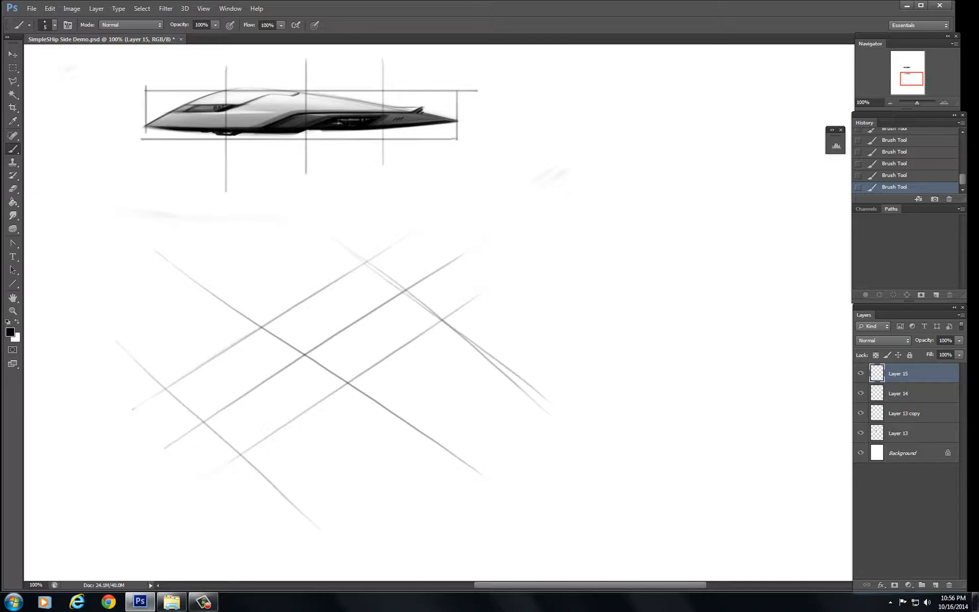
- Sketch vertical lines at the front, middle and rear of the perspective box's near side
drag(239, 399, 238, 450)
drag(234, 393, 235, 467)
mouse_move(447, 257)
mouse_down()
mouse_move(442, 316)
mouse_move(443, 290)
mouse_up()
drag(351, 323, 349, 371)
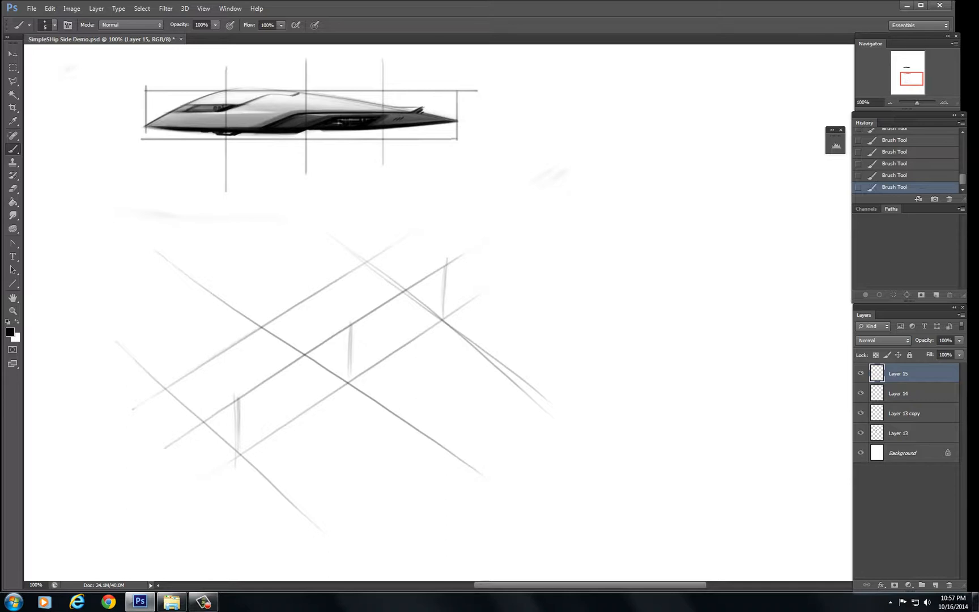
- Define the near side of the perspective box with stronger top and bottom edges and verticals at the quarter divisions
drag(227, 412, 430, 283)
mouse_move(266, 386)
mouse_down()
mouse_move(453, 266)
mouse_move(375, 314)
mouse_up()
mouse_move(300, 363)
mouse_down()
mouse_move(302, 424)
mouse_move(296, 404)
mouse_up()
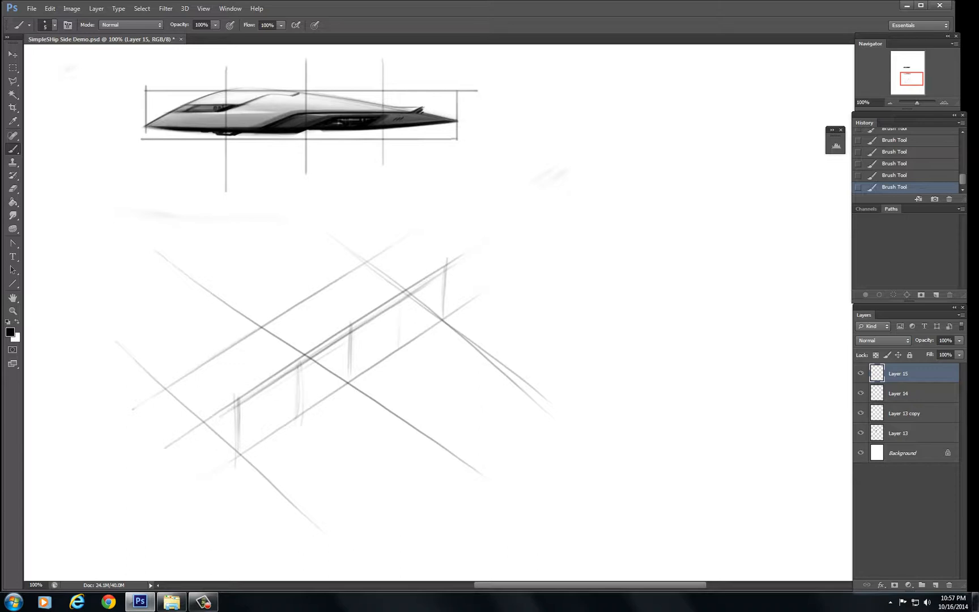
drag(401, 303, 399, 345)
drag(212, 467, 445, 313)
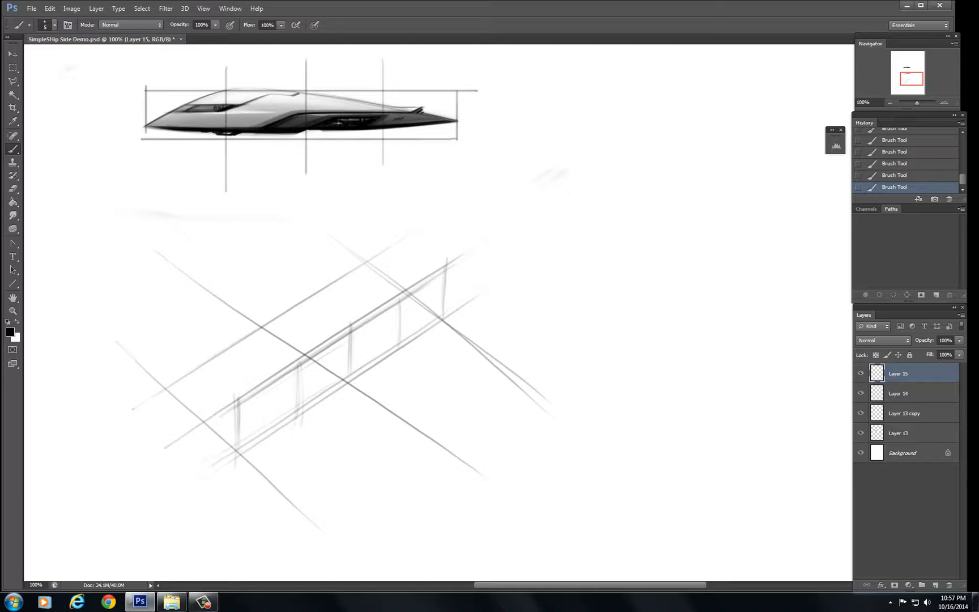
- Sketch the top edge and far vertical of the perspective box's front end
drag(185, 356, 224, 388)
drag(176, 347, 228, 393)
drag(177, 351, 177, 395)
mouse_move(176, 343)
mouse_down()
mouse_move(176, 385)
mouse_move(175, 367)
mouse_up()
- Sketch the perspective box's far top edge and close the top with the edge across its rear end
drag(244, 310, 344, 253)
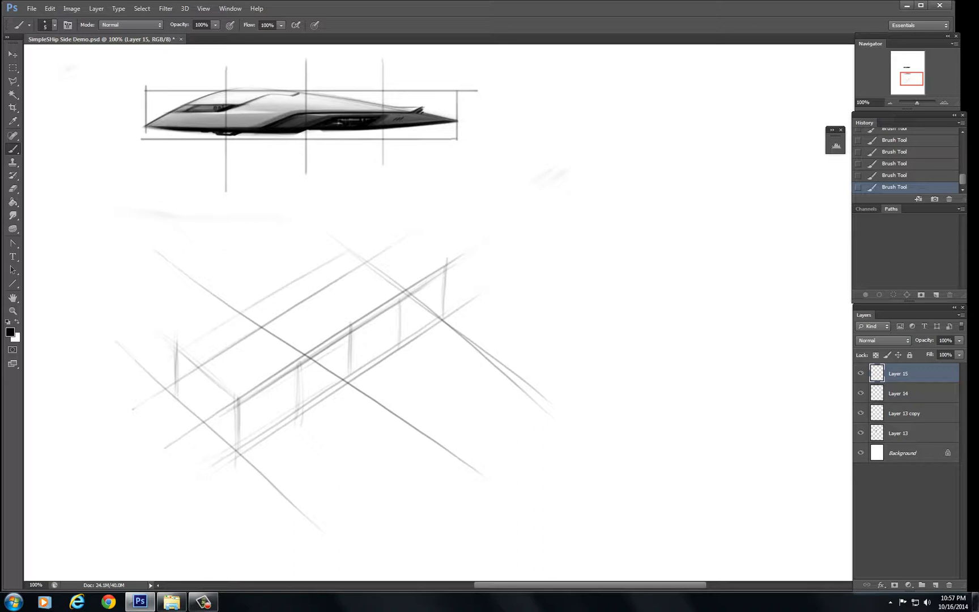
drag(212, 326, 347, 246)
drag(251, 306, 276, 289)
mouse_move(188, 341)
mouse_down()
mouse_move(389, 222)
mouse_move(453, 279)
mouse_up()
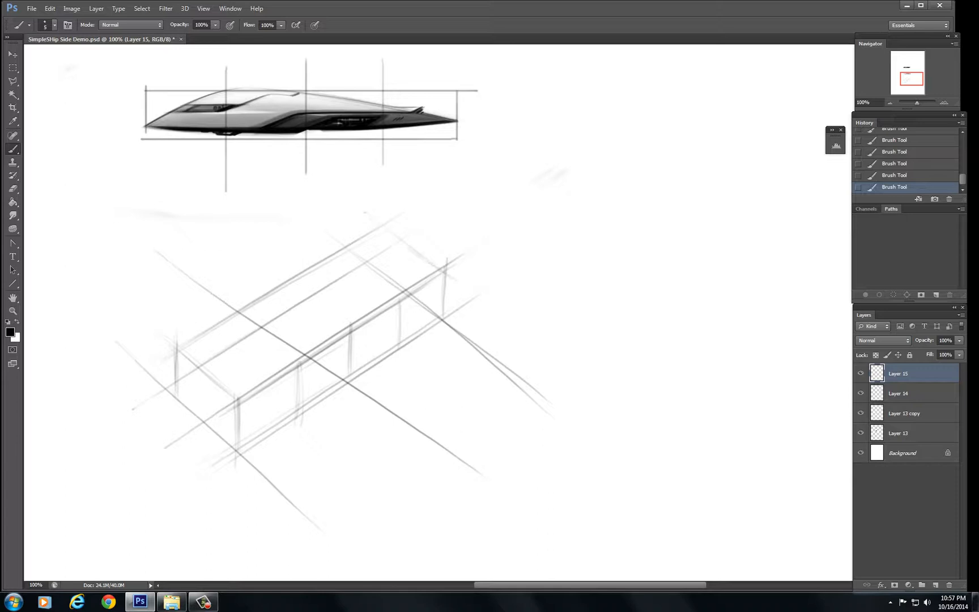
drag(382, 235, 451, 279)
- Sketch the box's far rear vertical and far base edge, with a cross line over the top at mid-length
mouse_move(373, 283)
mouse_down()
mouse_move(372, 235)
mouse_move(371, 274)
mouse_up()
drag(170, 389, 337, 283)
drag(170, 389, 377, 263)
mouse_move(194, 375)
mouse_down()
mouse_move(326, 293)
mouse_move(350, 321)
mouse_up()
drag(279, 344, 294, 356)
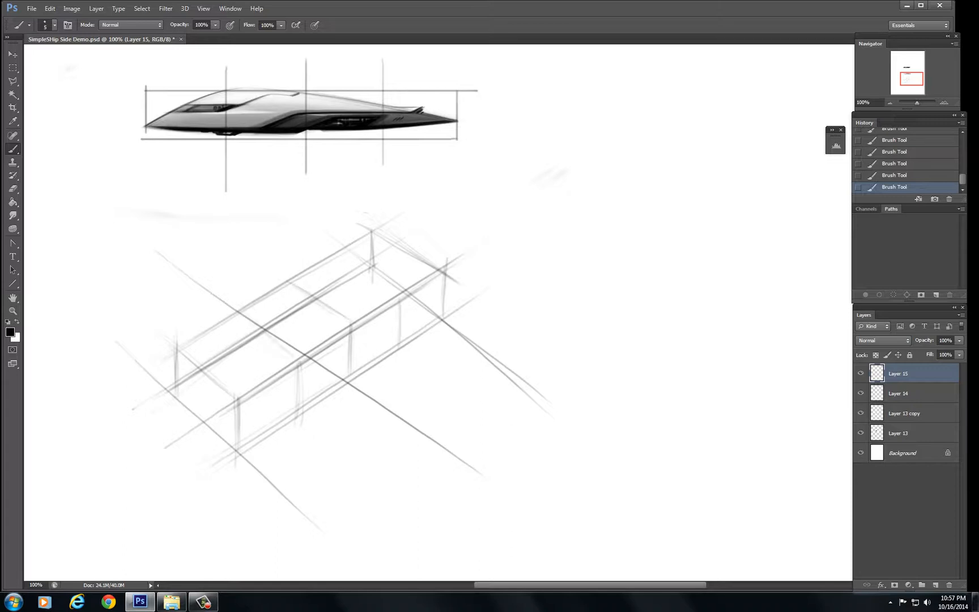
- Add cross lines over the box at its quarter divisions and restate the guideline at the rear of the base
drag(242, 315, 280, 345)
drag(315, 254, 388, 297)
drag(335, 255, 407, 307)
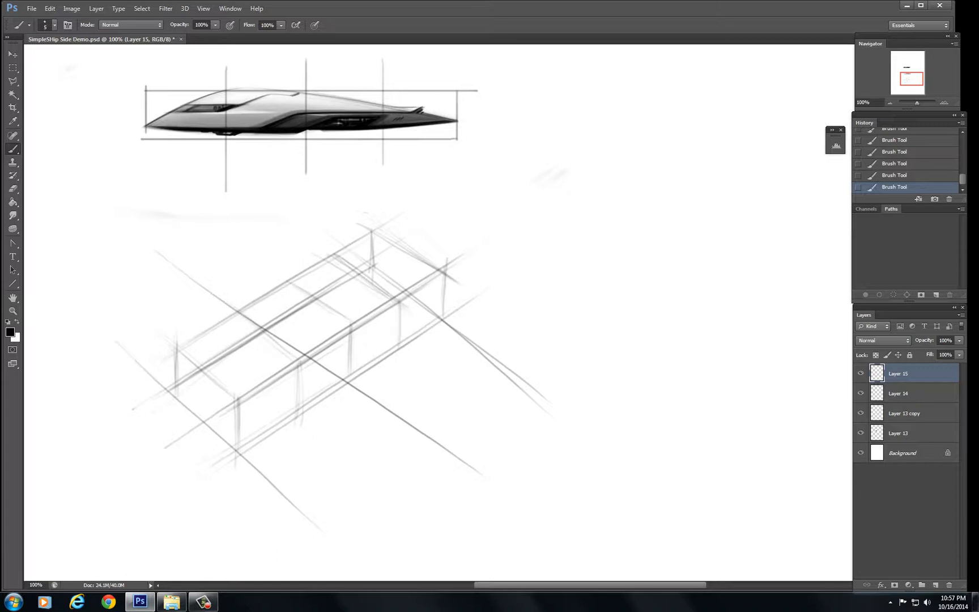
drag(353, 258, 537, 400)
- Construct the box's lengthwise centre plane with a front vertical, a reinforced centre line along the top, and a rear vertical
drag(202, 393, 202, 425)
drag(203, 374, 203, 423)
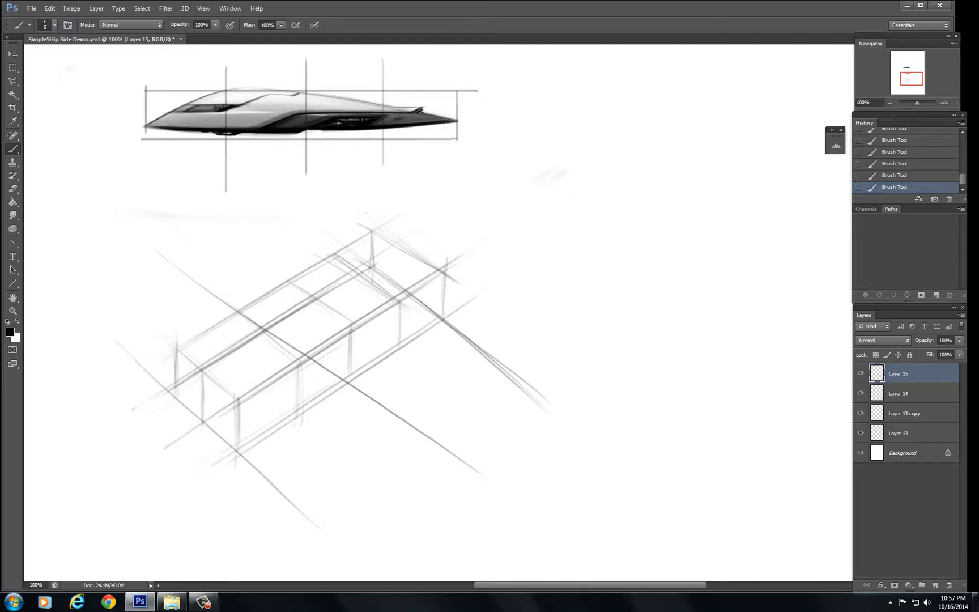
drag(193, 379, 406, 237)
drag(201, 368, 429, 229)
drag(297, 312, 398, 249)
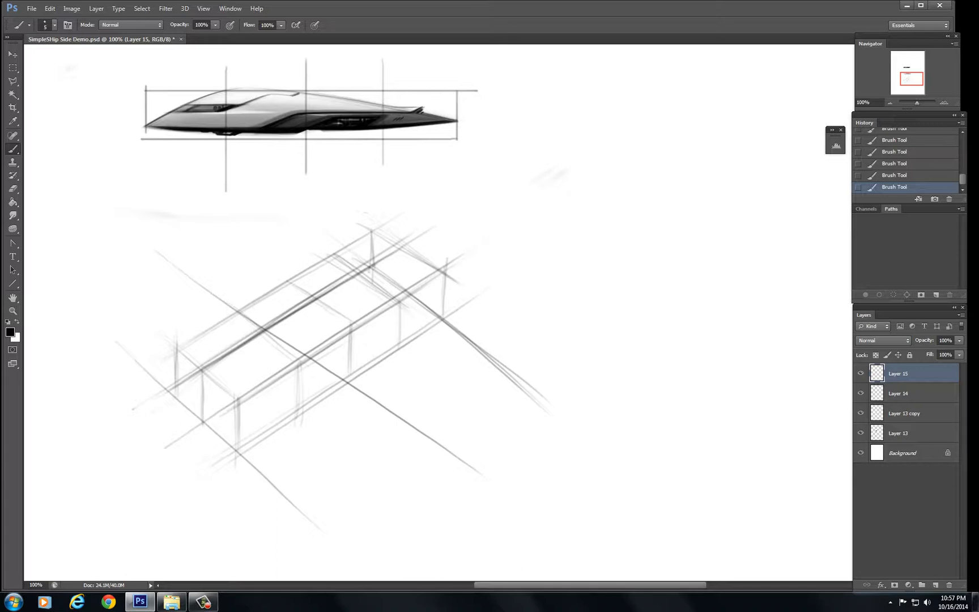
drag(273, 328, 301, 311)
drag(243, 350, 412, 239)
mouse_move(203, 376)
mouse_down()
mouse_move(423, 233)
mouse_move(405, 291)
mouse_move(401, 280)
mouse_up()
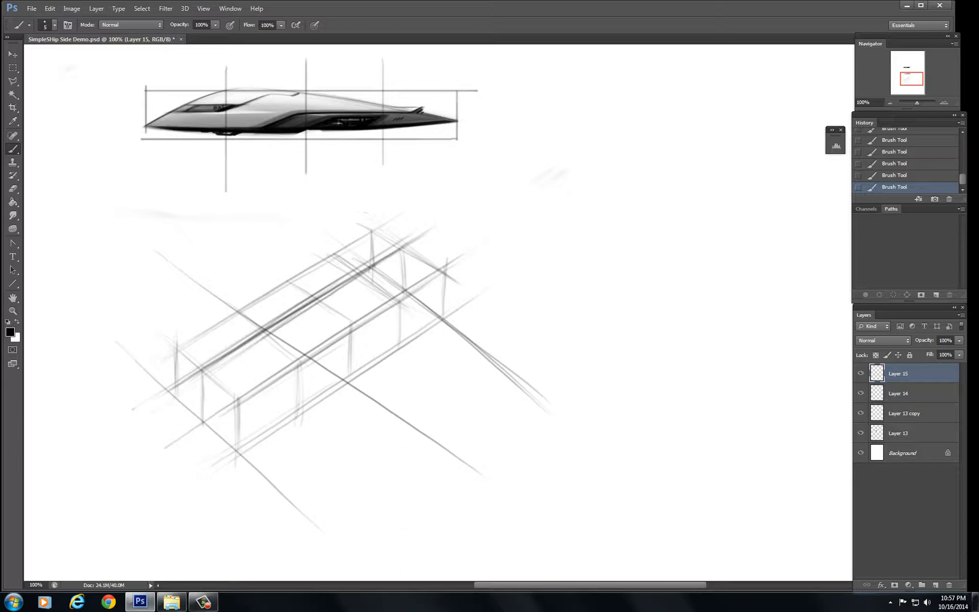
- Reinforce the far side of the perspective box with front verticals, a stronger top edge and division verticals
drag(171, 344, 170, 395)
drag(170, 342, 171, 400)
drag(145, 367, 367, 228)
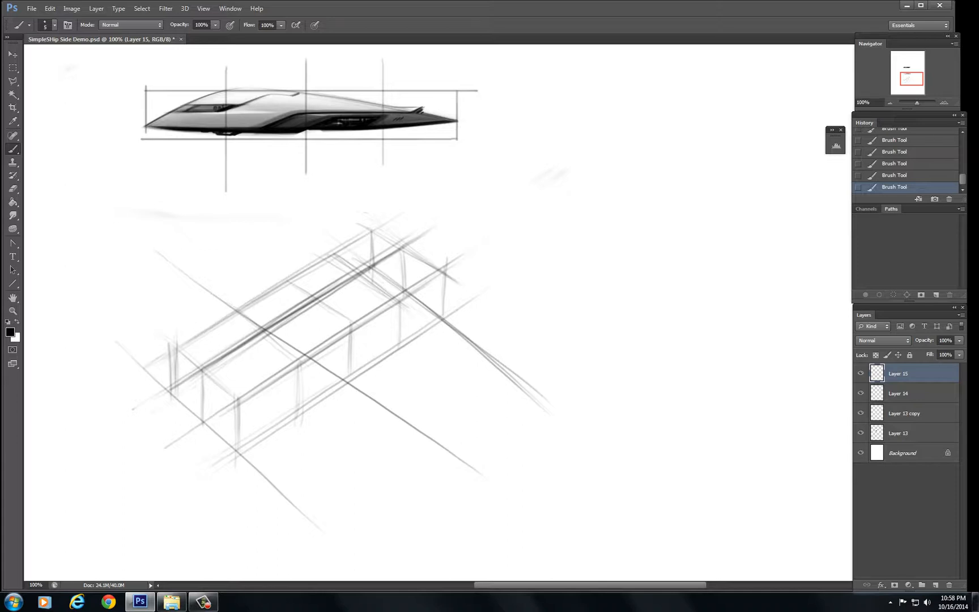
drag(207, 319, 375, 225)
drag(177, 339, 395, 212)
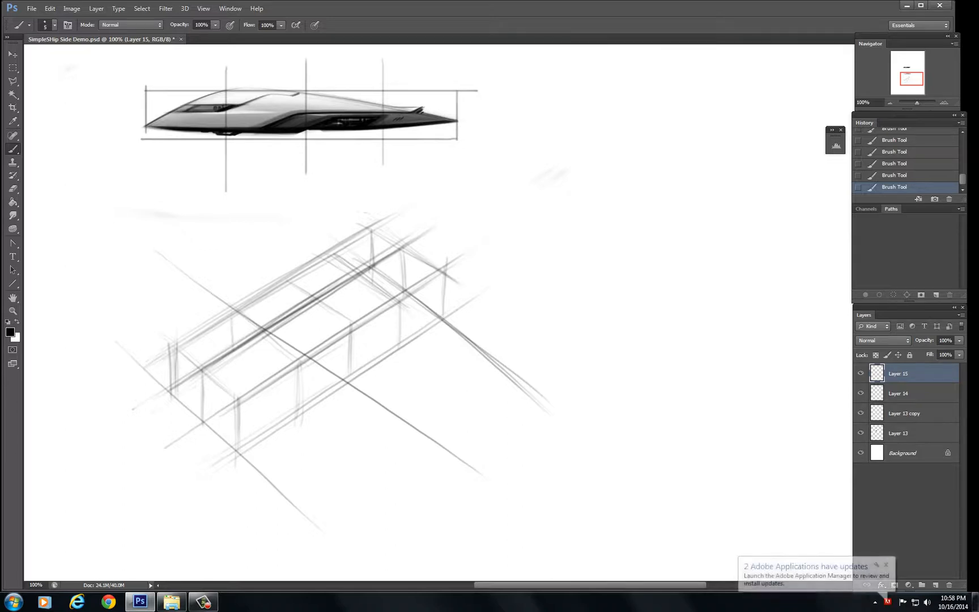
drag(288, 277, 285, 322)
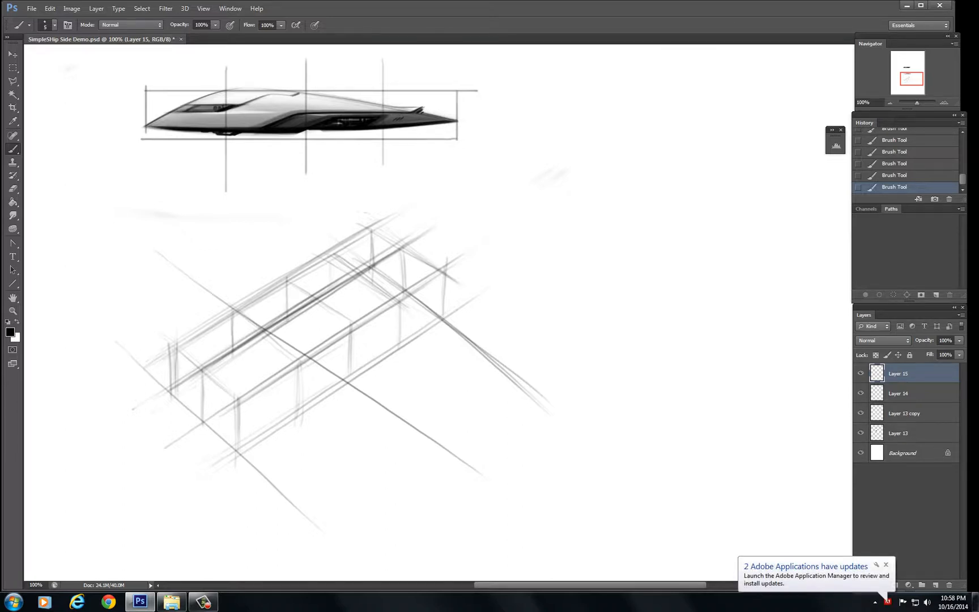
- Darken the near bottom edge of the perspective box and sketch an L-shaped line below and behind the side view's bounding box
drag(229, 459, 367, 361)
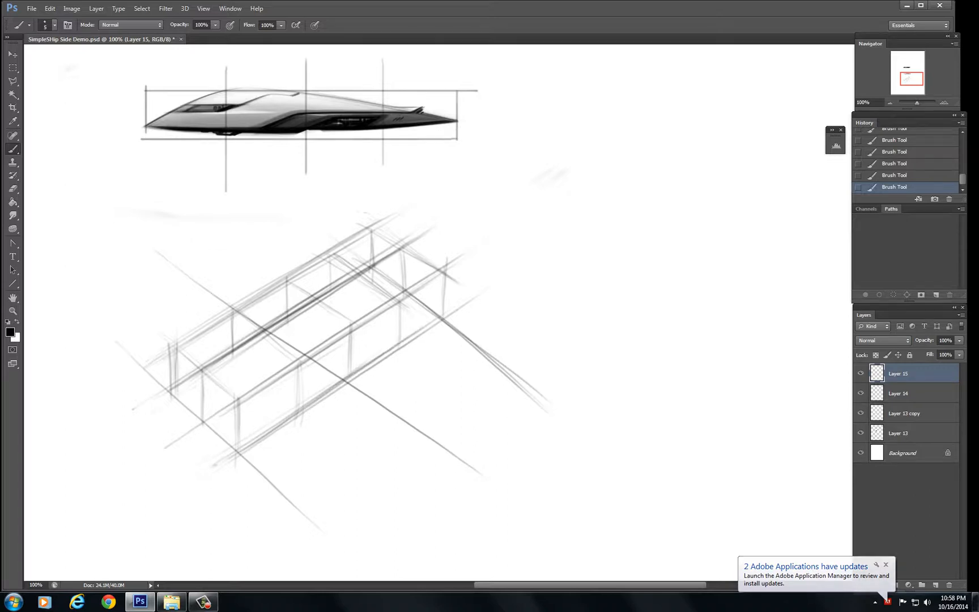
drag(220, 458, 436, 323)
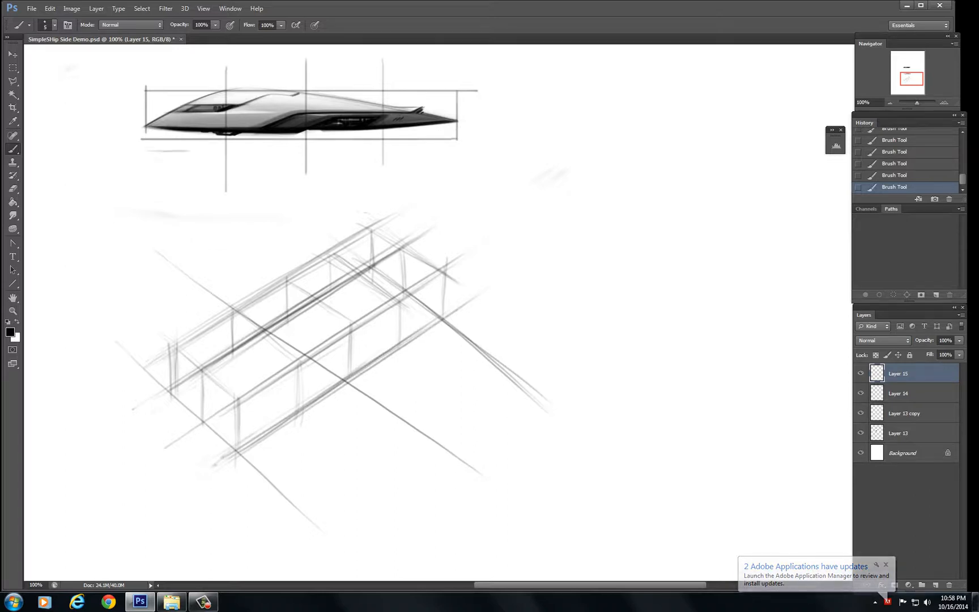
mouse_move(143, 151)
mouse_down()
mouse_move(383, 149)
mouse_move(481, 122)
mouse_move(485, 90)
mouse_up()
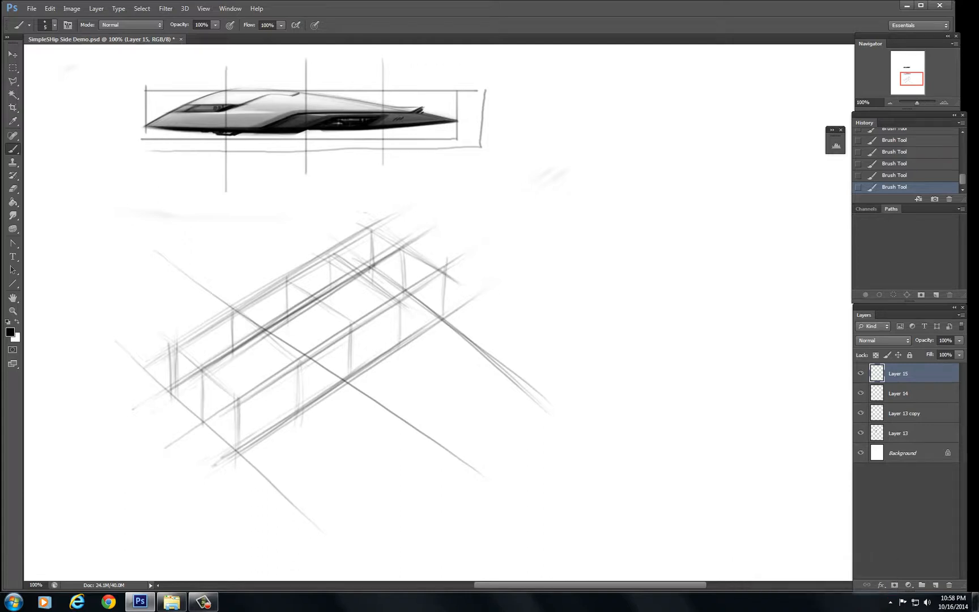
- Add a new layer for the drawing, lower the fill of Layer 15 to about 51%, and make Layer 16 active
click(935, 585)
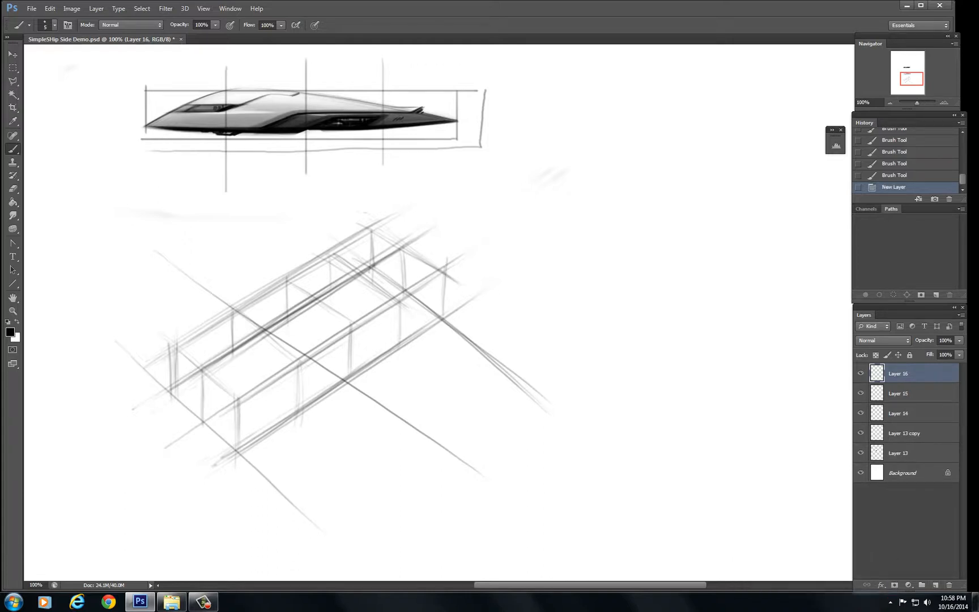
click(906, 393)
click(958, 354)
drag(960, 366, 933, 366)
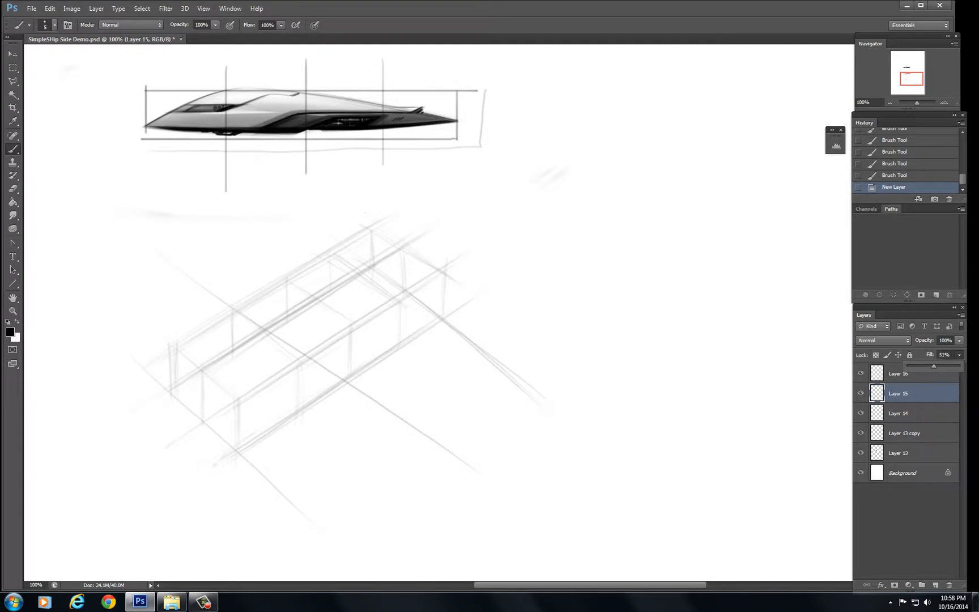
click(897, 373)
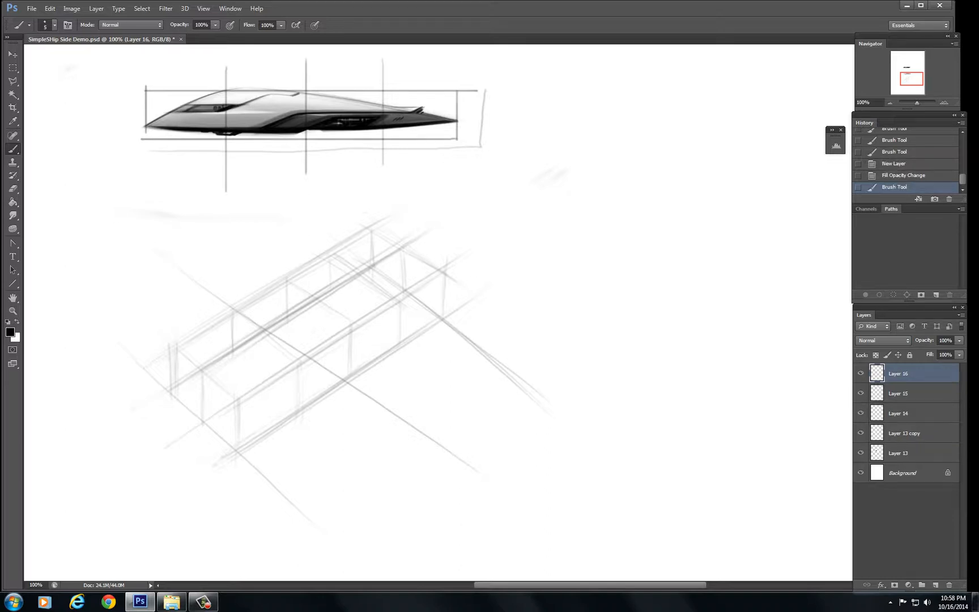
- Number the height divisions at the front of the side view and mark the nose height and roof peak with arrows
mouse_move(120, 127)
mouse_down()
mouse_move(138, 126)
mouse_move(139, 136)
mouse_move(141, 123)
mouse_up()
drag(138, 85, 141, 93)
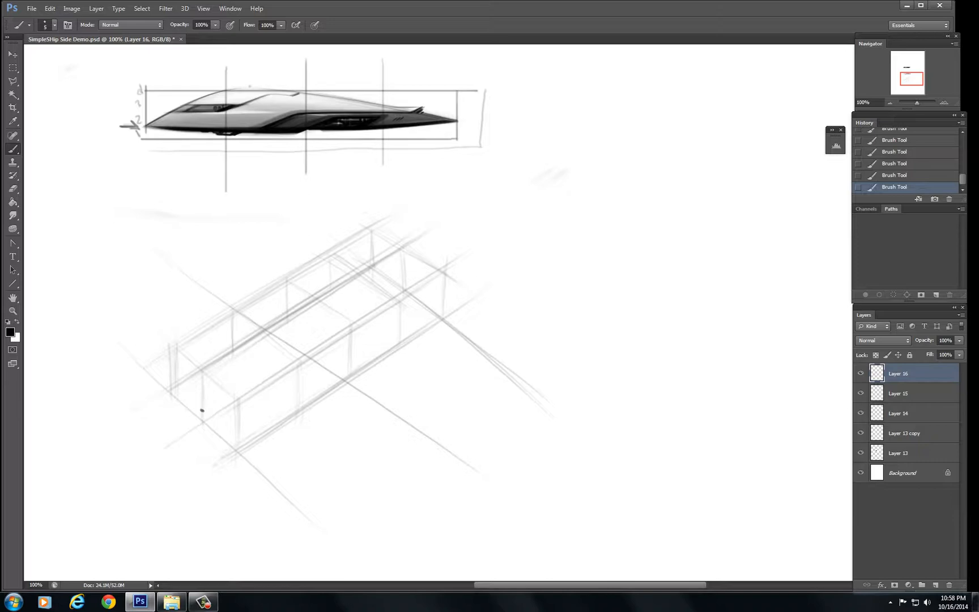
drag(250, 74, 250, 85)
- Draw the ship's arched top centreline on the box's centre plane, from the nose point through the roof peak to the tail point
drag(209, 399, 259, 335)
drag(225, 375, 274, 328)
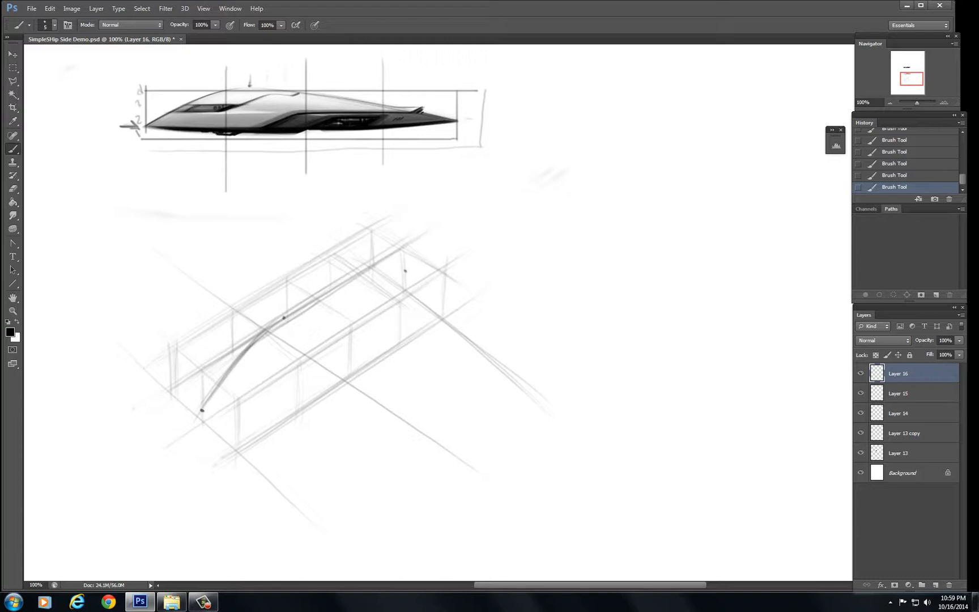
mouse_move(244, 357)
mouse_down()
mouse_move(291, 312)
mouse_move(359, 286)
mouse_up()
mouse_move(283, 317)
mouse_down()
mouse_move(405, 270)
mouse_move(396, 273)
mouse_up()
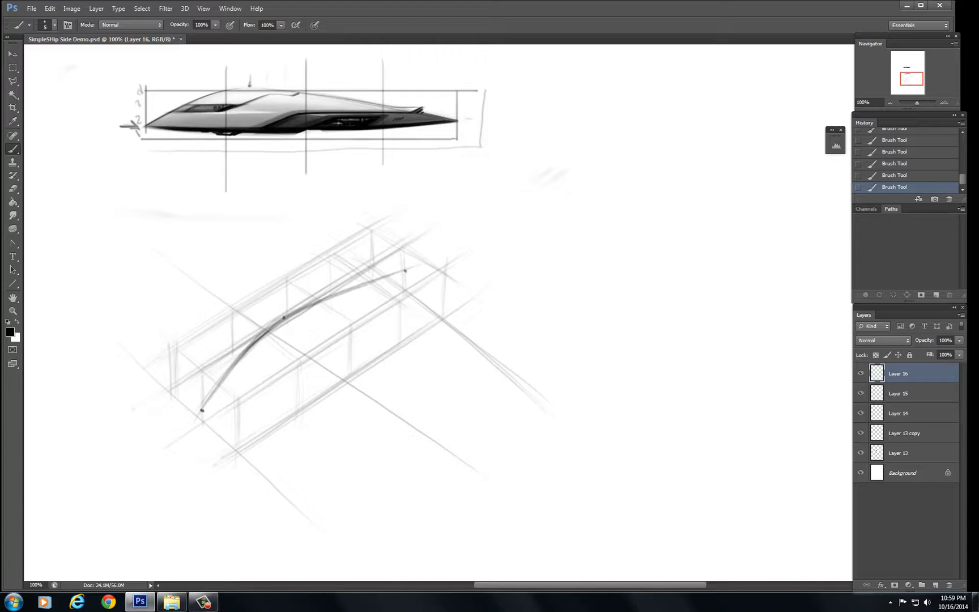
drag(202, 411, 242, 350)
drag(204, 400, 268, 329)
mouse_move(219, 383)
mouse_down()
mouse_move(274, 323)
mouse_move(408, 270)
mouse_up()
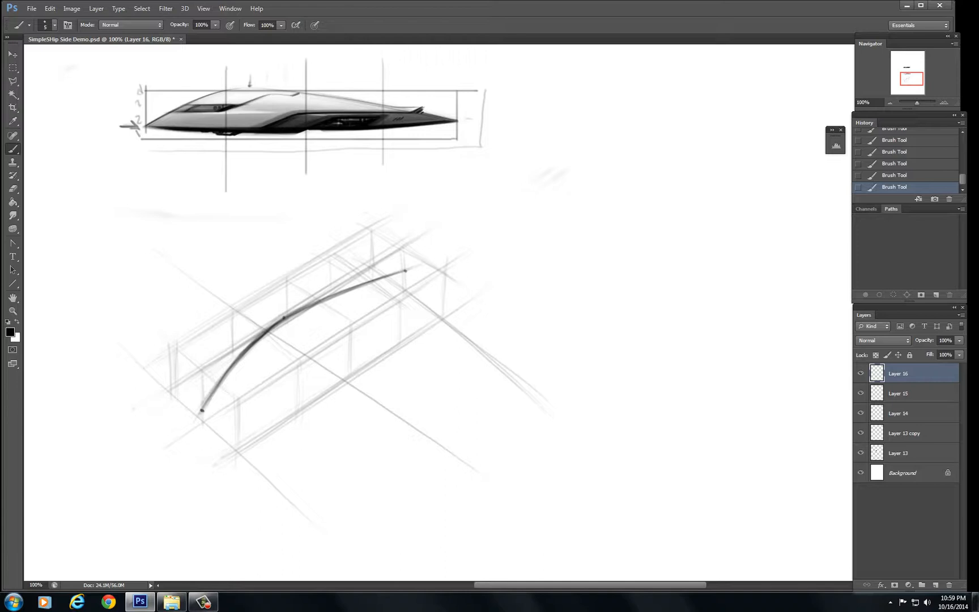
- Draw the lower profile line of the centre plane from the nose point to the tail point
drag(212, 406, 273, 364)
drag(204, 410, 230, 393)
drag(178, 426, 289, 358)
drag(236, 390, 346, 318)
drag(277, 367, 294, 355)
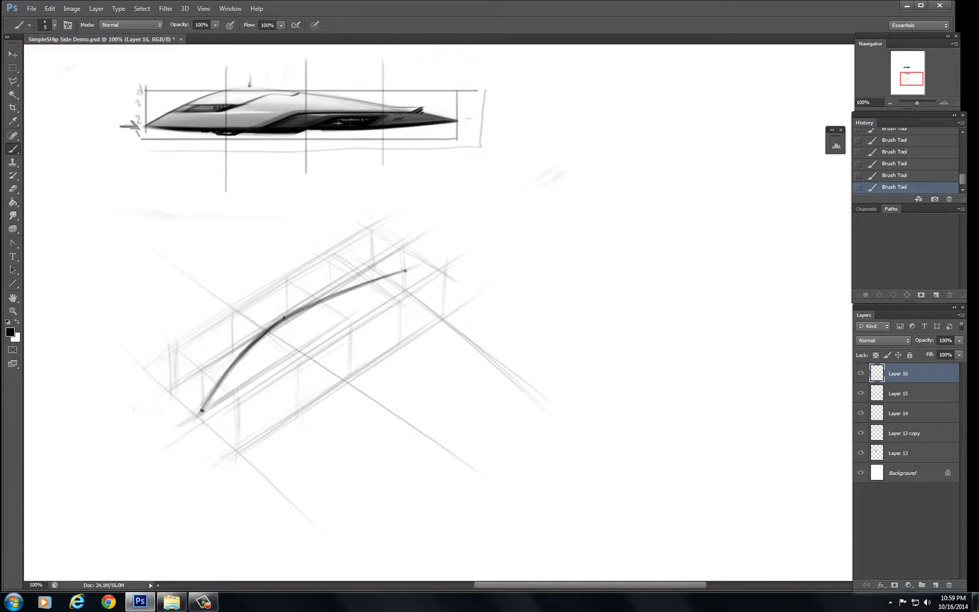
drag(202, 409, 430, 258)
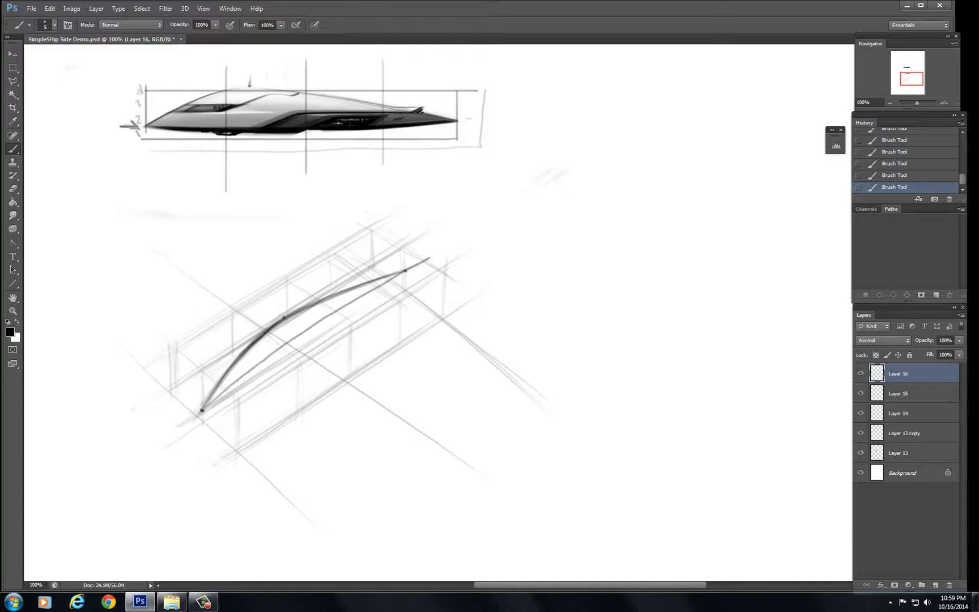
key(ctrl+z)
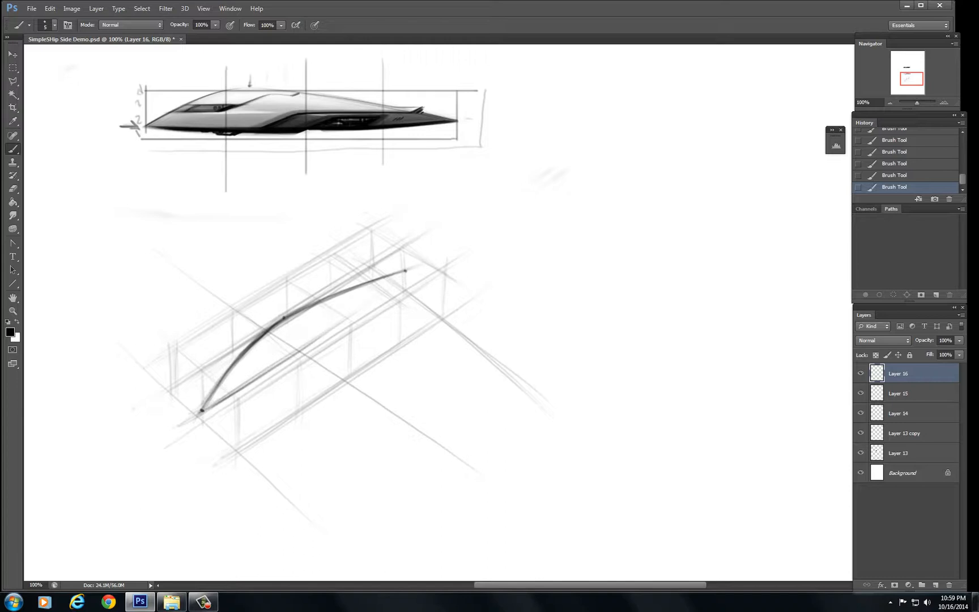
drag(331, 329, 355, 308)
drag(311, 343, 393, 278)
drag(294, 356, 400, 276)
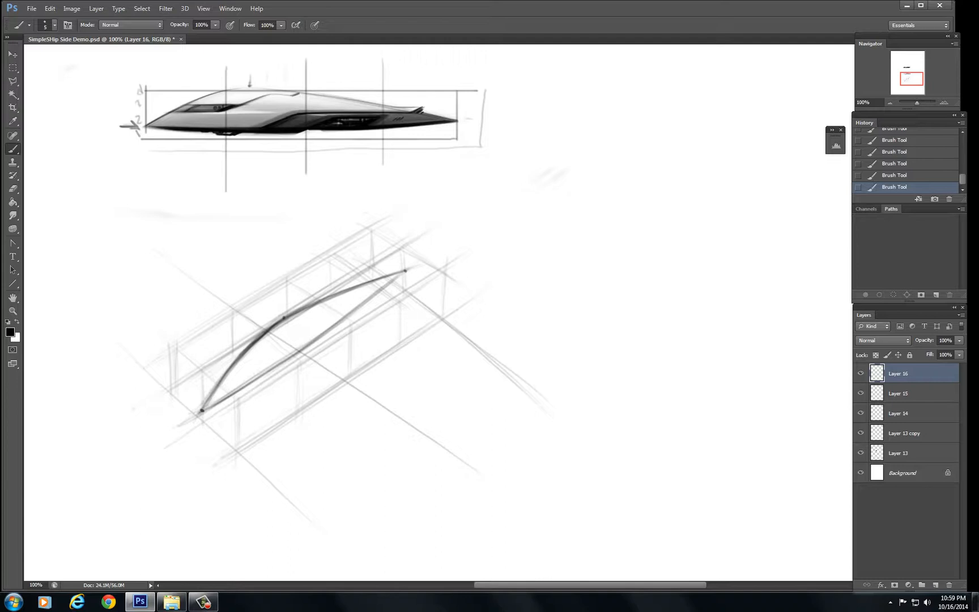
- Mark the peak position on the side view with vertical guides, sketch its cross-section in the box, and mark the near and far width points
drag(247, 133, 247, 162)
drag(249, 81, 249, 58)
mouse_move(313, 347)
mouse_down()
mouse_move(308, 390)
mouse_move(308, 361)
mouse_move(279, 312)
mouse_up()
drag(317, 380, 316, 368)
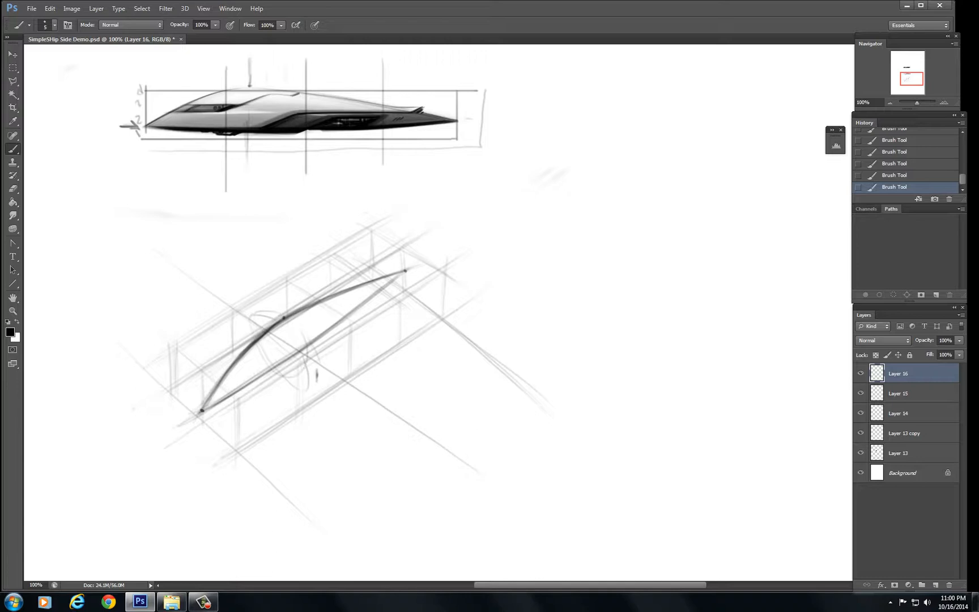
drag(252, 327, 250, 317)
- Draw the hull's near and far front edges as curves from the nose to the two width points
mouse_move(228, 409)
mouse_down()
mouse_move(324, 373)
mouse_move(277, 389)
mouse_up()
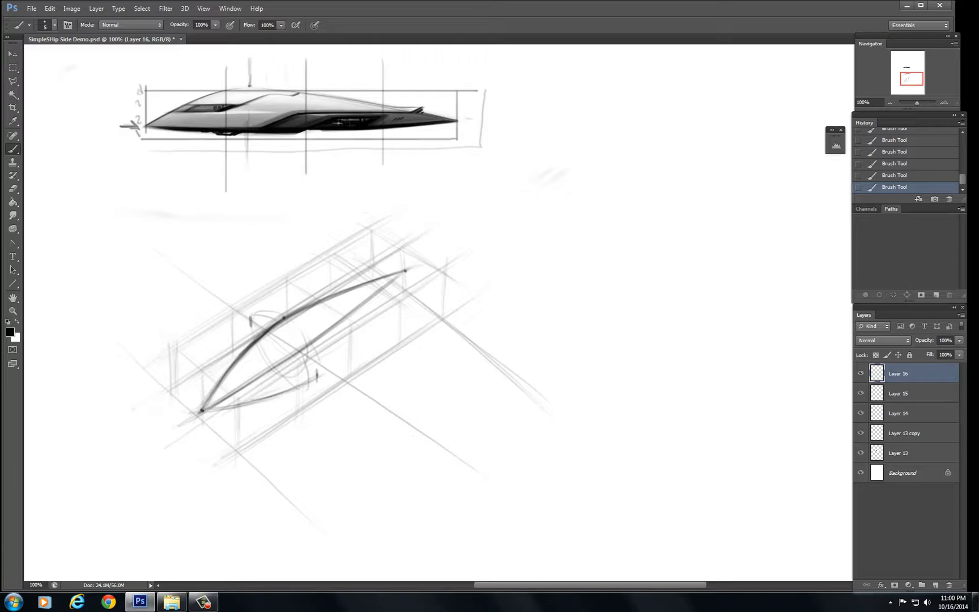
drag(201, 408, 244, 327)
drag(207, 381, 248, 324)
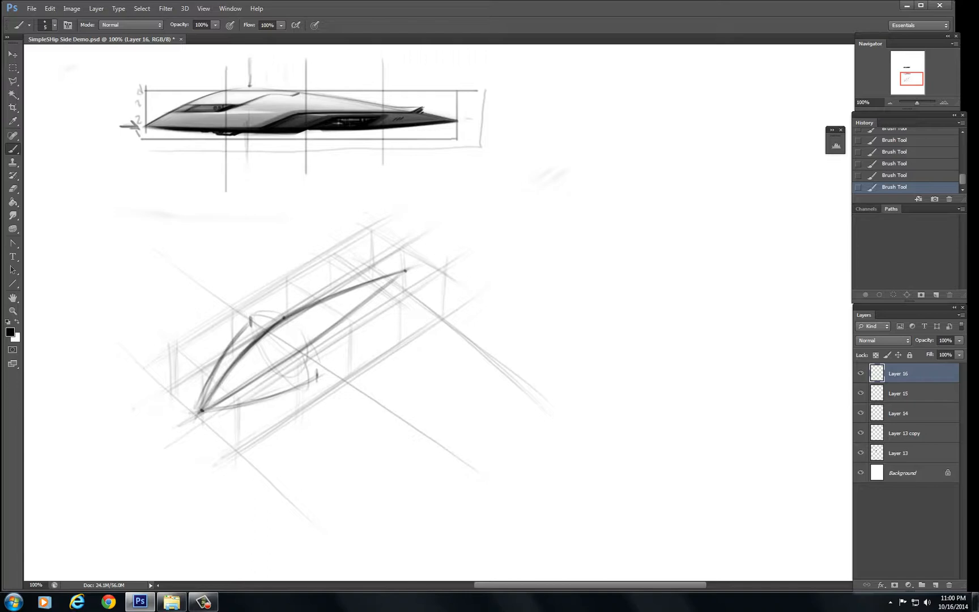
- Draw the hull's near and far rear edges as curves from the two width points to the tail point
drag(327, 365, 412, 265)
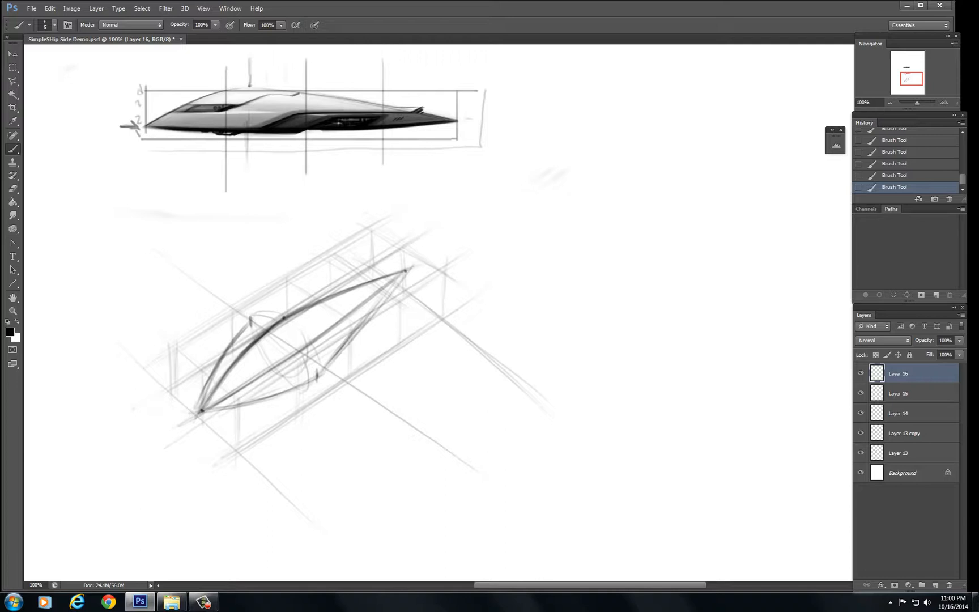
drag(376, 309, 403, 278)
drag(310, 383, 411, 275)
drag(303, 298, 318, 292)
drag(247, 324, 399, 272)
drag(262, 316, 398, 273)
drag(302, 301, 405, 270)
drag(275, 310, 380, 273)
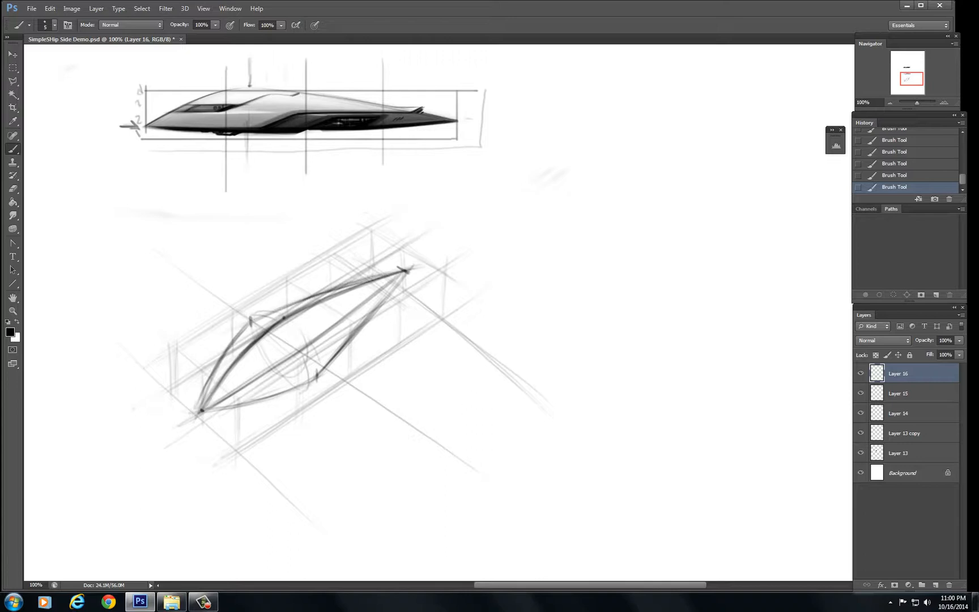
- Round the hull outline at the near and far width points, blending the front edges into the rear edges
mouse_move(246, 326)
mouse_down()
mouse_move(325, 290)
mouse_move(269, 312)
mouse_up()
drag(286, 393, 312, 376)
drag(308, 380, 333, 358)
drag(237, 334, 264, 317)
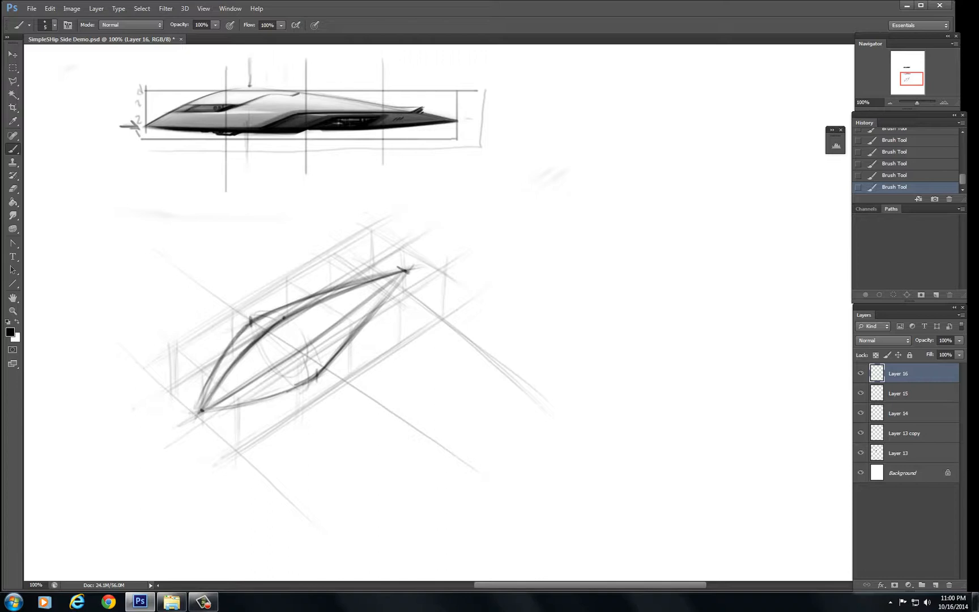
- Draw four curved cross-section contours over the hull, three from the nose to the widest point and one behind it
mouse_move(235, 345)
mouse_down()
mouse_move(262, 364)
mouse_move(272, 395)
mouse_up()
mouse_move(254, 319)
mouse_down()
mouse_move(291, 334)
mouse_move(307, 381)
mouse_up()
drag(211, 379, 239, 399)
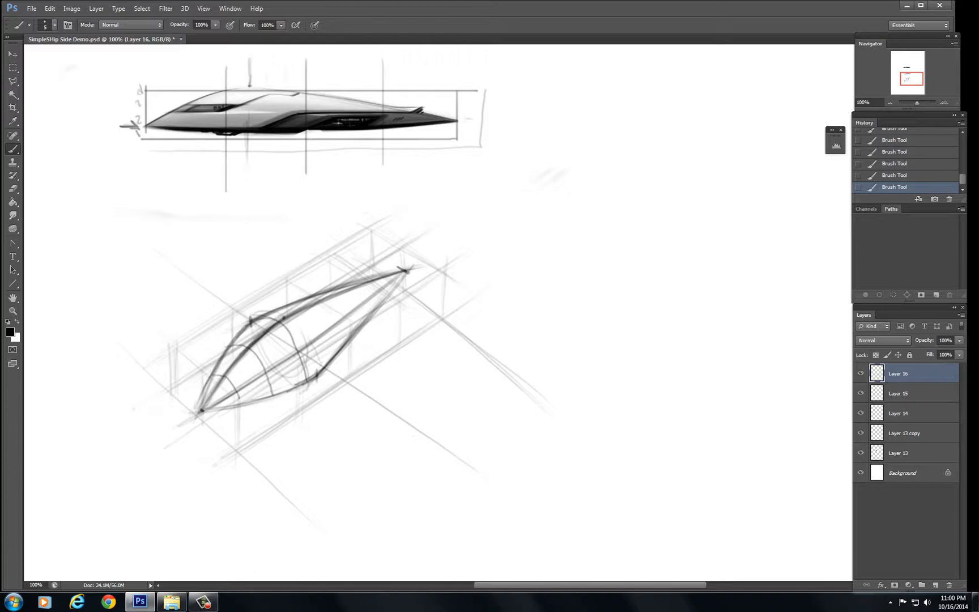
mouse_move(301, 303)
mouse_down()
mouse_move(313, 307)
mouse_move(329, 364)
mouse_up()
- Reinforce the near rear edge of the hull from the widest point to the tail
drag(301, 382, 375, 310)
drag(318, 369, 399, 274)
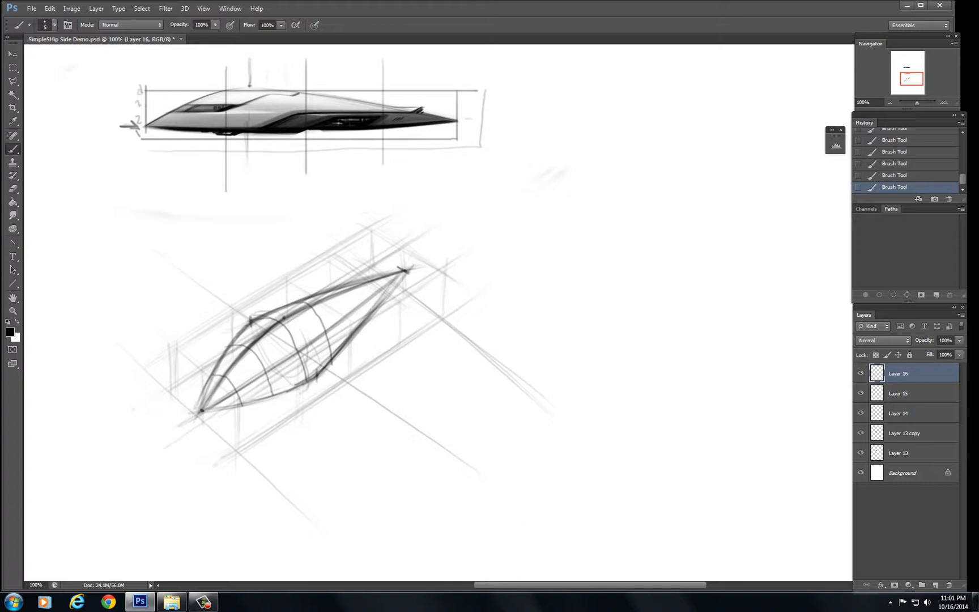
drag(331, 356, 349, 334)
drag(315, 374, 349, 335)
- Mark the cockpit window's height on the side view, carry it across the front of the box, and sketch the window's lower edge
drag(109, 106, 140, 104)
drag(163, 419, 235, 365)
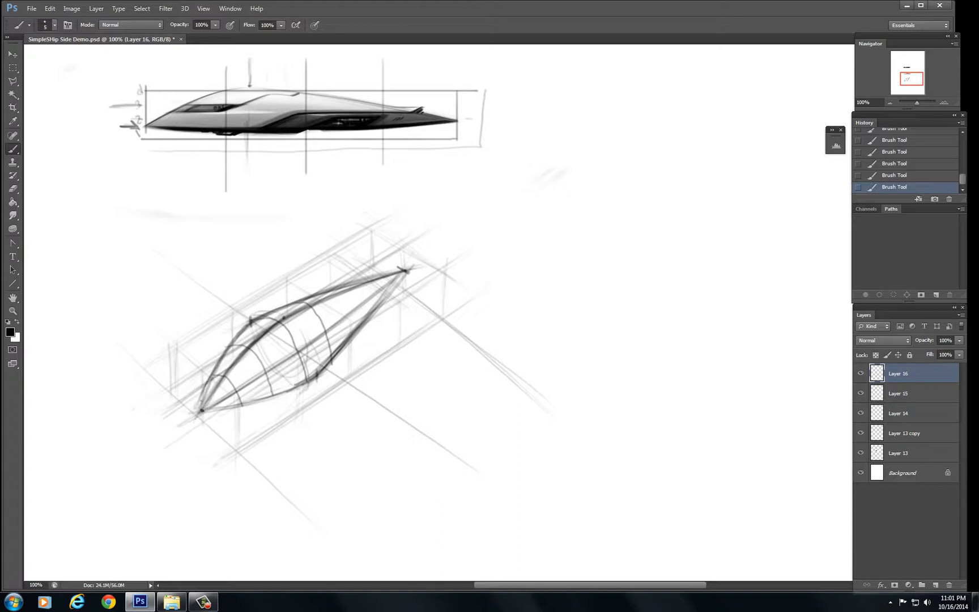
mouse_move(164, 418)
mouse_down()
mouse_move(220, 381)
mouse_move(249, 376)
mouse_up()
drag(228, 383, 265, 373)
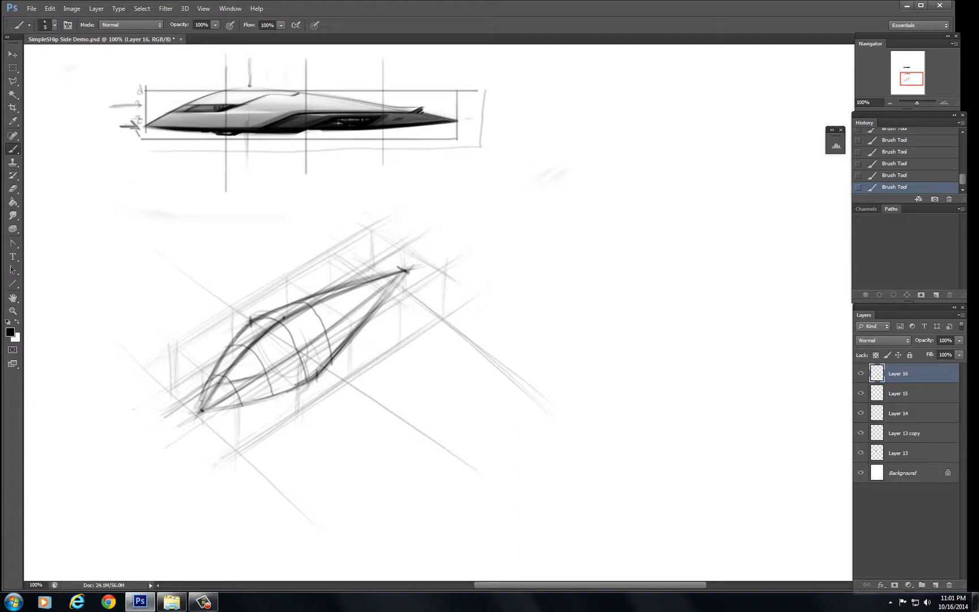
- Outline the cockpit window around the second cross-section with darker side and lower edges
mouse_move(256, 327)
mouse_down()
mouse_move(269, 375)
mouse_move(250, 369)
mouse_move(268, 362)
mouse_move(233, 348)
mouse_move(273, 360)
mouse_up()
drag(218, 381, 236, 344)
drag(217, 384, 261, 368)
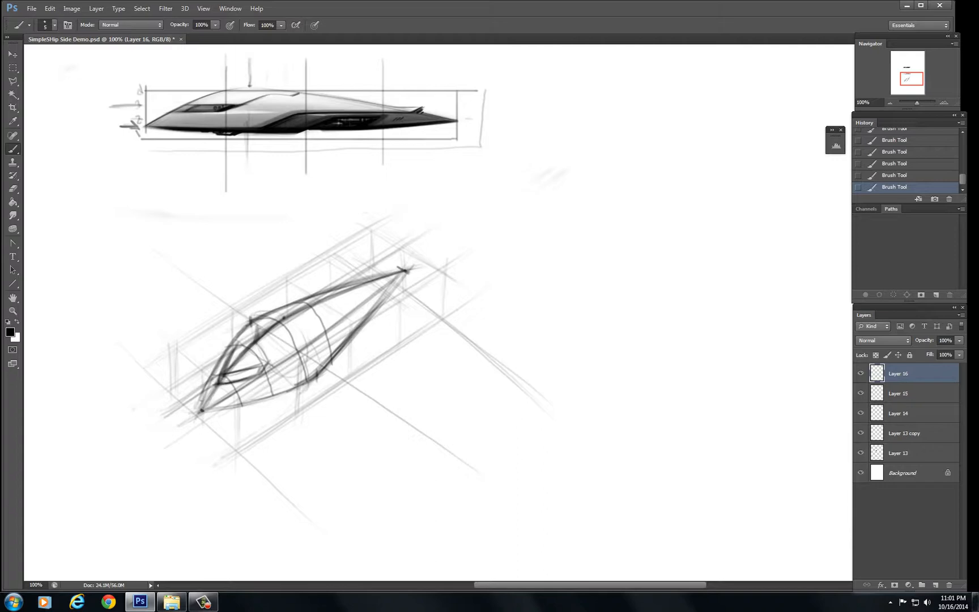
- Add side-view guides for the underside, nose slope and tail-fin height, and mark and darken the hull's near corner
mouse_move(258, 137)
mouse_down()
mouse_move(256, 201)
mouse_move(252, 176)
mouse_up()
drag(315, 382, 326, 391)
drag(88, 149, 252, 73)
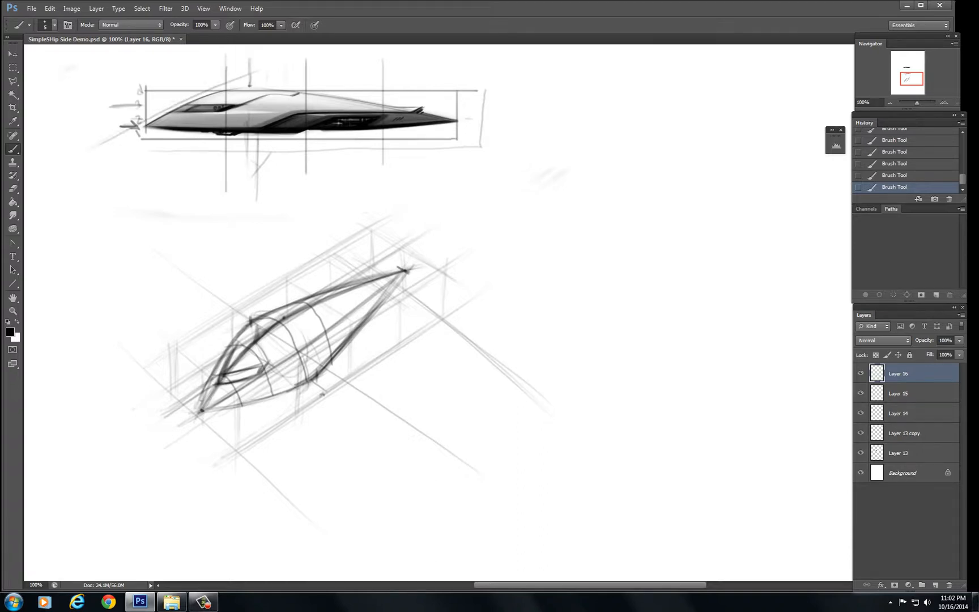
drag(317, 372, 328, 344)
drag(427, 110, 480, 110)
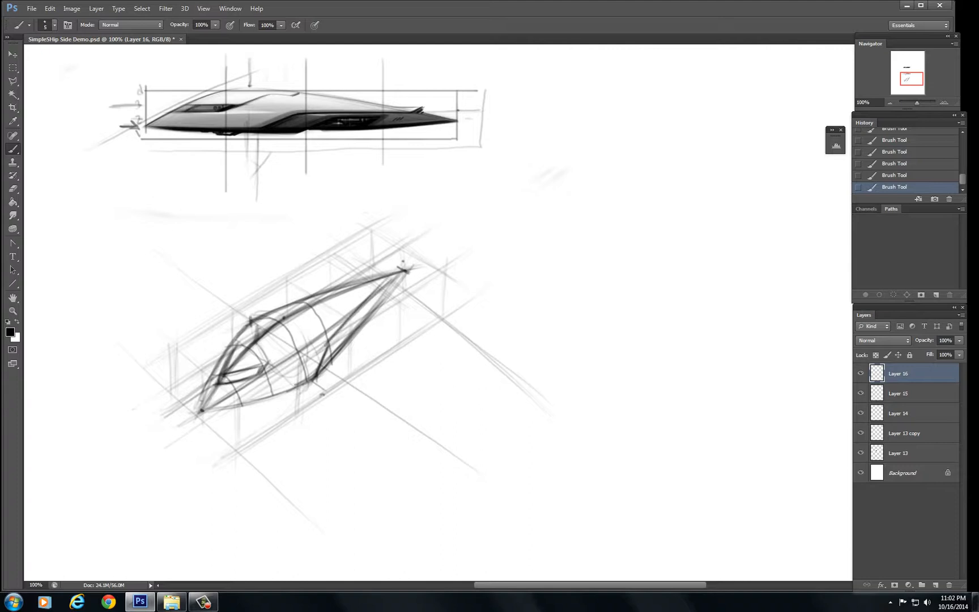
- Sketch a second, inner rear edge on the hull's near side, running from the near corner toward the tail
drag(313, 381, 359, 307)
drag(319, 348, 380, 282)
drag(338, 329, 385, 277)
- Mark the tail fin's position with a vertical guide on the side view and add matching guide lines at the rear of the box
drag(418, 72, 421, 164)
drag(418, 69, 421, 107)
drag(421, 284, 424, 324)
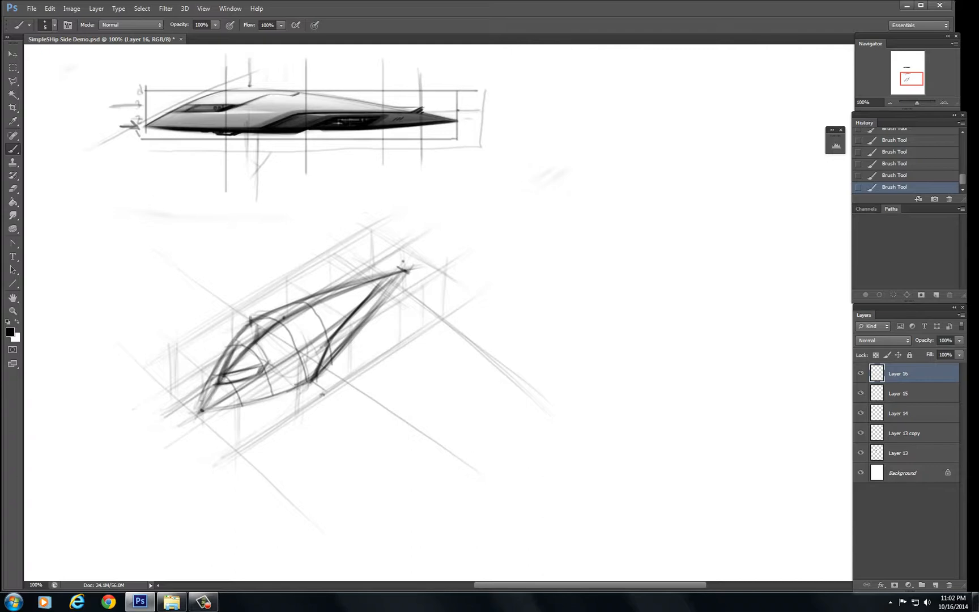
mouse_move(449, 267)
mouse_down()
mouse_move(446, 314)
mouse_move(400, 346)
mouse_up()
mouse_move(422, 310)
mouse_down()
mouse_move(374, 275)
mouse_move(334, 334)
mouse_up()
- Darken the inner and outer rear edges of the near side into a wedge shape meeting at the near corner
mouse_move(372, 283)
mouse_down()
mouse_move(324, 342)
mouse_move(312, 378)
mouse_up()
drag(325, 342, 308, 384)
drag(322, 352, 319, 369)
drag(357, 328, 316, 373)
drag(376, 310, 318, 376)
drag(361, 329, 314, 379)
drag(402, 273, 358, 328)
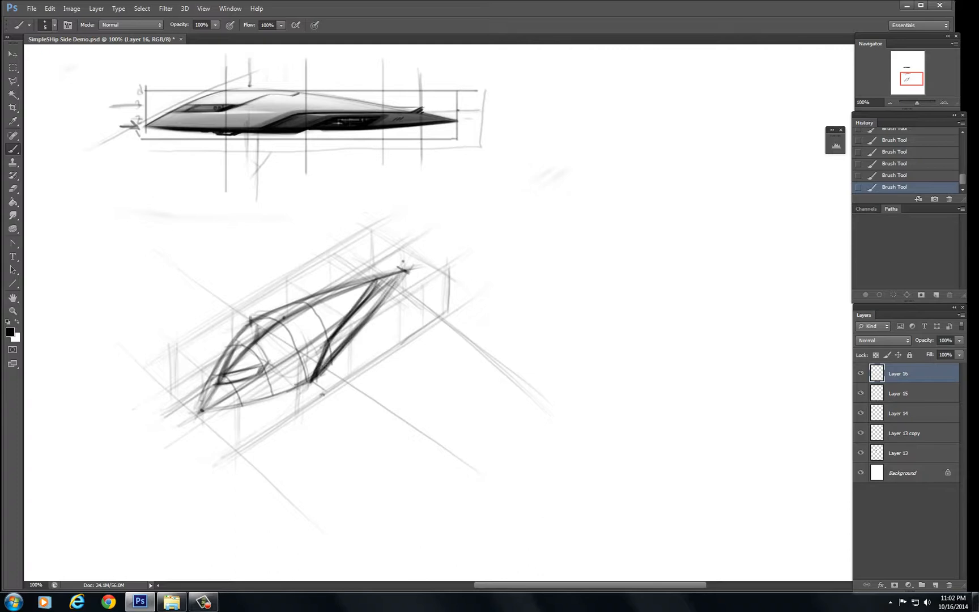
- Reinforce the hull outline along the near and far rear edges, the near front edge and the nose
drag(390, 292, 324, 375)
drag(367, 275, 244, 315)
drag(402, 268, 380, 273)
drag(335, 286, 321, 291)
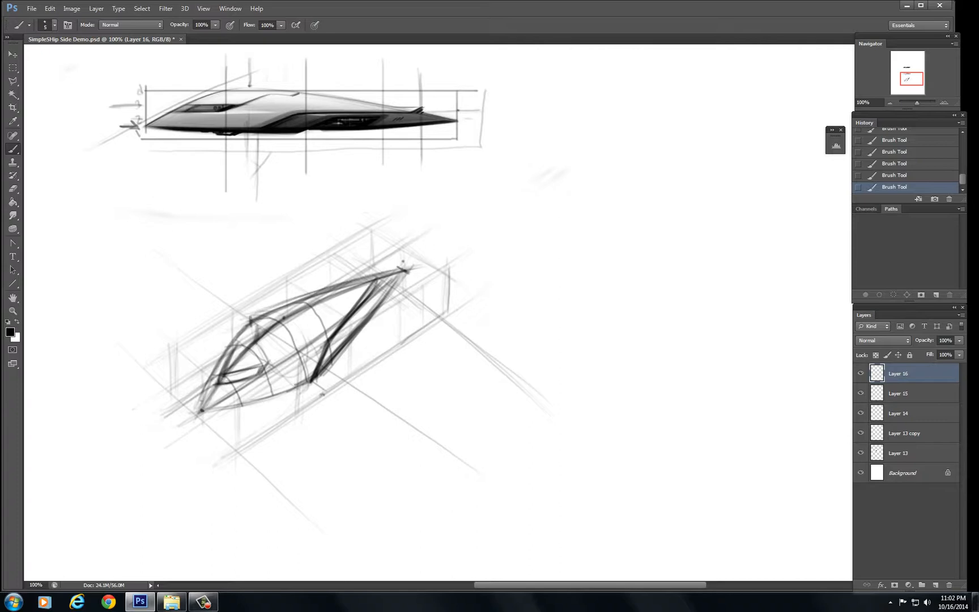
drag(211, 409, 310, 378)
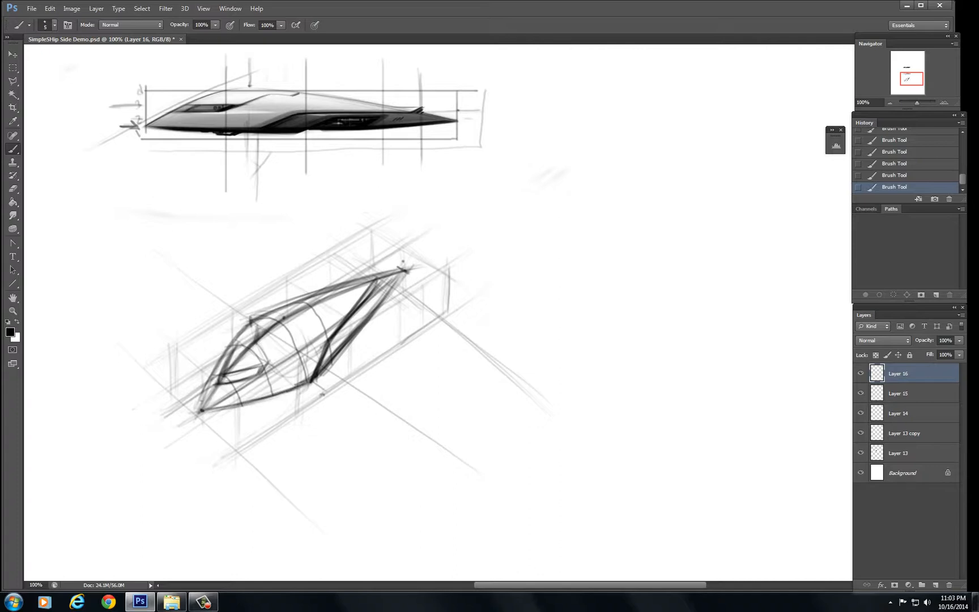
mouse_move(199, 411)
mouse_down()
mouse_move(244, 324)
mouse_move(226, 348)
mouse_up()
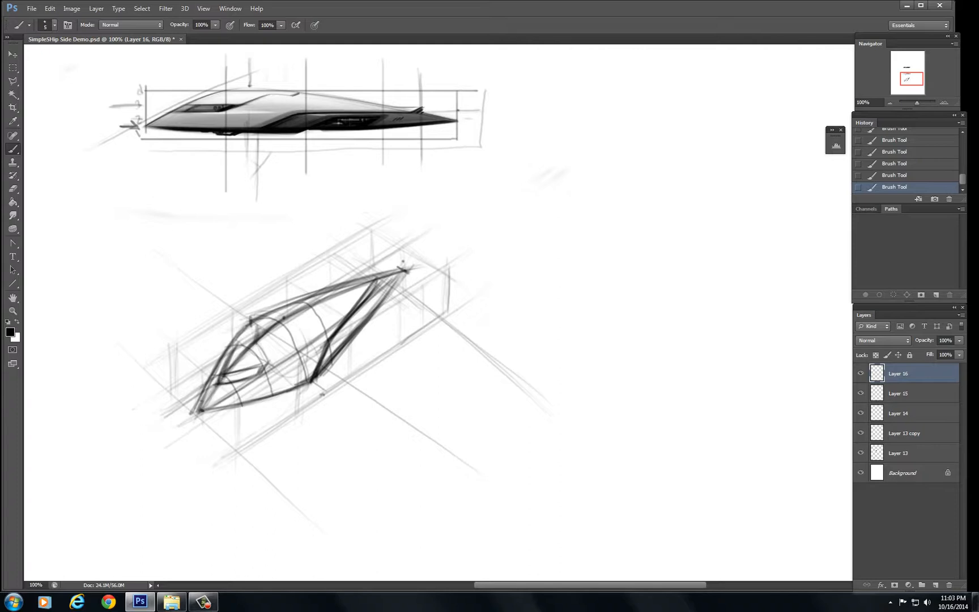
drag(266, 312, 380, 273)
- Check the ship drawing without its construction lines and flip Layer 15 and Layer 16 horizontally together
click(861, 393)
click(860, 373)
click(860, 392)
click(861, 392)
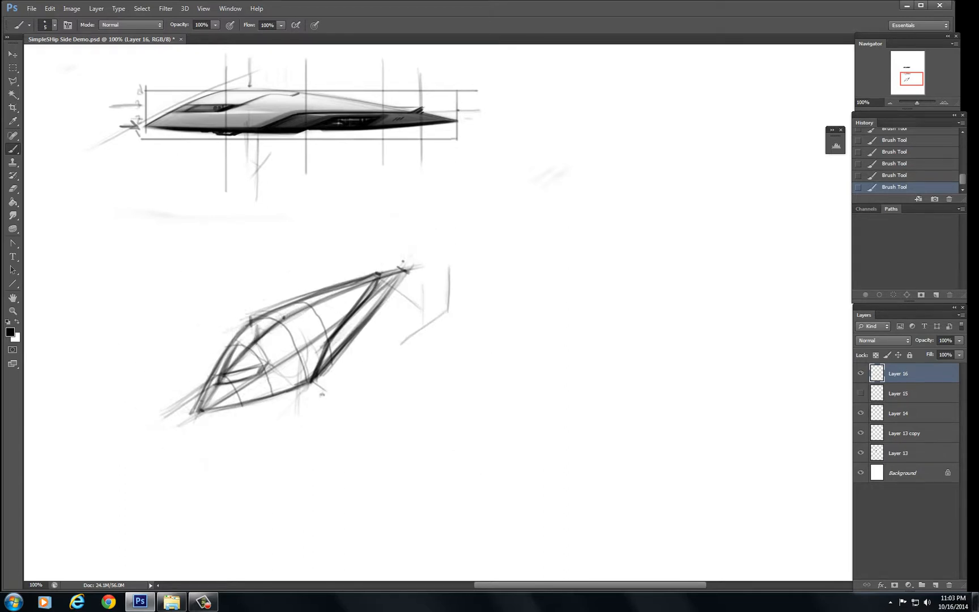
click(860, 393)
shift+click(901, 393)
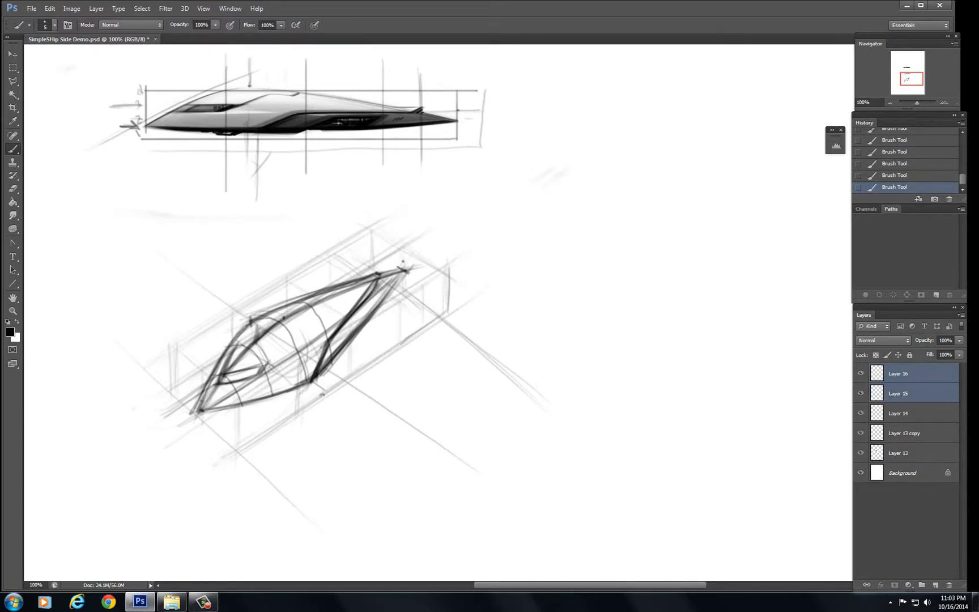
key(ctrl+shift+h)
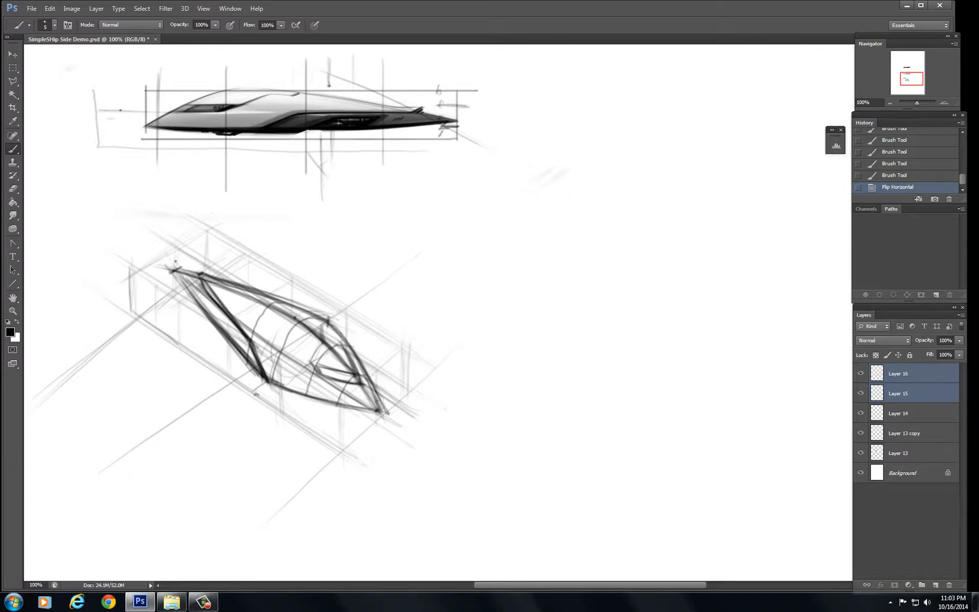
- Check the flipped drawing without its construction lines and duplicate Layer 16 directly beneath the original
click(861, 393)
click(860, 373)
click(861, 373)
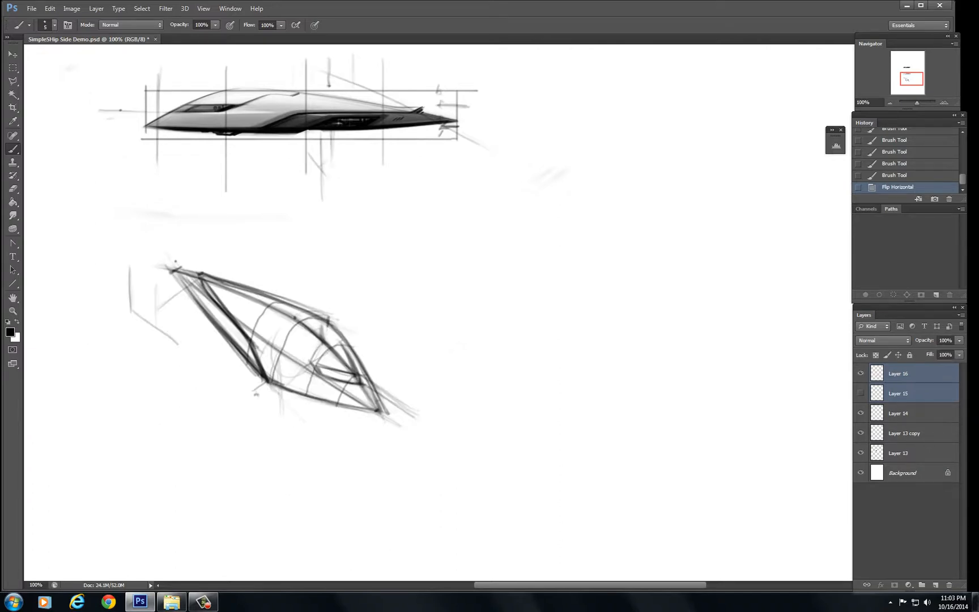
click(861, 393)
click(906, 373)
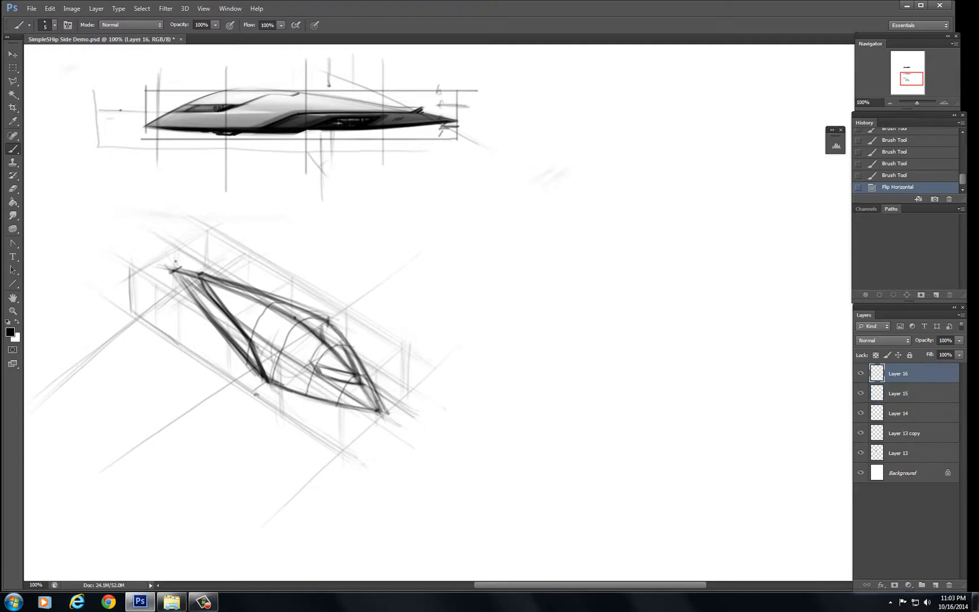
alt+drag(906, 373, 906, 392)
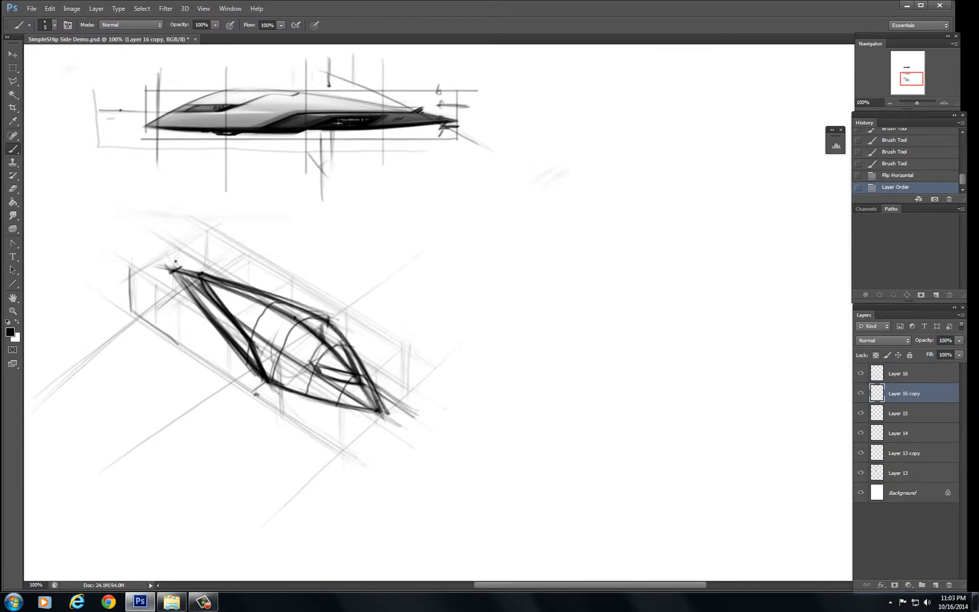
- Move the Layer 16 ship drawing to the empty area below the perspective box and choose the Eraser tool
key(ctrl+0)
key(v)
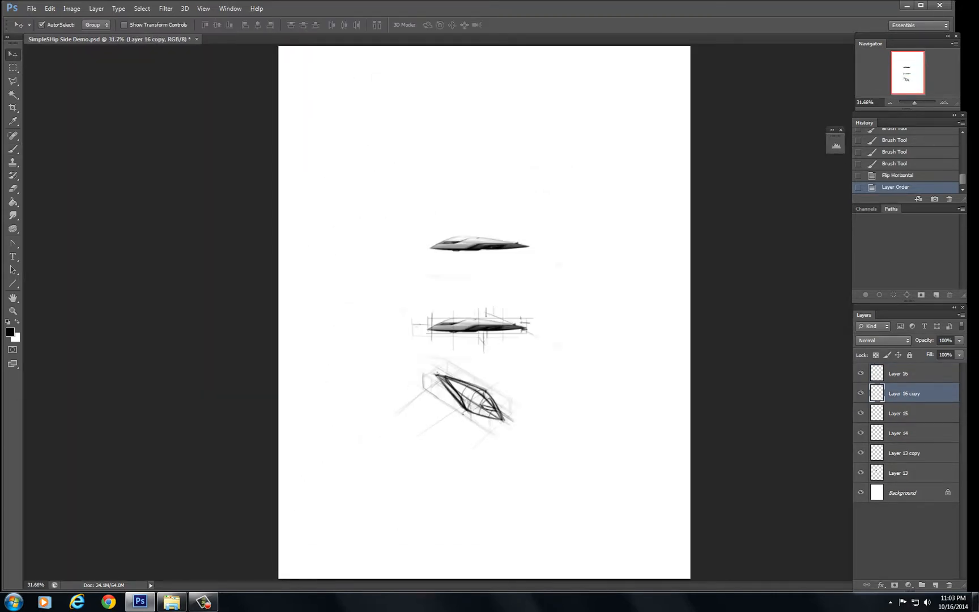
mouse_move(474, 382)
mouse_down()
mouse_move(541, 456)
mouse_move(494, 478)
mouse_up()
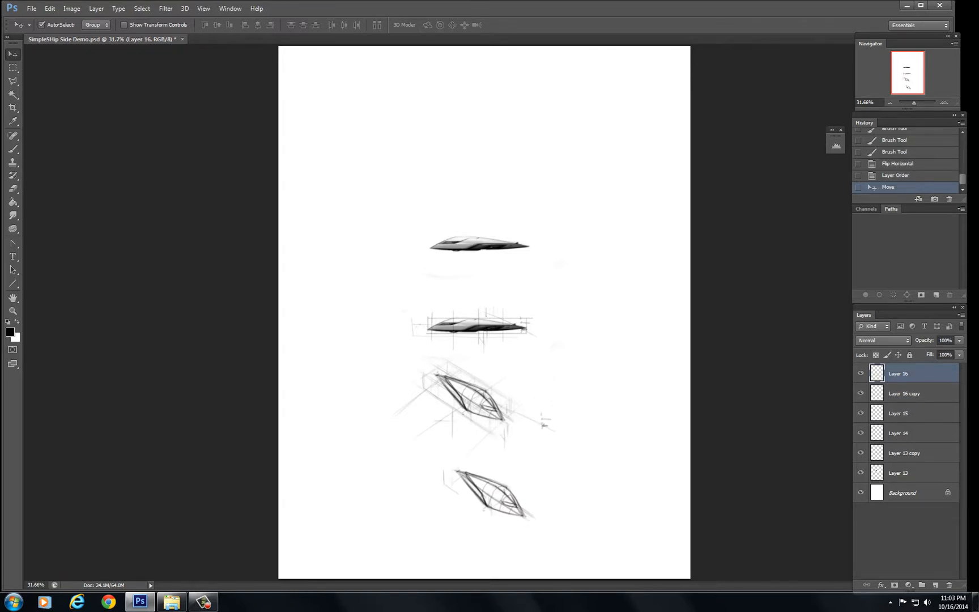
key(e)
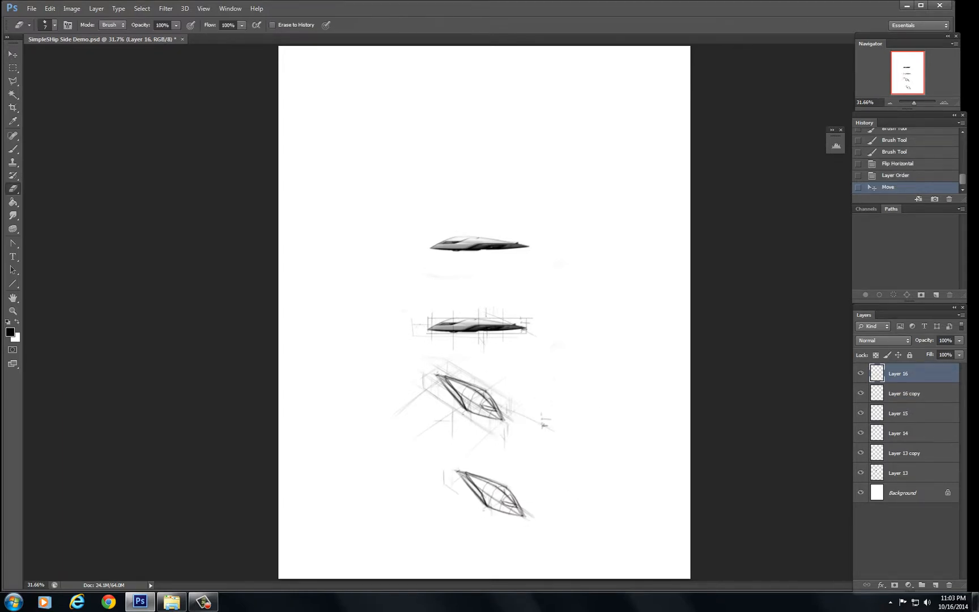
- Enlarge the eraser to 250 px and erase the stray construction marks around the copied ship sketch on Layer 16
key(bracketright)
key(bracketright)
key(bracketright)
key(bracketright)
key(bracketright)
key(bracketright)
key(bracketright)
key(bracketright)
key(bracketright)
key(bracketright)
key(bracketright)
key(bracketright)
key(bracketright)
key(bracketright)
key(bracketright)
key(bracketright)
key(bracketright)
key(bracketright)
key(bracketright)
key(bracketright)
drag(548, 425, 444, 418)
drag(447, 475, 452, 492)
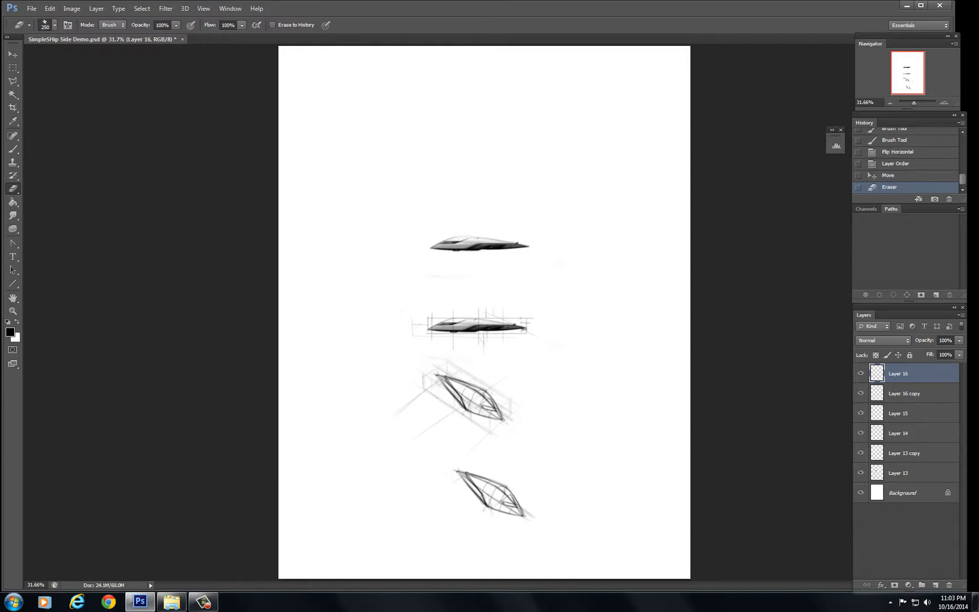
- Move the Layer 16 ship sketch to the empty area above the shaded side view and flip it horizontally
key(v)
mouse_move(504, 496)
mouse_down()
mouse_move(559, 477)
mouse_move(507, 490)
mouse_up()
mouse_move(480, 484)
mouse_down()
mouse_move(508, 465)
mouse_move(532, 472)
mouse_move(575, 425)
mouse_move(597, 313)
mouse_move(487, 160)
mouse_move(460, 153)
mouse_up()
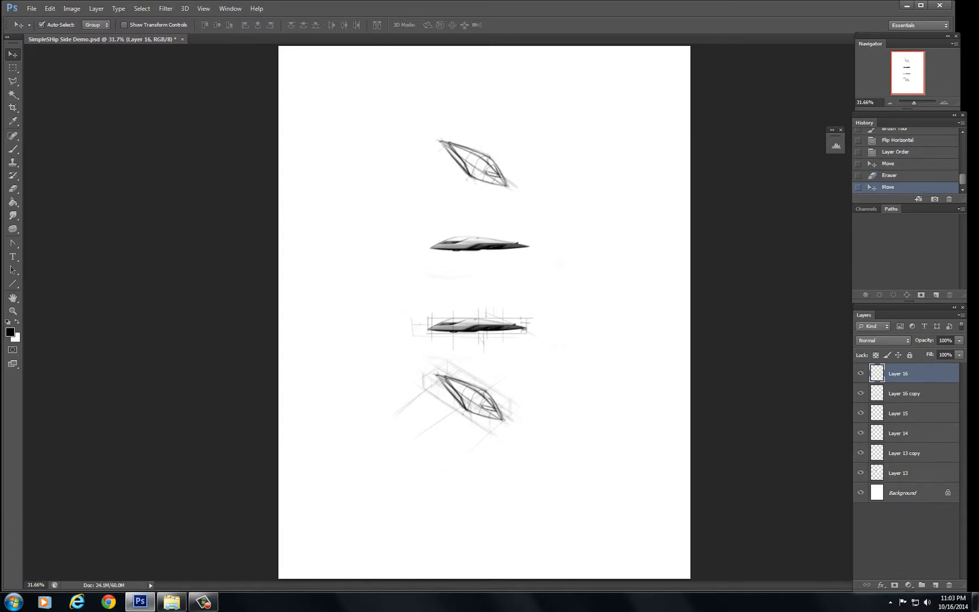
drag(913, 102, 908, 64)
key(ctrl+shift+h)
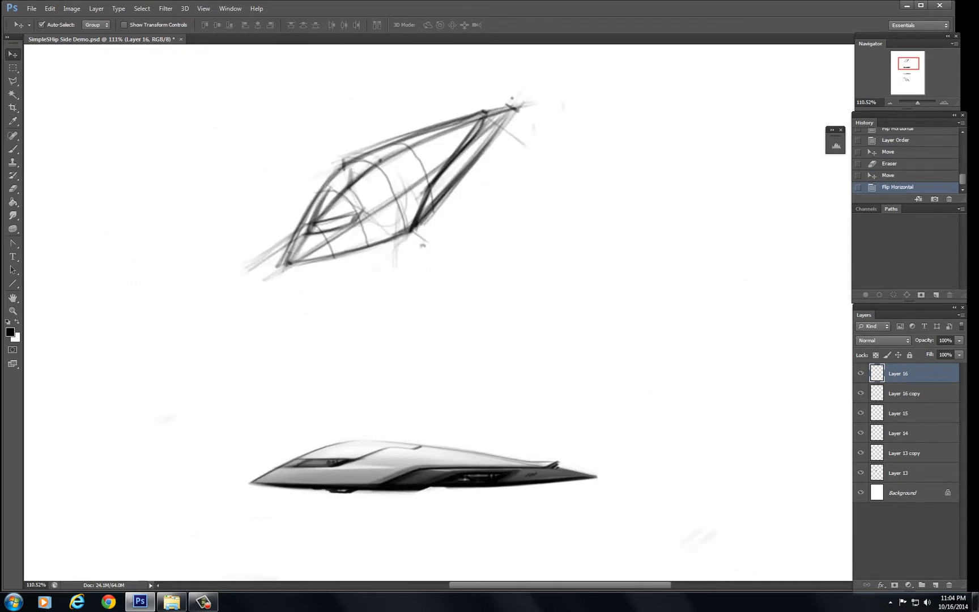
- Warp the Layer 16 sketch to stretch the nose and tail outward into a longer, sleeker hull
key(ctrl+t)
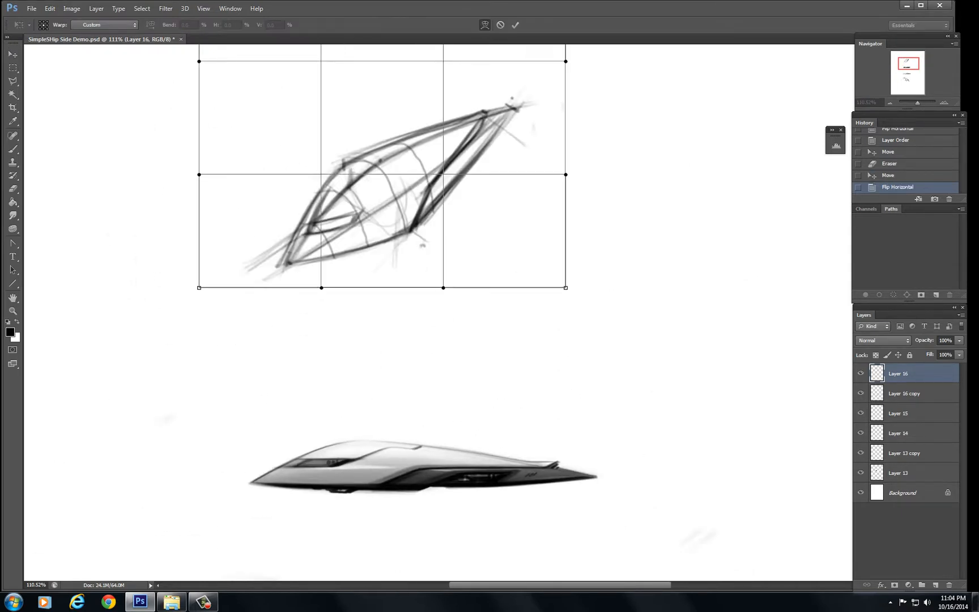
mouse_move(199, 287)
mouse_down()
mouse_move(184, 311)
mouse_move(87, 345)
mouse_move(59, 367)
mouse_up()
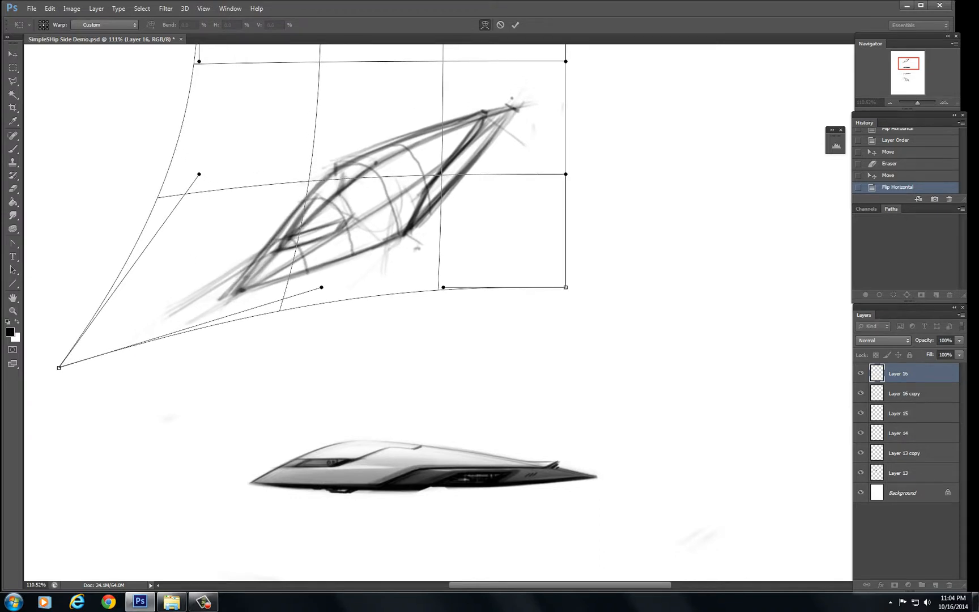
mouse_move(363, 170)
mouse_down()
mouse_move(327, 189)
mouse_move(328, 242)
mouse_up()
drag(541, 73, 591, 49)
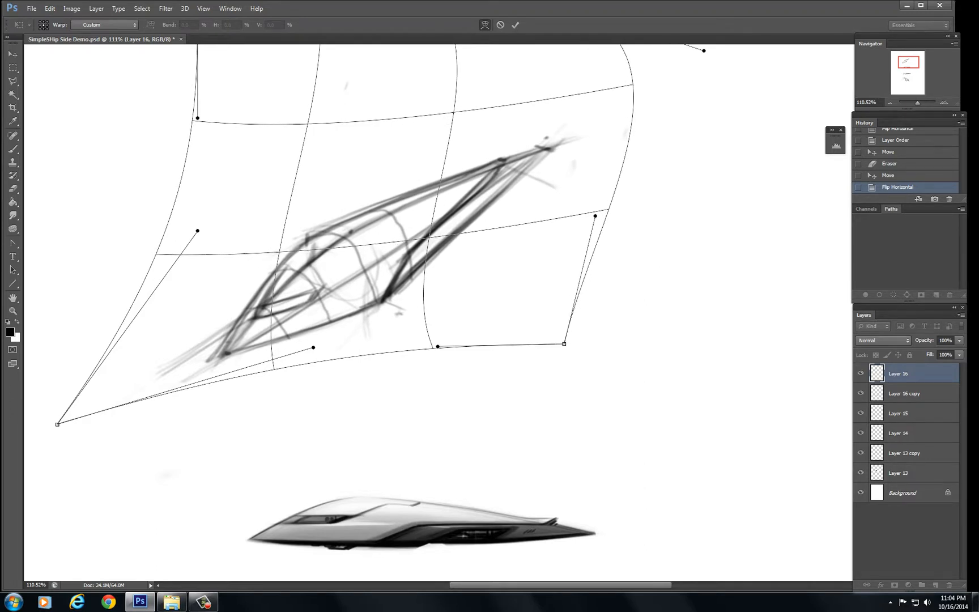
key(Return)
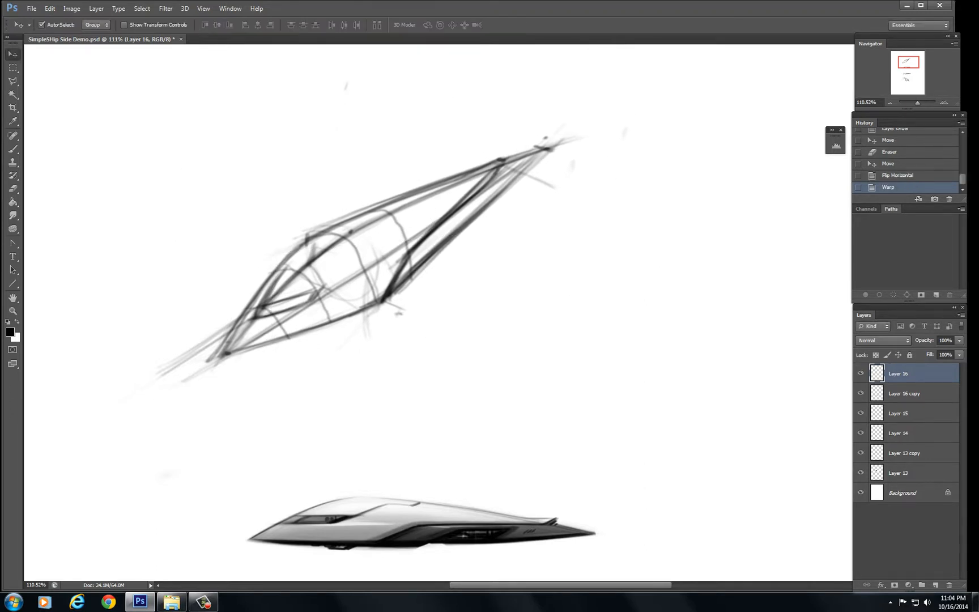
- Reduce Layer 16's fill opacity to a faint underlay and add a new layer above it for clean lines
scroll(487, 307, down, 4)
scroll(487, 308, up, 3)
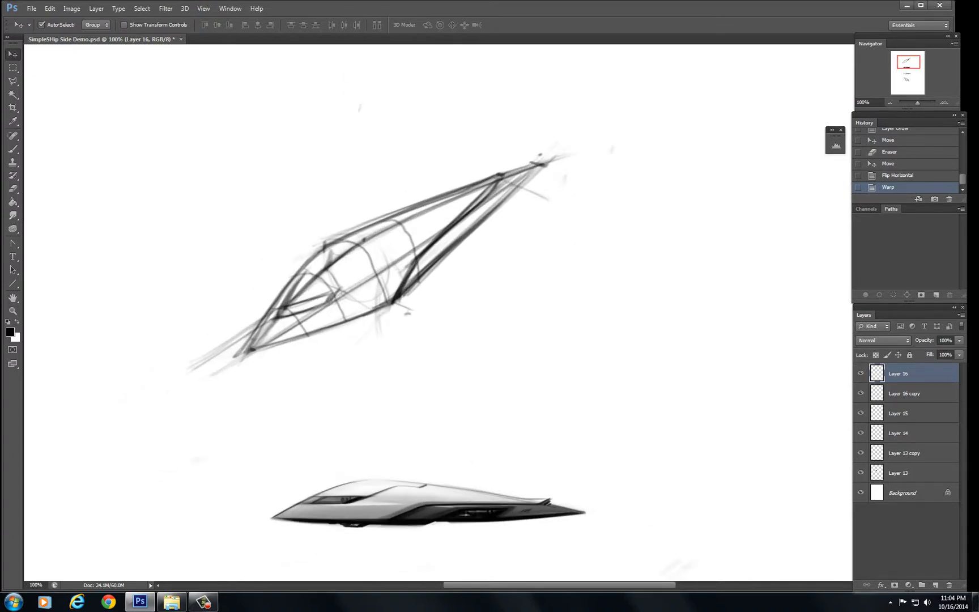
click(958, 355)
drag(958, 365, 917, 366)
click(935, 584)
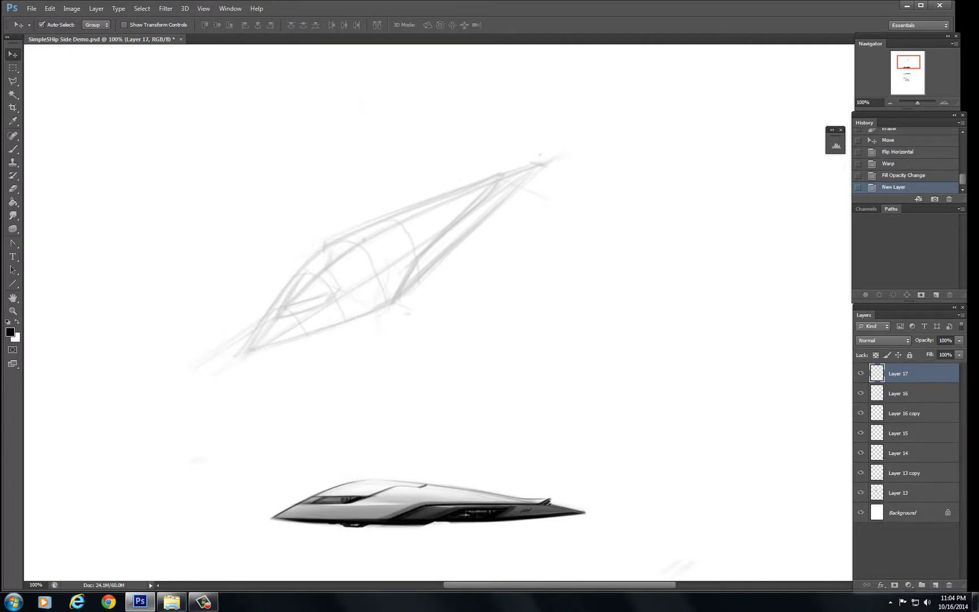
- Trace the upper front curve of the hull from the nose tip on Layer 17 with a 3 px brush
mouse_move(477, 317)
mouse_down()
mouse_move(552, 317)
mouse_move(508, 316)
mouse_move(596, 362)
mouse_up()
key(b)
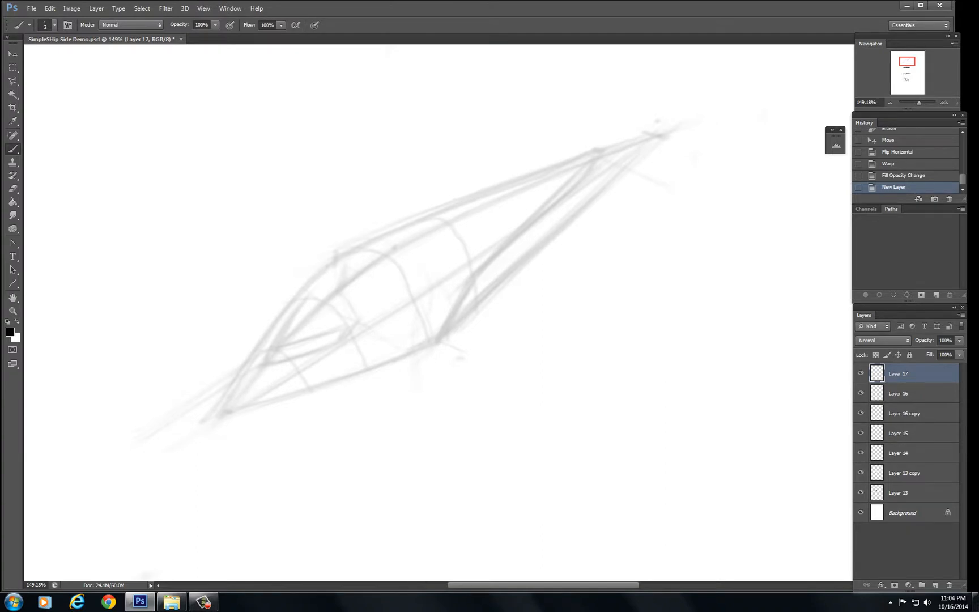
mouse_move(221, 416)
mouse_down()
mouse_move(237, 371)
mouse_move(317, 273)
mouse_up()
drag(226, 394, 331, 262)
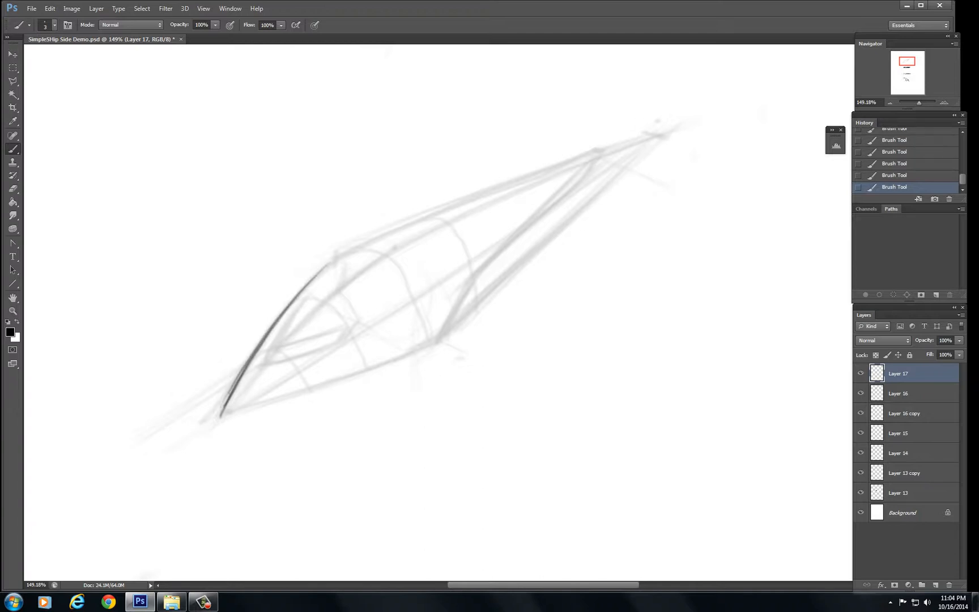
drag(263, 335, 334, 262)
- Continue the hull's far upper outline with overlapping strokes from the front curve to the tail tip
drag(498, 314, 486, 410)
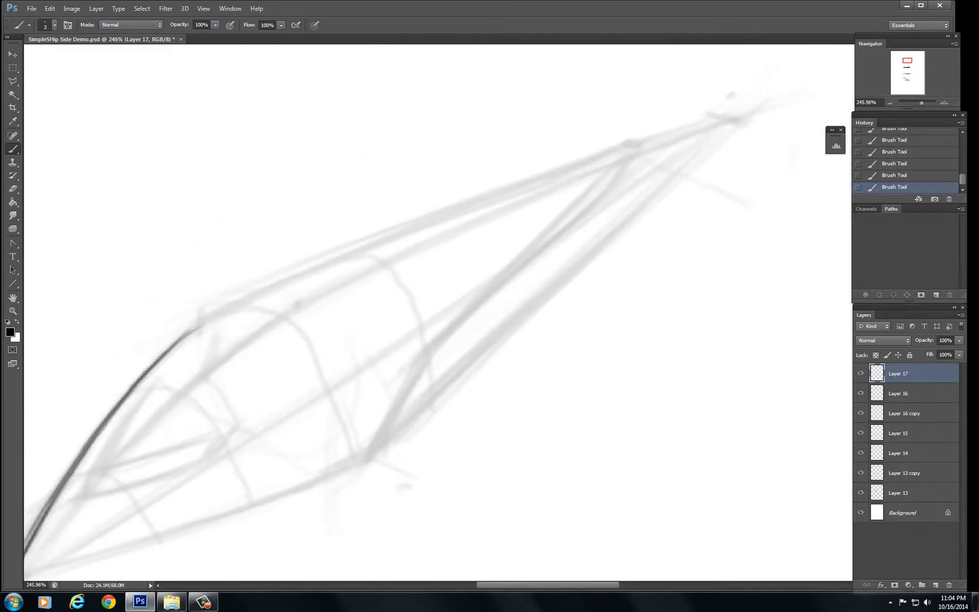
drag(180, 344, 259, 291)
drag(185, 334, 297, 274)
drag(190, 326, 341, 254)
drag(201, 320, 454, 207)
drag(259, 285, 533, 180)
drag(285, 270, 587, 161)
drag(346, 246, 610, 148)
drag(440, 210, 673, 133)
drag(505, 184, 692, 125)
drag(564, 163, 725, 116)
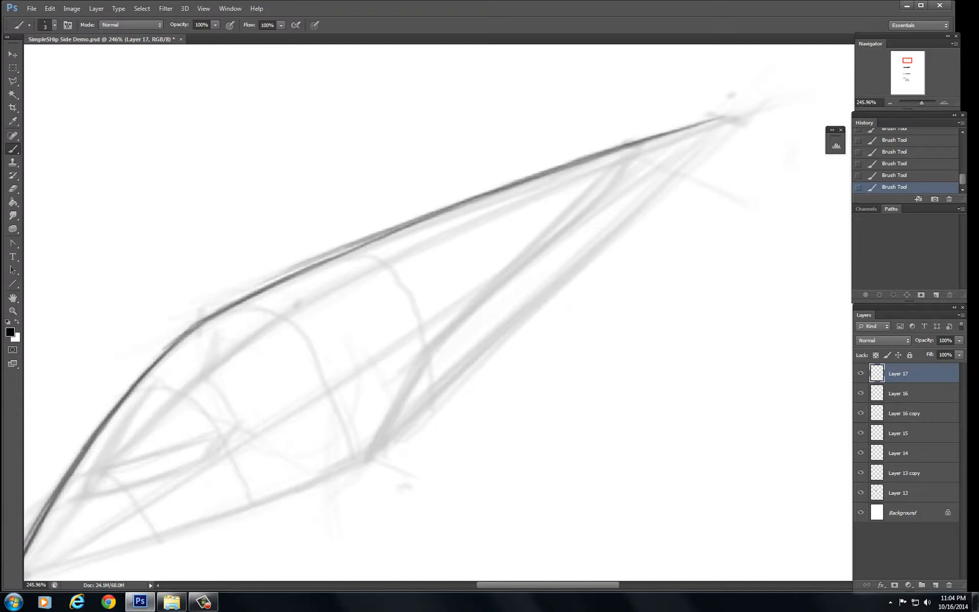
- Compare the clean line with the underlay, then enlarge Layer 16 and Layer 17 together to fill the space above the side views
drag(921, 103, 913, 103)
click(861, 392)
click(860, 392)
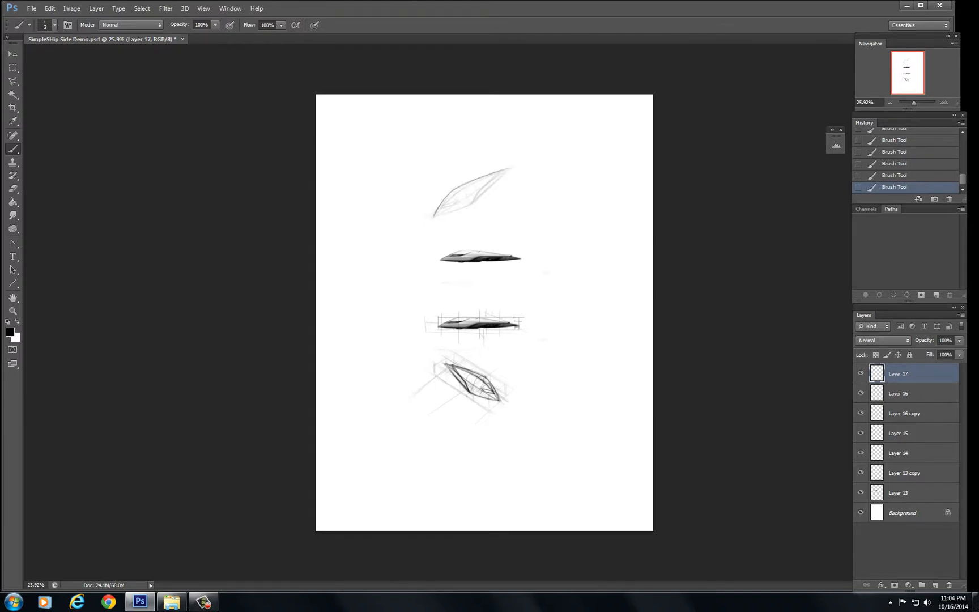
shift+click(913, 392)
key(ctrl+t)
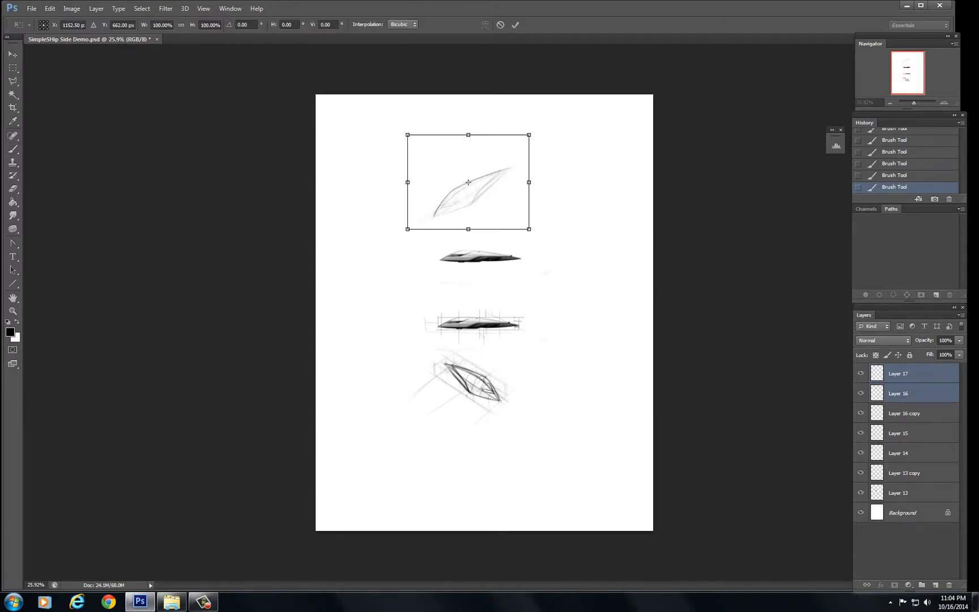
drag(529, 135, 632, 55)
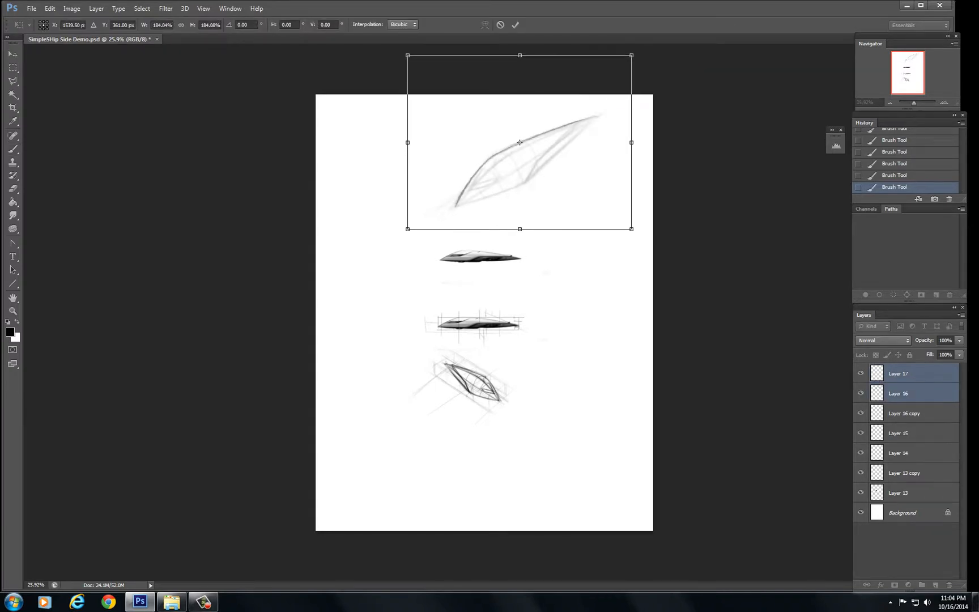
drag(406, 227, 382, 248)
mouse_move(576, 183)
mouse_down()
mouse_move(522, 185)
mouse_move(531, 184)
mouse_up()
key(Return)
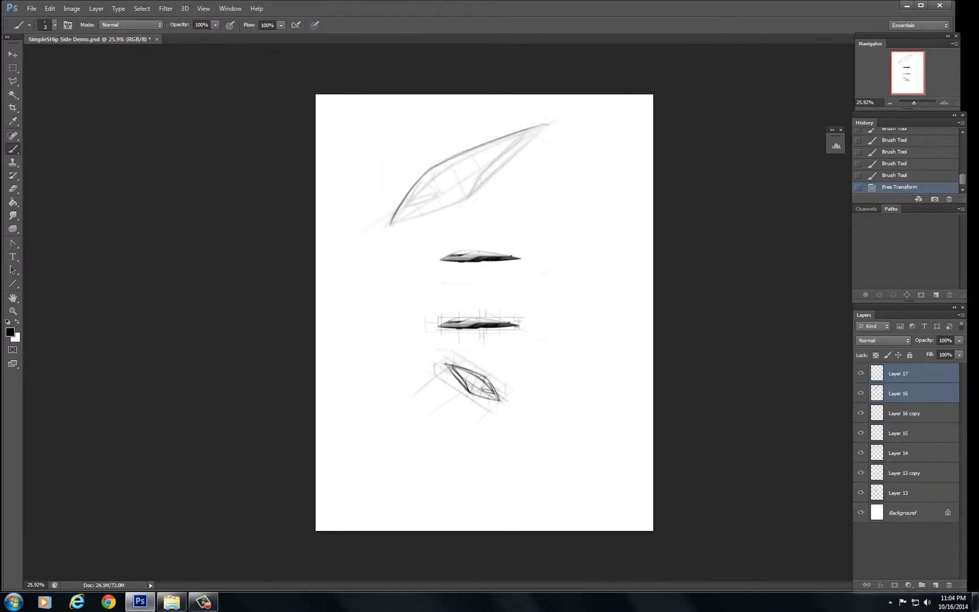
- Trace the hull's near lower edge on Layer 17 from the nose tip towards the near rear corner
click(898, 373)
scroll(484, 312, up, 10)
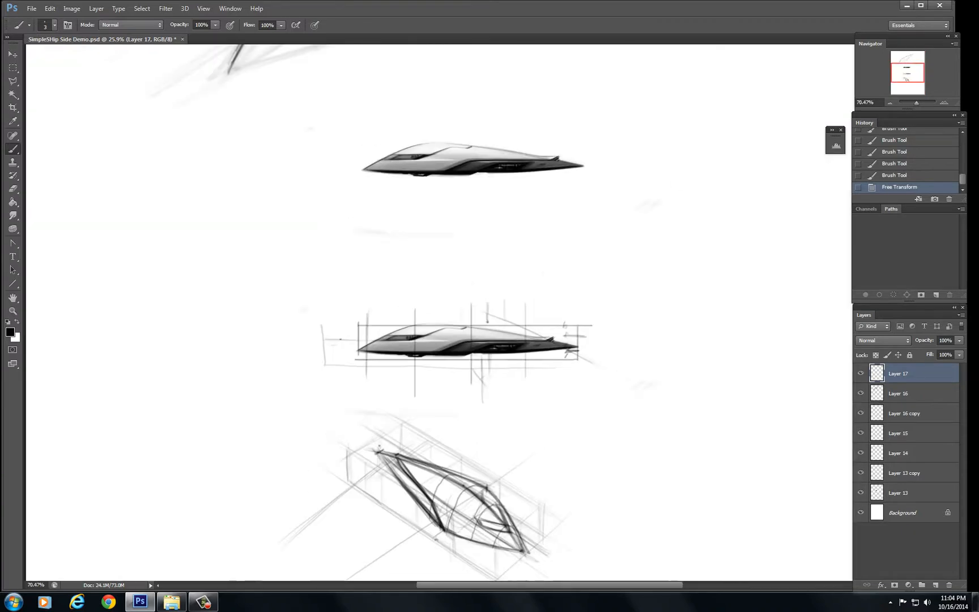
scroll(484, 312, up, 6)
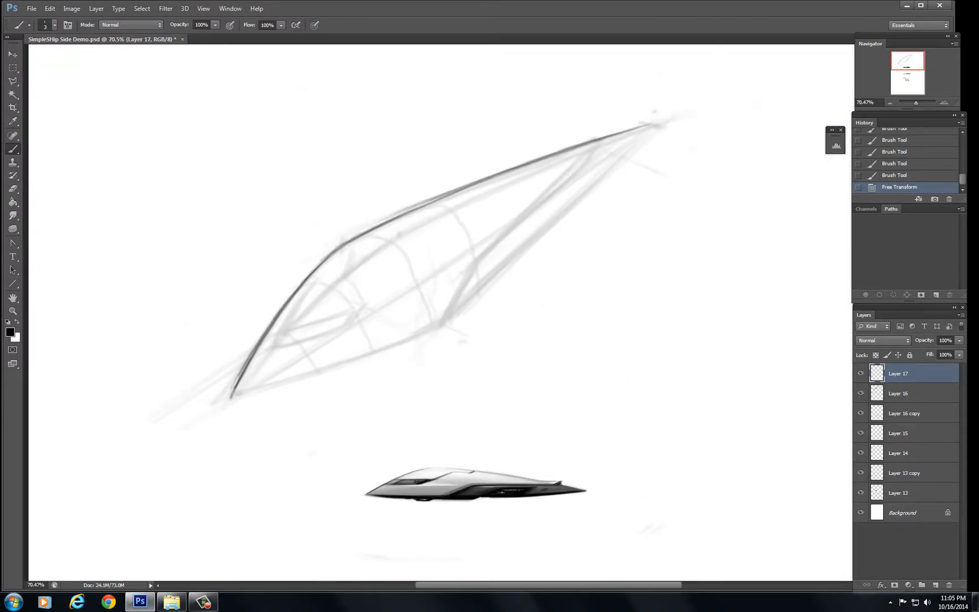
scroll(489, 307, up, 3)
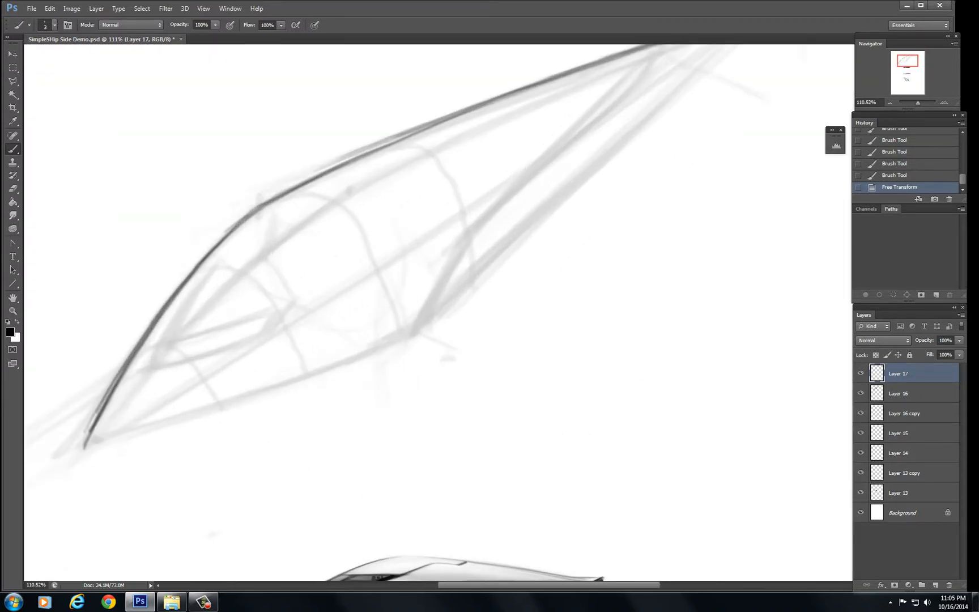
drag(91, 441, 244, 400)
drag(85, 444, 338, 366)
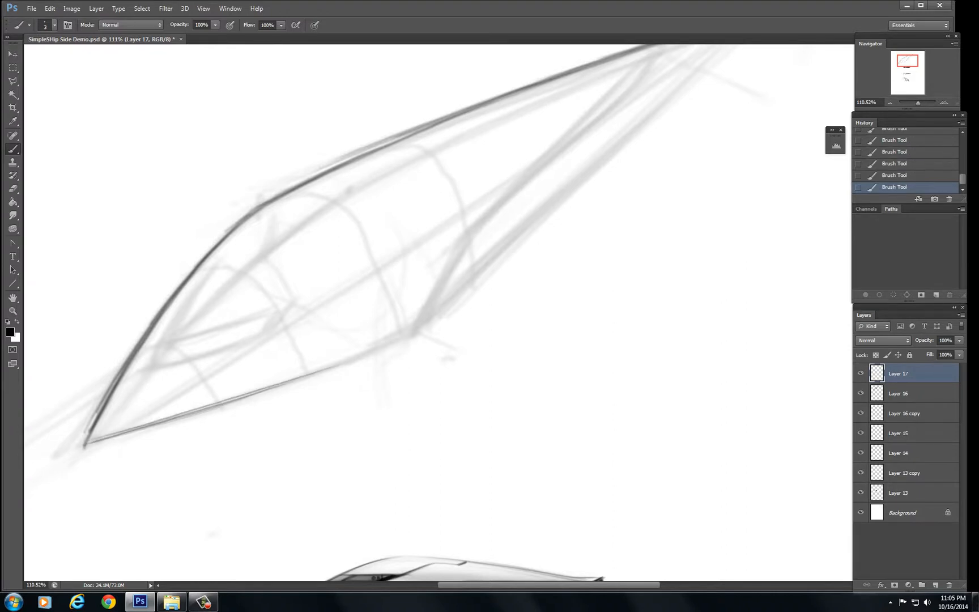
drag(114, 437, 332, 368)
drag(199, 409, 369, 353)
mouse_move(244, 398)
mouse_down()
mouse_move(397, 344)
mouse_move(260, 432)
mouse_up()
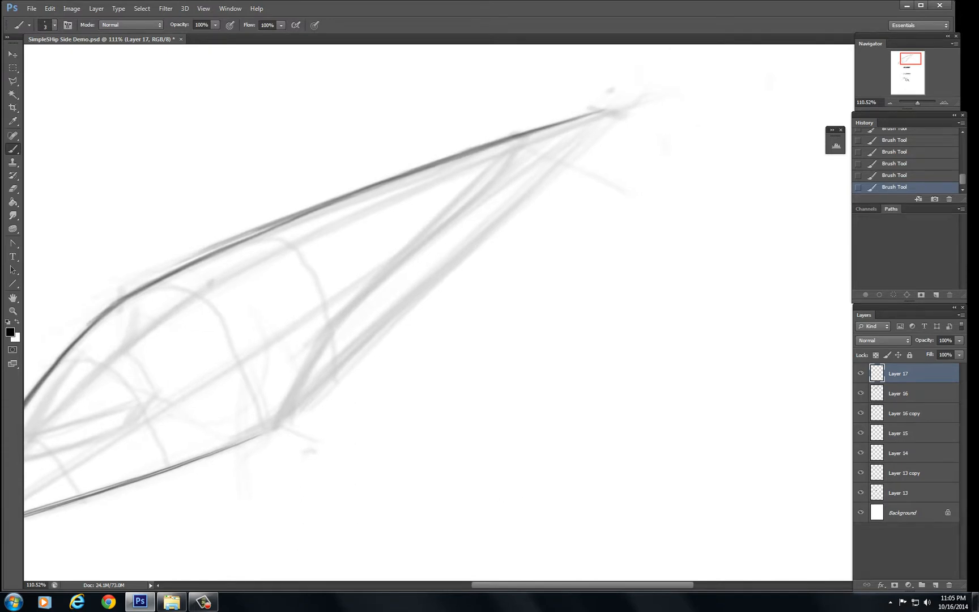
- Round the near rear corner of the hull and start tracing the rear edge towards the tail
drag(218, 453, 304, 401)
mouse_move(306, 399)
mouse_down()
mouse_move(231, 450)
mouse_move(308, 379)
mouse_up()
drag(213, 467, 352, 342)
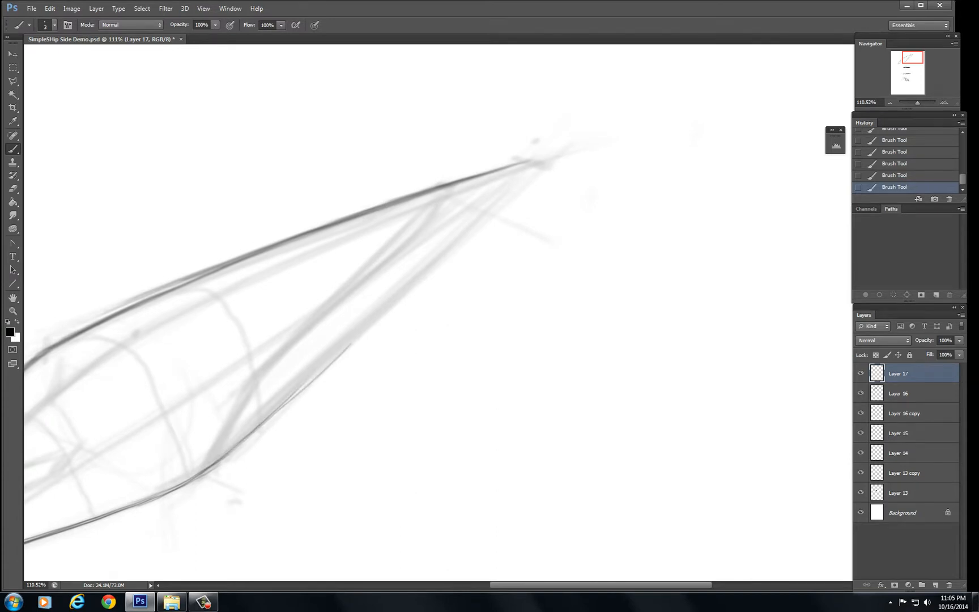
drag(253, 430, 441, 264)
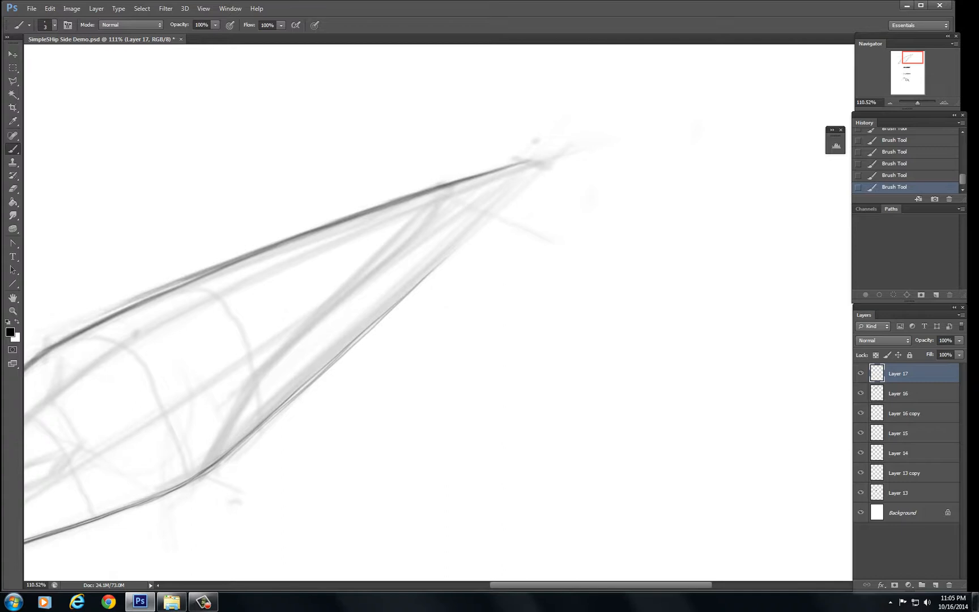
- Extend the near rear edge up to the tail tip and close it against the far upper outline
drag(462, 239, 522, 181)
drag(433, 269, 506, 196)
drag(473, 229, 517, 187)
drag(406, 294, 474, 228)
drag(480, 222, 502, 199)
drag(404, 296, 536, 166)
drag(449, 253, 532, 171)
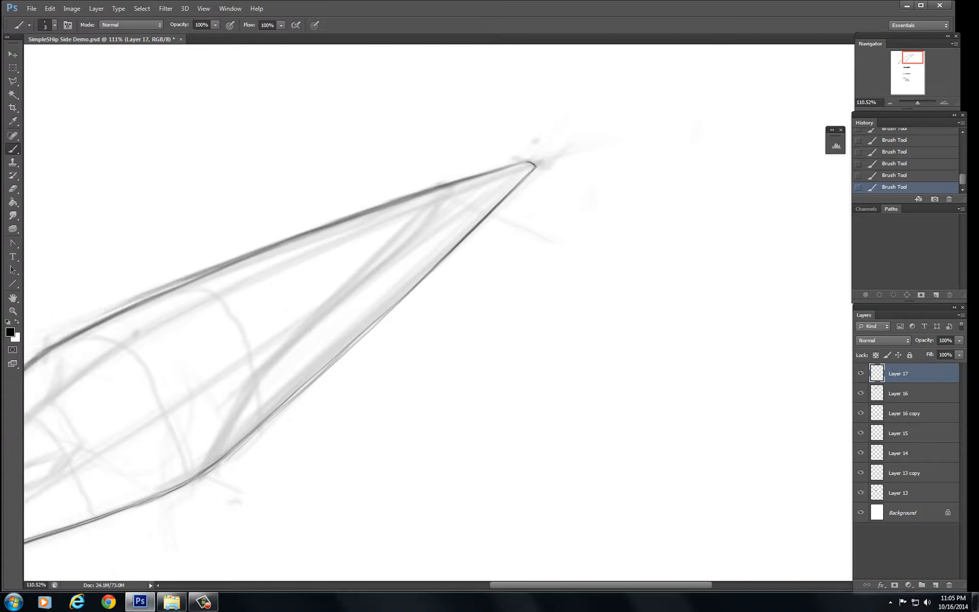
- Reinforce the rear edge from the near corner towards the tail with overlapping strokes
drag(362, 339, 507, 210)
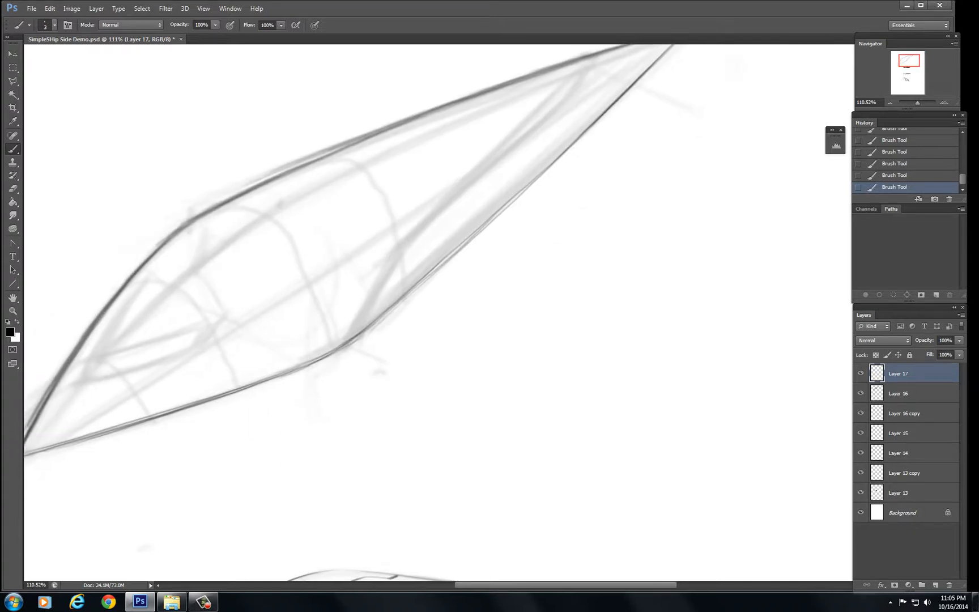
drag(364, 330, 436, 266)
drag(351, 341, 473, 234)
drag(402, 298, 529, 182)
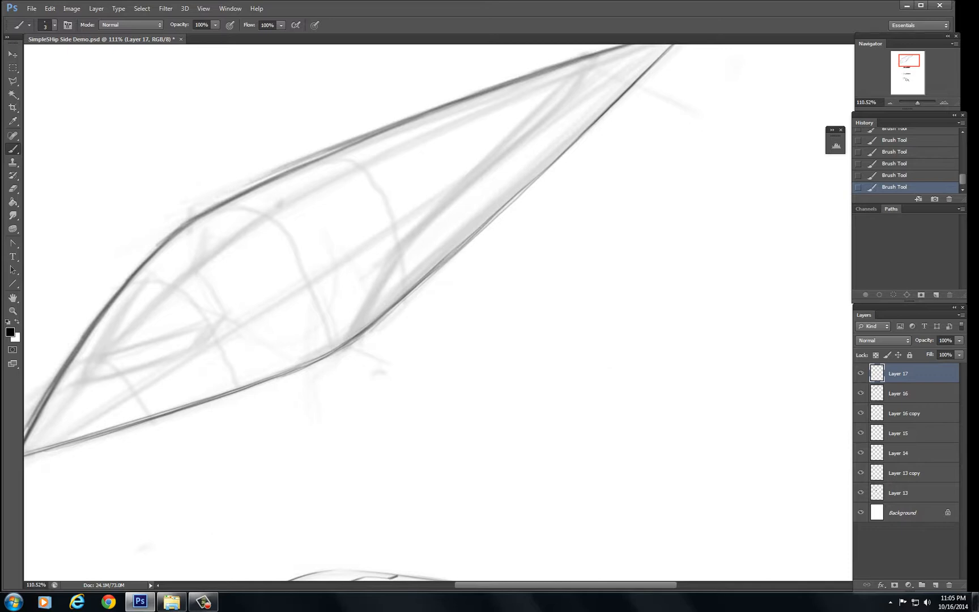
- Draw the inner rear panel line from the near corner up around its bend
mouse_move(444, 259)
mouse_down()
mouse_move(578, 136)
mouse_move(462, 257)
mouse_up()
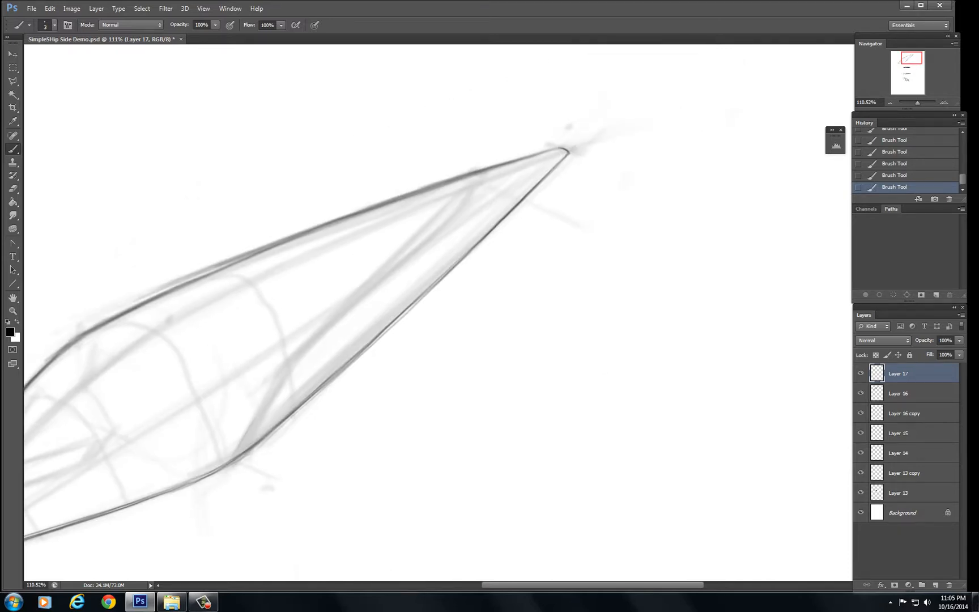
drag(227, 461, 272, 387)
mouse_move(250, 431)
mouse_down()
mouse_move(277, 379)
mouse_move(322, 335)
mouse_up()
drag(283, 374, 312, 343)
drag(301, 353, 361, 297)
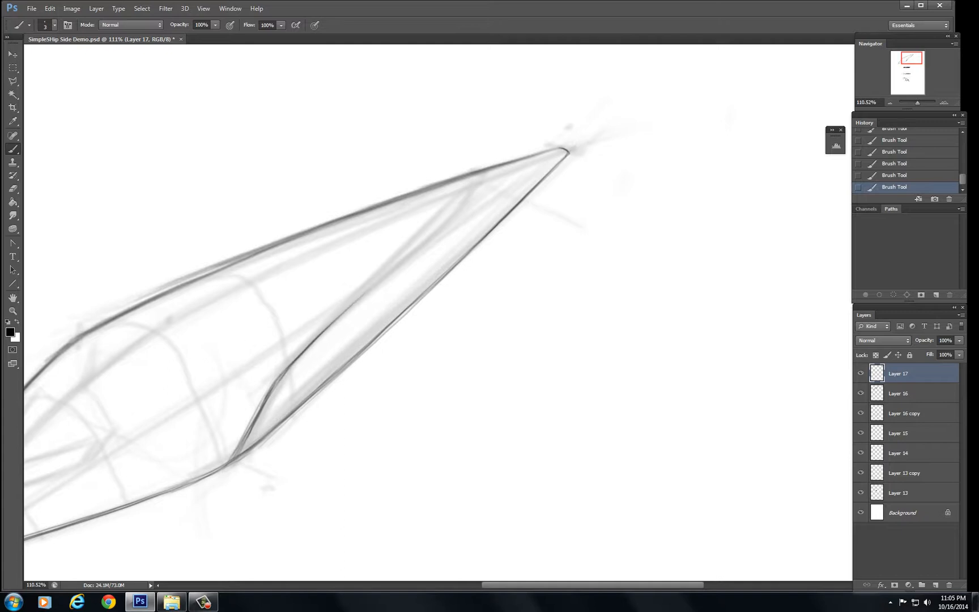
- Darken the inner rear panel line past its bend and extend it towards the far upper edge
drag(274, 383, 316, 339)
drag(277, 374, 369, 290)
drag(303, 354, 382, 281)
mouse_move(329, 326)
mouse_down()
mouse_move(402, 262)
mouse_move(385, 275)
mouse_up()
drag(384, 277, 430, 234)
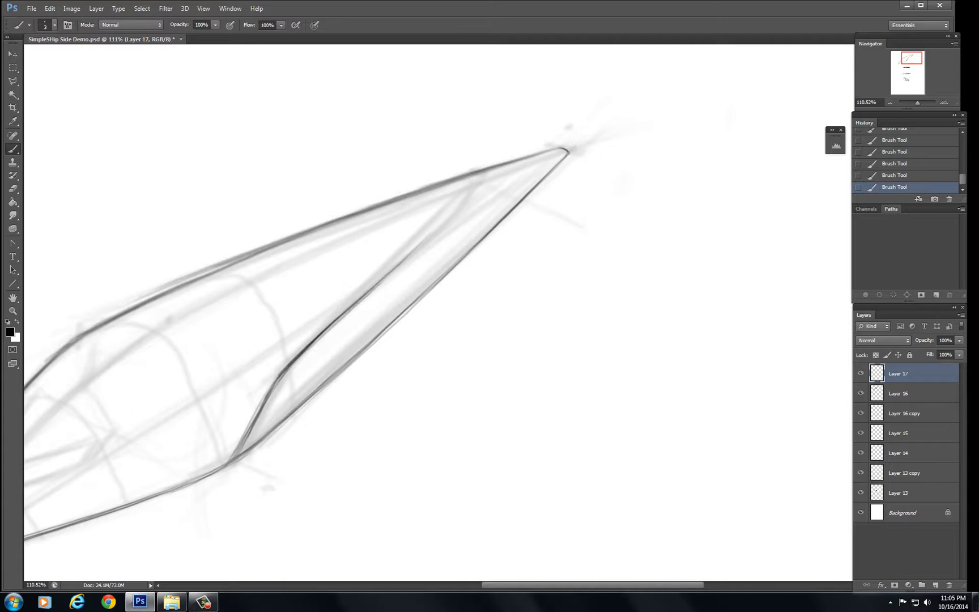
drag(364, 297, 462, 206)
mouse_move(414, 250)
mouse_down()
mouse_move(483, 184)
mouse_move(473, 191)
mouse_up()
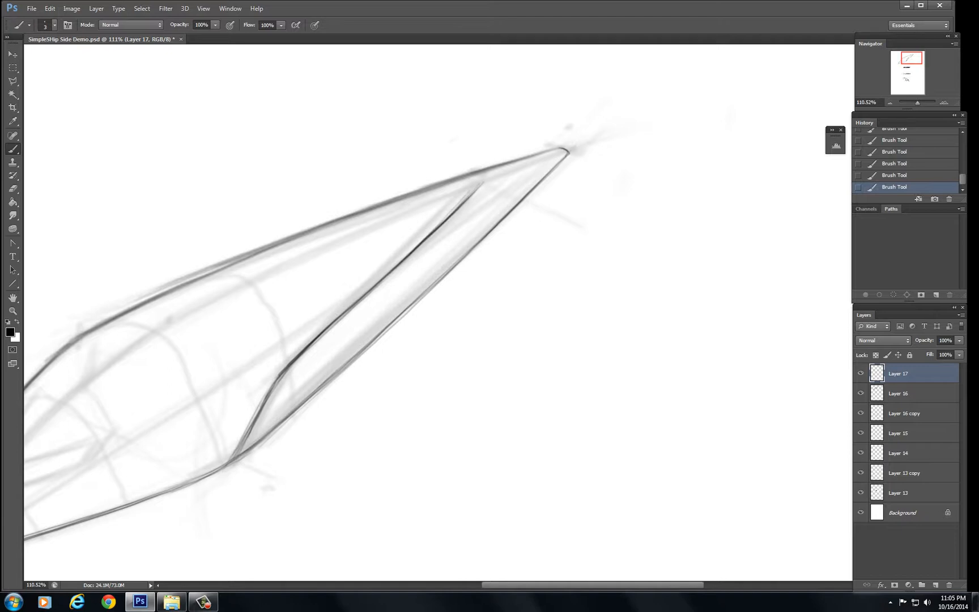
- Strengthen the far upper edge where the inner rear panel line meets it and out to the tail tip
drag(334, 225, 466, 179)
drag(369, 212, 477, 178)
mouse_move(375, 209)
mouse_down()
mouse_move(479, 176)
mouse_move(469, 195)
mouse_move(563, 145)
mouse_up()
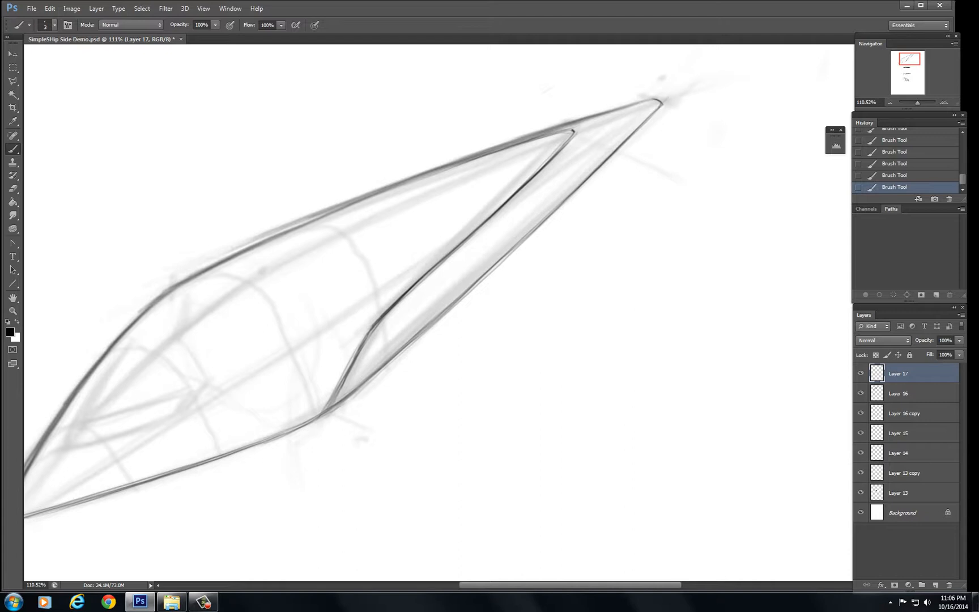
- Reinforce the hull's near lower edge from the nose tip to the near rear corner
drag(397, 283, 497, 228)
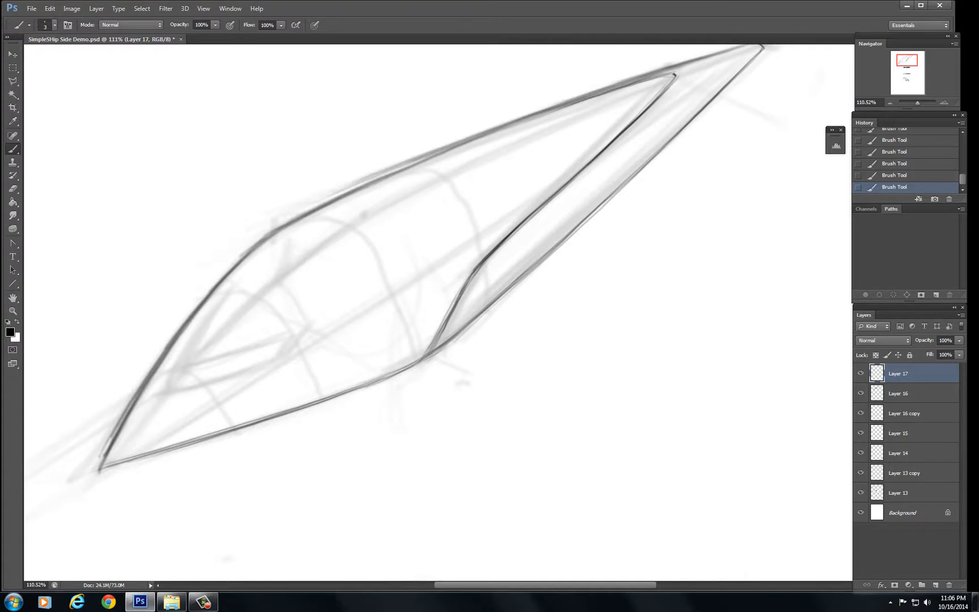
drag(101, 465, 253, 420)
drag(186, 442, 360, 387)
drag(299, 406, 390, 375)
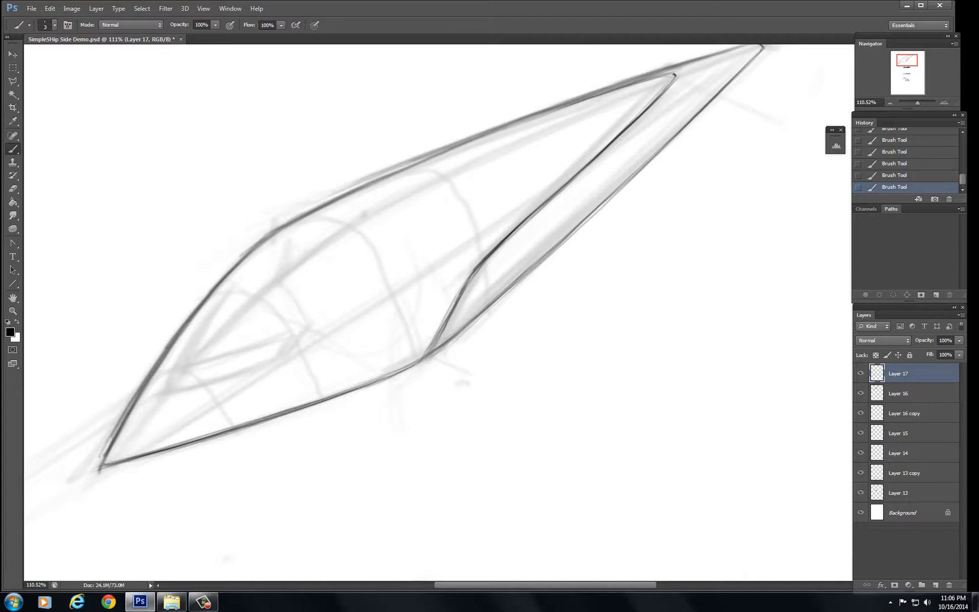
- Draw the lower edge, short rear end and outer front edge of the window frame behind the nose
drag(170, 393, 279, 361)
drag(226, 377, 282, 358)
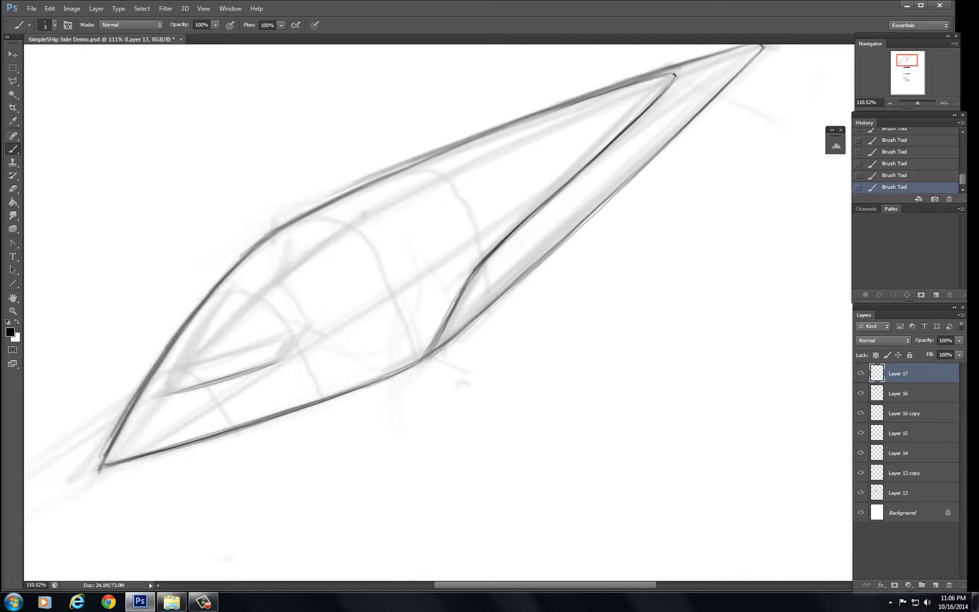
mouse_move(283, 356)
mouse_down()
mouse_move(301, 332)
mouse_move(287, 353)
mouse_up()
drag(167, 388, 221, 297)
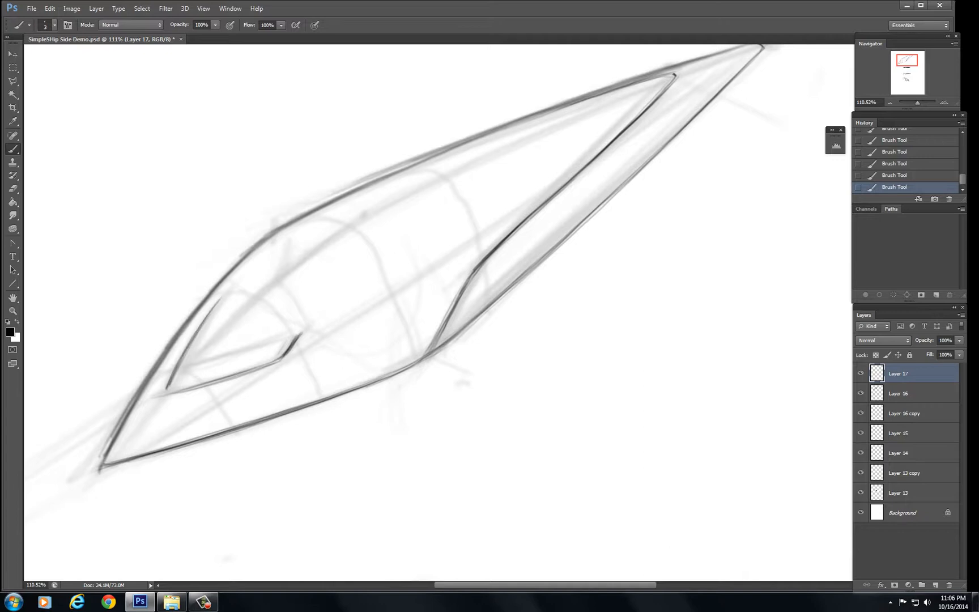
- Draw the window frame's inner front and upper lines, then darken its rear end and lower edge
drag(189, 363, 219, 308)
drag(196, 344, 226, 295)
drag(194, 363, 307, 329)
mouse_move(227, 352)
mouse_down()
mouse_move(300, 330)
mouse_move(281, 354)
mouse_up()
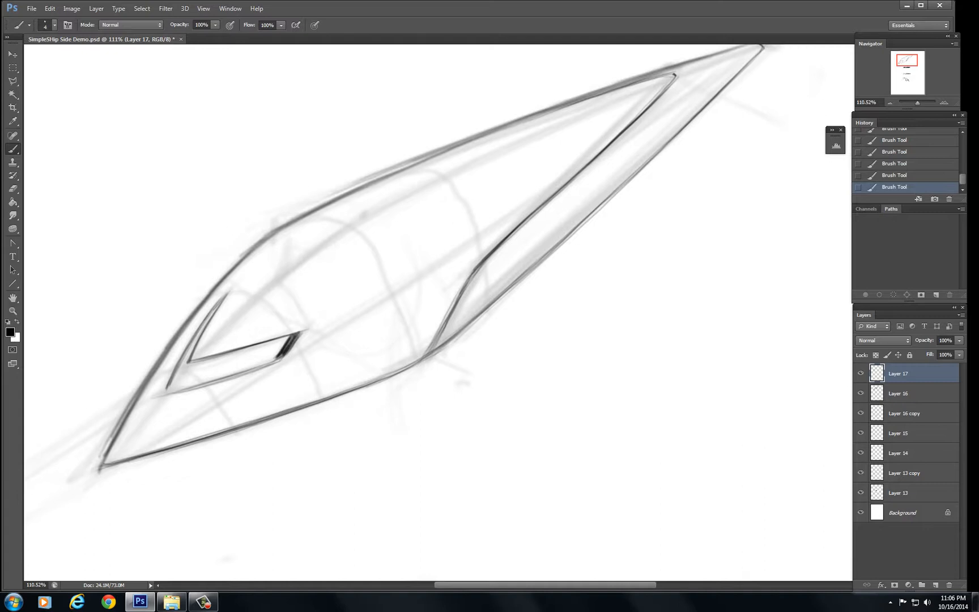
drag(165, 391, 277, 358)
- Darken the inner rear panel line from its bend down to the near rear corner
drag(405, 280, 377, 323)
drag(907, 59, 905, 60)
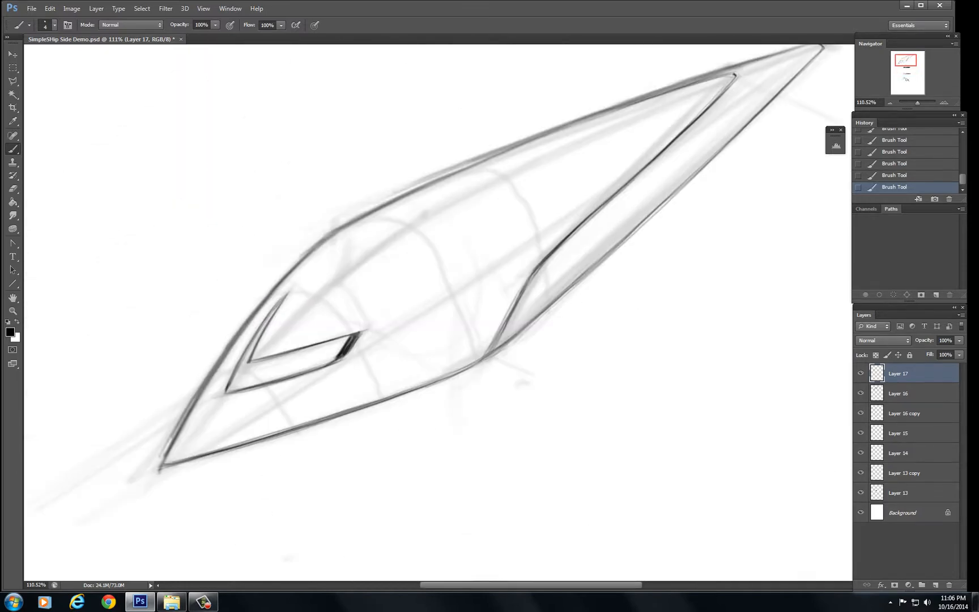
drag(405, 317, 390, 227)
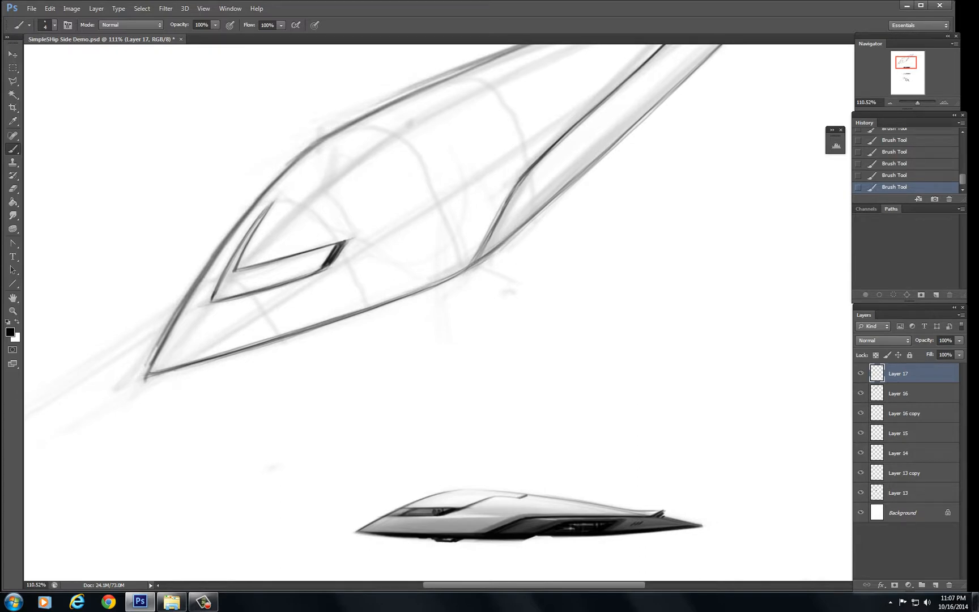
drag(495, 223, 476, 258)
drag(520, 176, 477, 258)
drag(510, 200, 469, 269)
- Draw the near canopy line from the window frame's rear corner up through its bend and back along the hull
drag(348, 241, 378, 176)
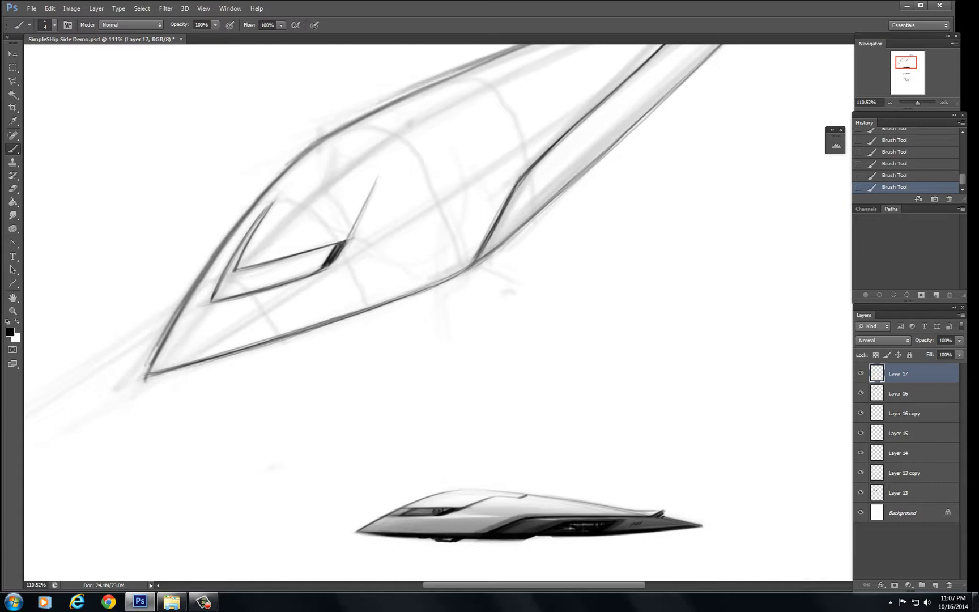
mouse_move(337, 261)
mouse_down()
mouse_move(376, 184)
mouse_move(365, 204)
mouse_up()
drag(345, 244, 378, 181)
mouse_move(372, 190)
mouse_down()
mouse_move(390, 162)
mouse_move(444, 127)
mouse_up()
mouse_move(395, 159)
mouse_down()
mouse_move(445, 125)
mouse_move(433, 133)
mouse_up()
drag(430, 134, 452, 121)
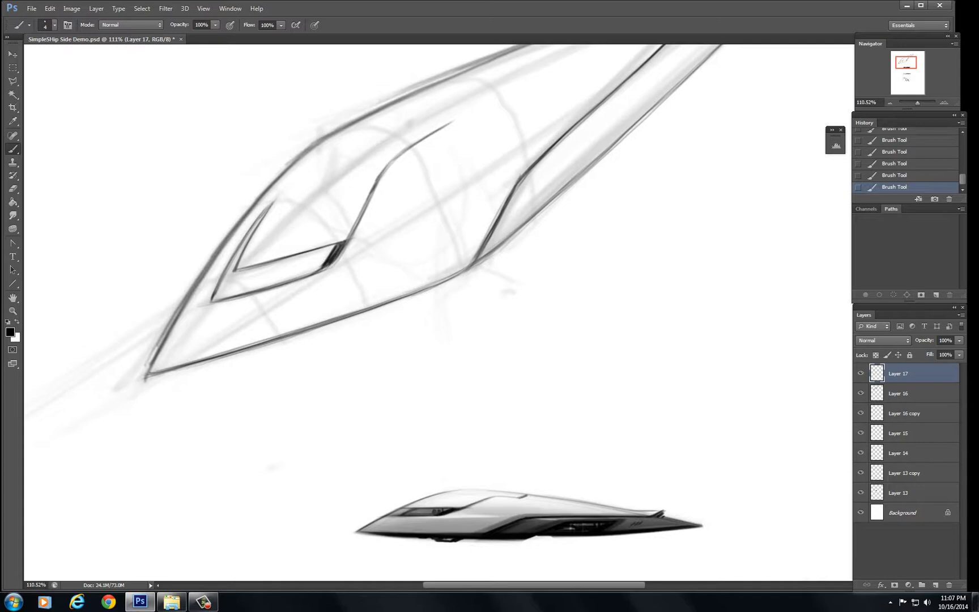
- Add a thick short end at the rear of the near canopy line and darken the line back to its bend
drag(455, 121, 467, 100)
drag(457, 117, 472, 96)
drag(464, 111, 471, 98)
drag(437, 129, 469, 99)
drag(383, 169, 450, 121)
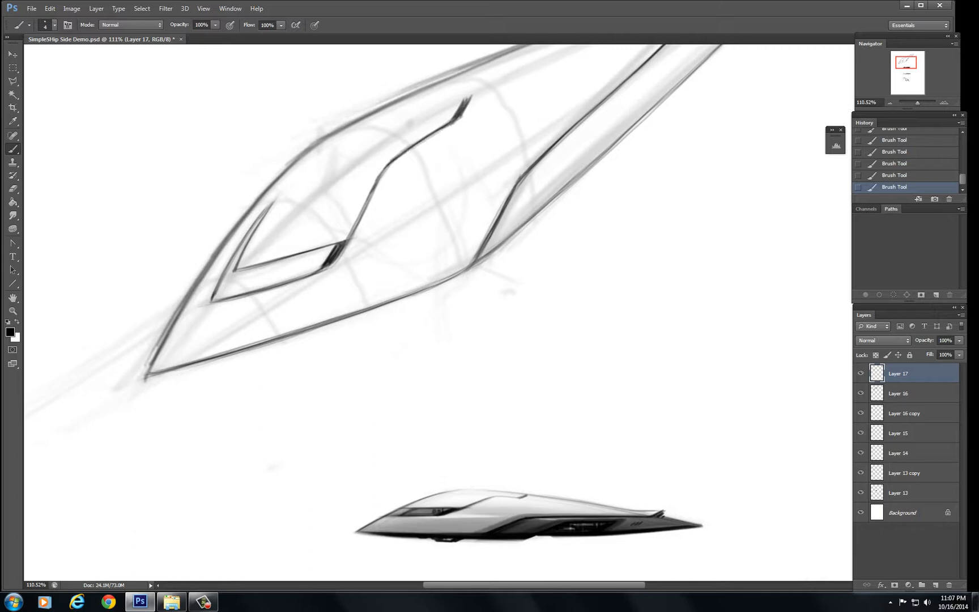
drag(378, 175, 386, 164)
- Draw the far canopy edge from the front of the window frame back to the canopy's rear tip
drag(276, 199, 356, 143)
drag(309, 174, 398, 122)
drag(352, 145, 414, 111)
mouse_move(340, 154)
mouse_down()
mouse_move(440, 100)
mouse_move(417, 109)
mouse_up()
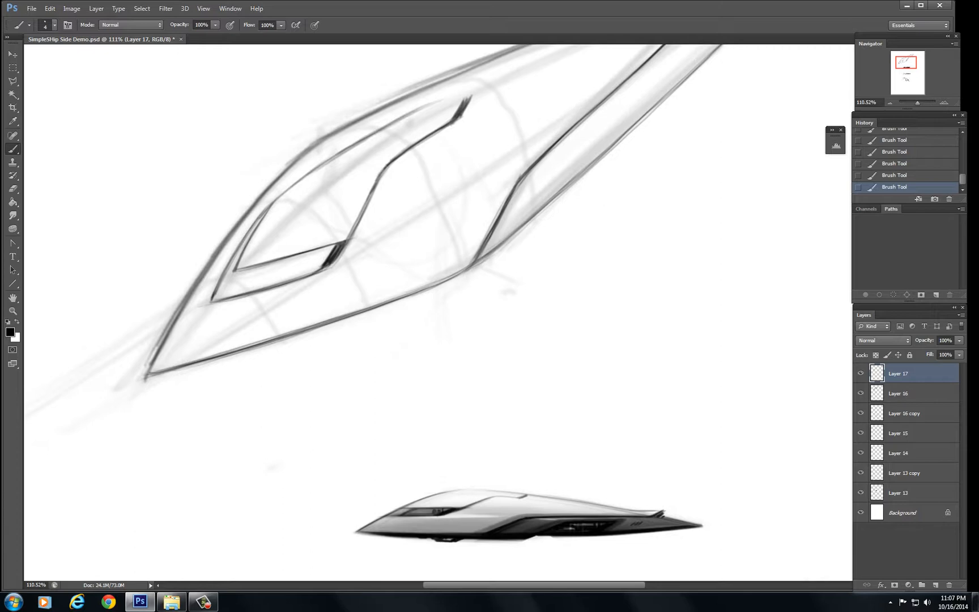
drag(430, 104, 469, 94)
- Add a new layer and lay broad soft grey strokes over the whole ship with a 700 px brush
drag(485, 309, 407, 499)
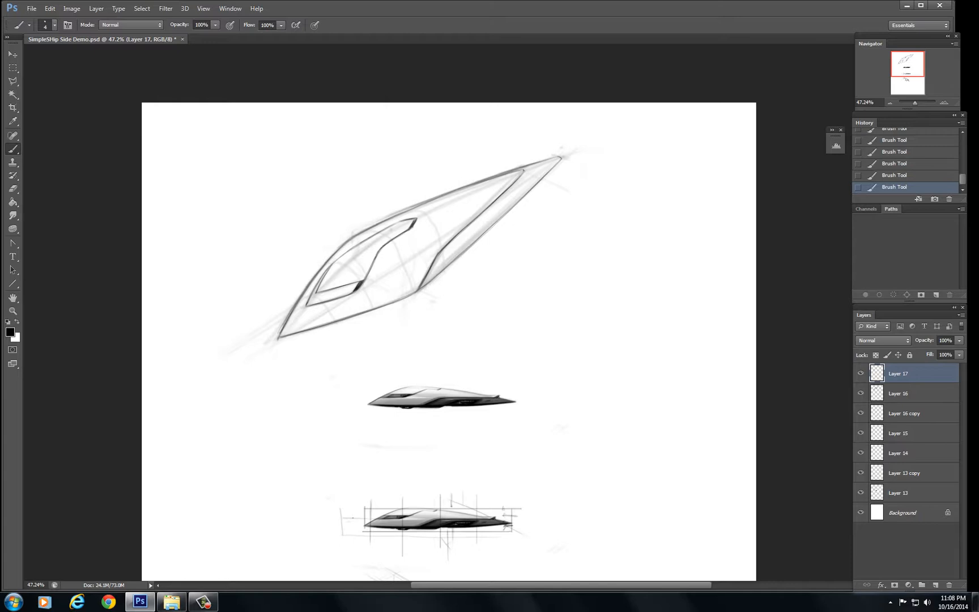
click(935, 584)
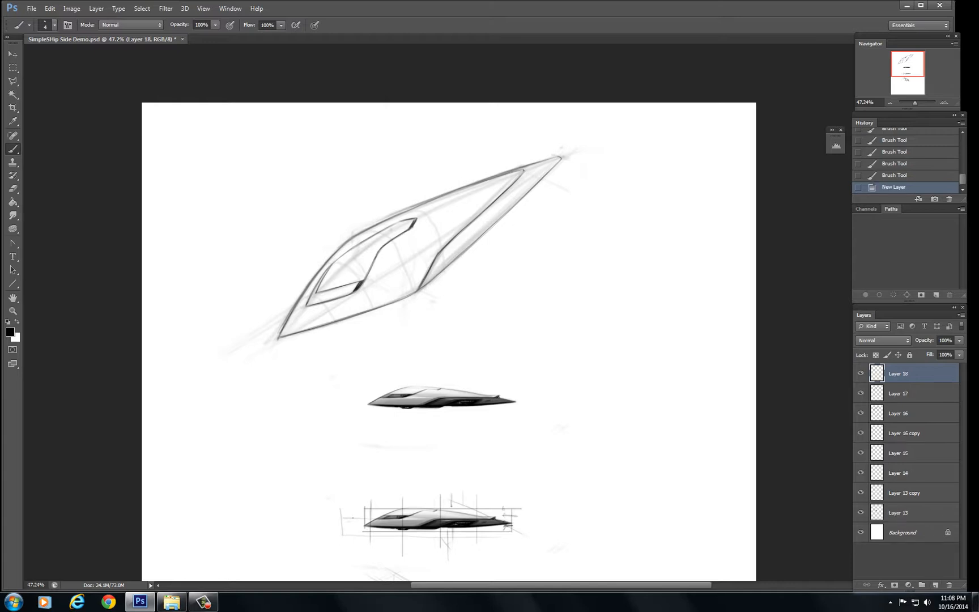
key(.)
key(])
mouse_move(221, 351)
mouse_down()
mouse_move(541, 181)
mouse_move(657, 155)
mouse_up()
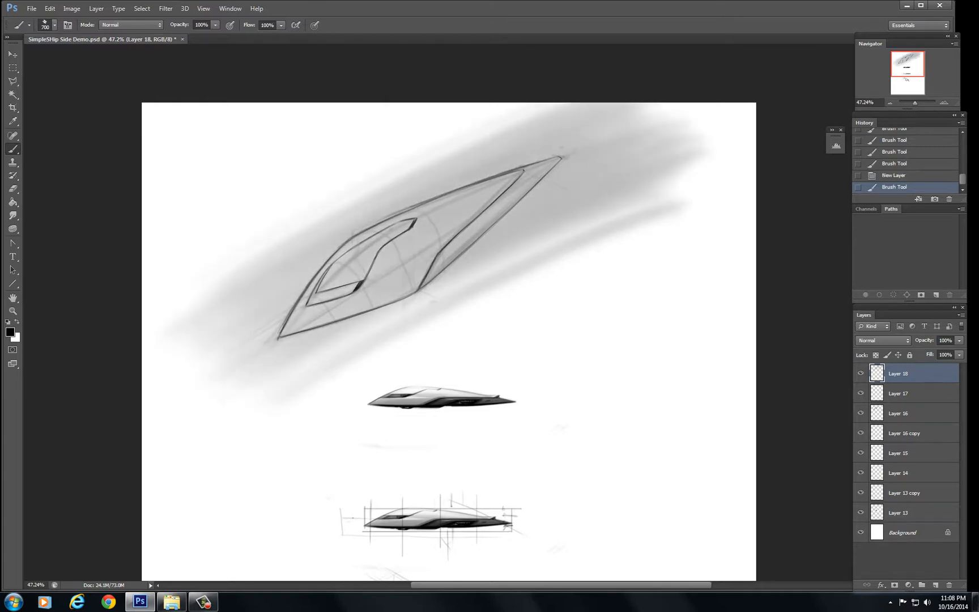
mouse_move(227, 420)
mouse_down()
mouse_move(461, 309)
mouse_move(617, 204)
mouse_up()
mouse_move(226, 442)
mouse_down()
mouse_move(699, 149)
mouse_move(493, 258)
mouse_move(538, 244)
mouse_up()
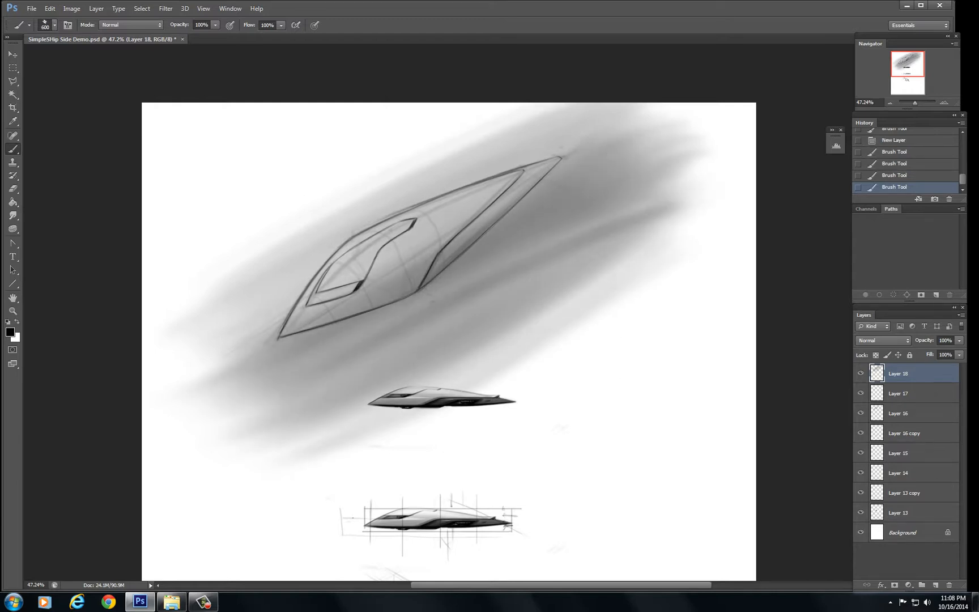
- Deepen the grey tone along the ship's far upper edge and around the nose with a 200 px brush
key(bracketleft)
key(bracketleft)
key(bracketleft)
key(bracketleft)
key(bracketleft)
key(bracketleft)
mouse_move(331, 238)
mouse_down()
mouse_move(233, 357)
mouse_move(337, 229)
mouse_move(348, 238)
mouse_move(255, 351)
mouse_move(374, 201)
mouse_move(384, 221)
mouse_move(411, 189)
mouse_move(294, 250)
mouse_move(487, 161)
mouse_move(317, 221)
mouse_move(538, 142)
mouse_move(510, 175)
mouse_move(286, 246)
mouse_move(600, 116)
mouse_up()
drag(289, 242, 258, 270)
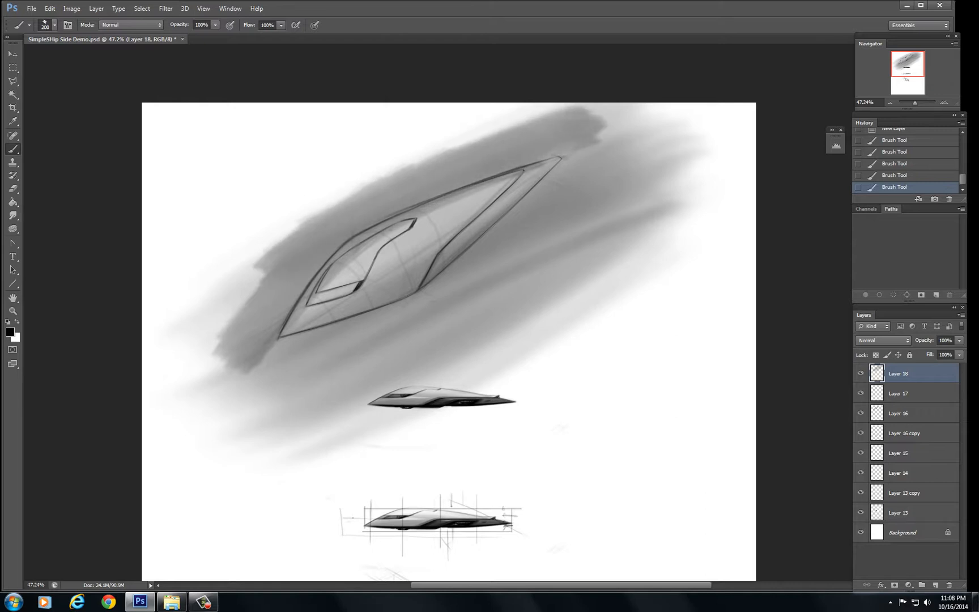
mouse_move(303, 305)
mouse_down()
mouse_move(240, 368)
mouse_move(243, 303)
mouse_up()
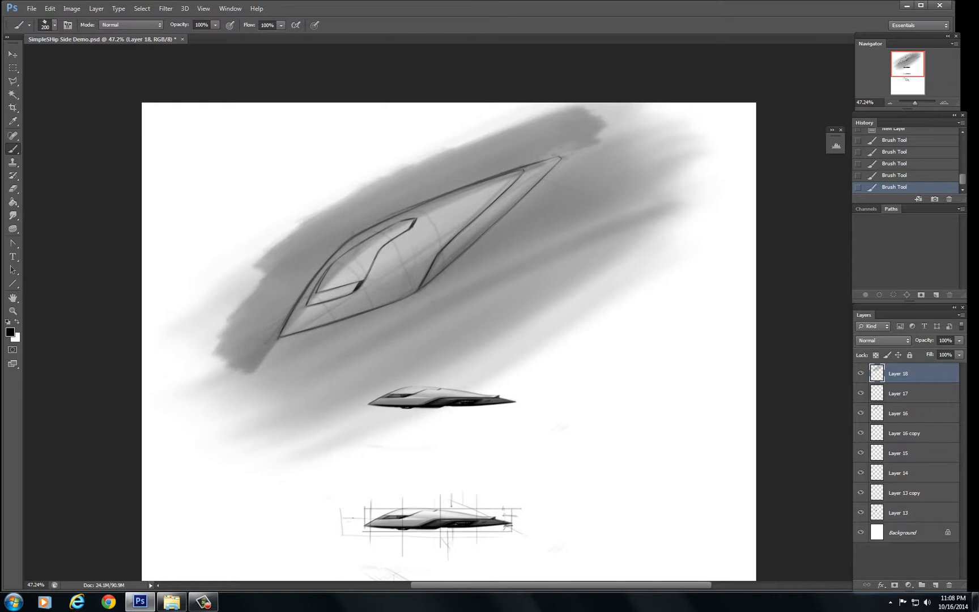
drag(416, 162, 442, 152)
- Erase the grey tone surrounding the ship to leave a rough margin around the hull
key(e)
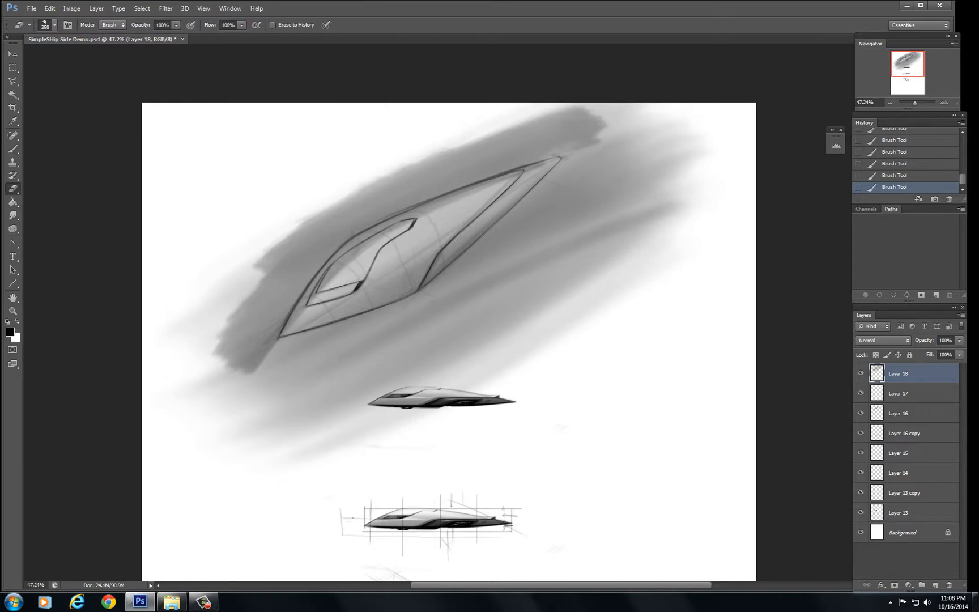
mouse_move(215, 266)
mouse_down()
mouse_move(521, 125)
mouse_move(431, 164)
mouse_move(657, 125)
mouse_move(677, 142)
mouse_move(547, 289)
mouse_move(322, 396)
mouse_move(272, 380)
mouse_move(227, 380)
mouse_move(204, 329)
mouse_move(255, 255)
mouse_up()
key([)
key([)
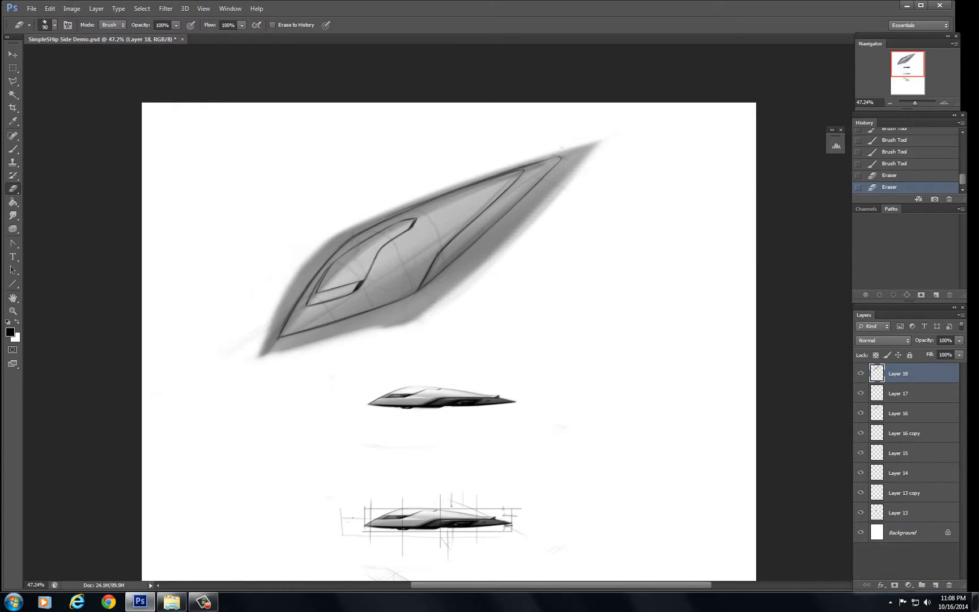
- Erase the overflowing tone below the near lower edge and along the near rear edge up to the tail
mouse_move(368, 340)
mouse_down()
mouse_move(267, 354)
mouse_move(413, 317)
mouse_move(297, 334)
mouse_up()
mouse_move(397, 313)
mouse_down()
mouse_move(436, 303)
mouse_move(351, 317)
mouse_move(475, 280)
mouse_move(489, 265)
mouse_up()
key(bracketright)
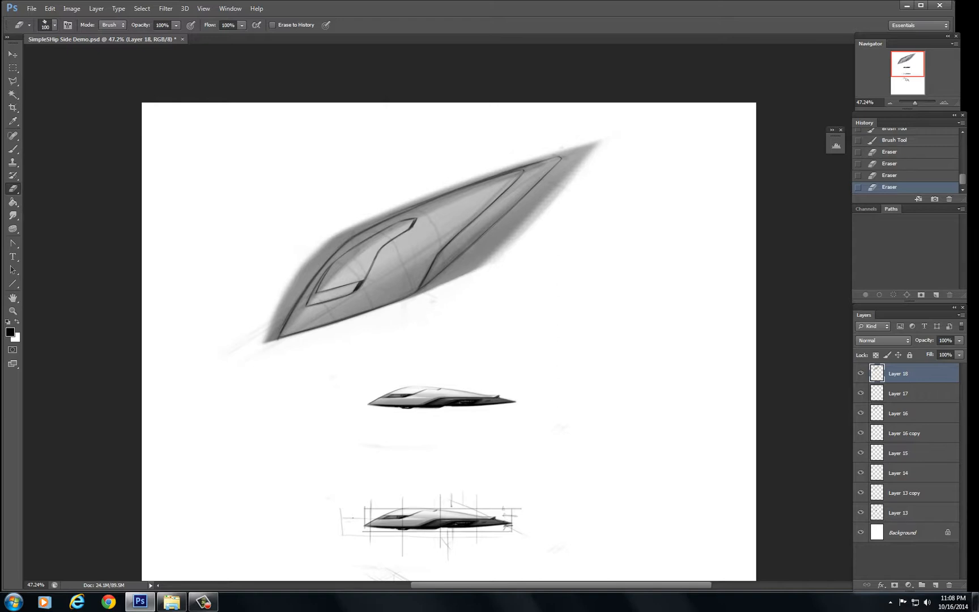
mouse_move(526, 232)
mouse_down()
mouse_move(499, 266)
mouse_move(447, 283)
mouse_move(589, 153)
mouse_move(473, 267)
mouse_move(450, 286)
mouse_move(482, 257)
mouse_move(425, 295)
mouse_move(513, 221)
mouse_move(499, 223)
mouse_up()
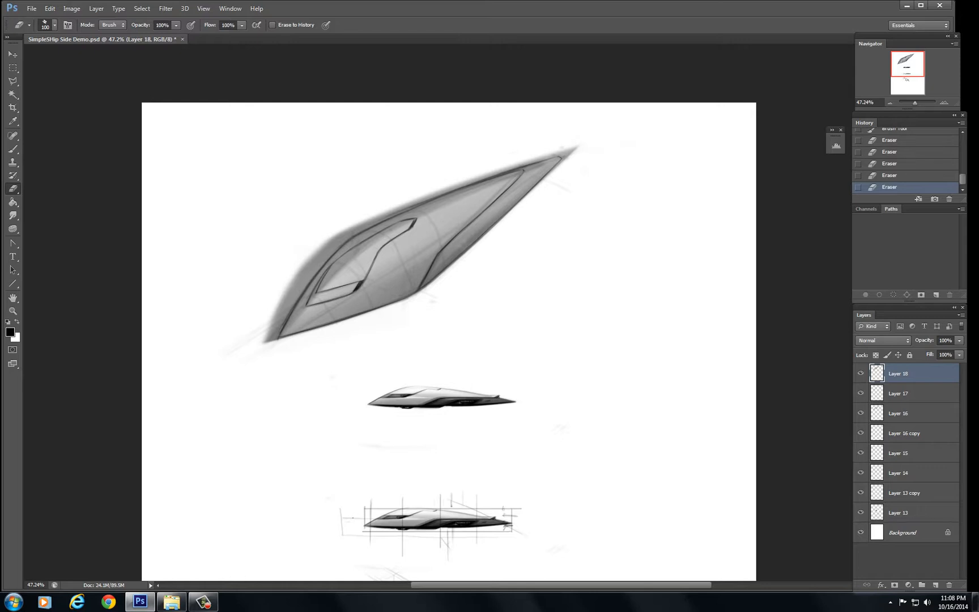
- Erase the overflowing tone beyond the far upper edge, from the tail tip forward towards the nose
drag(468, 173, 569, 142)
drag(394, 199, 569, 142)
drag(388, 201, 464, 174)
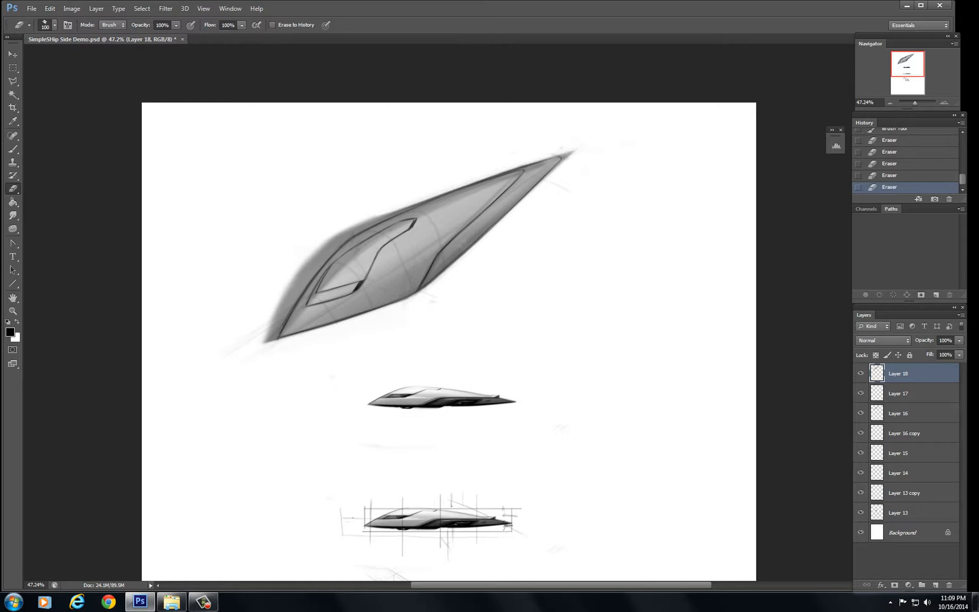
drag(308, 245, 399, 198)
drag(256, 335, 314, 240)
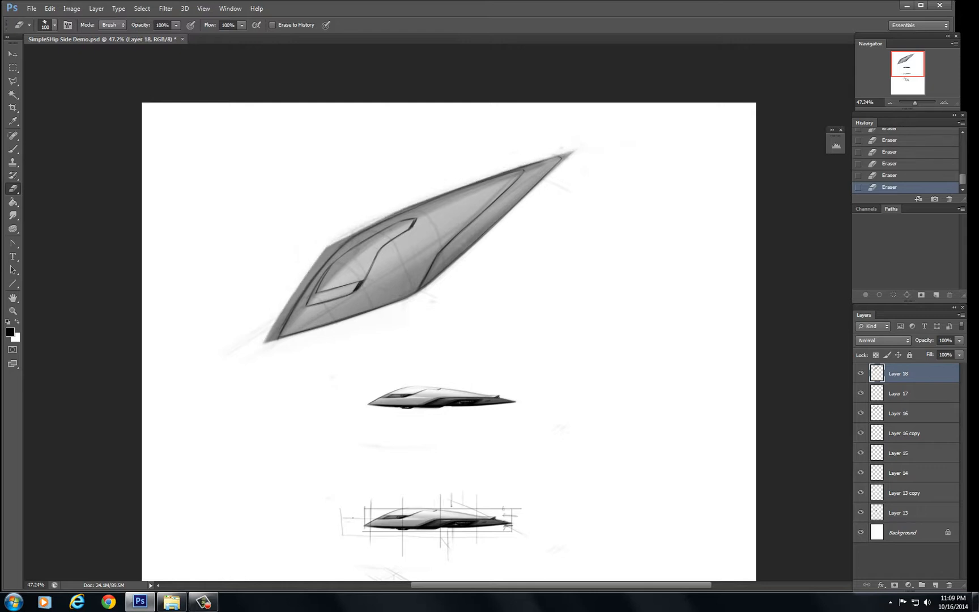
- Trim the tone flush with the curved far front edge, the far upper edge and the tail tip
drag(278, 299, 306, 258)
drag(255, 337, 325, 238)
drag(267, 334, 345, 227)
drag(318, 270, 349, 235)
drag(303, 286, 332, 251)
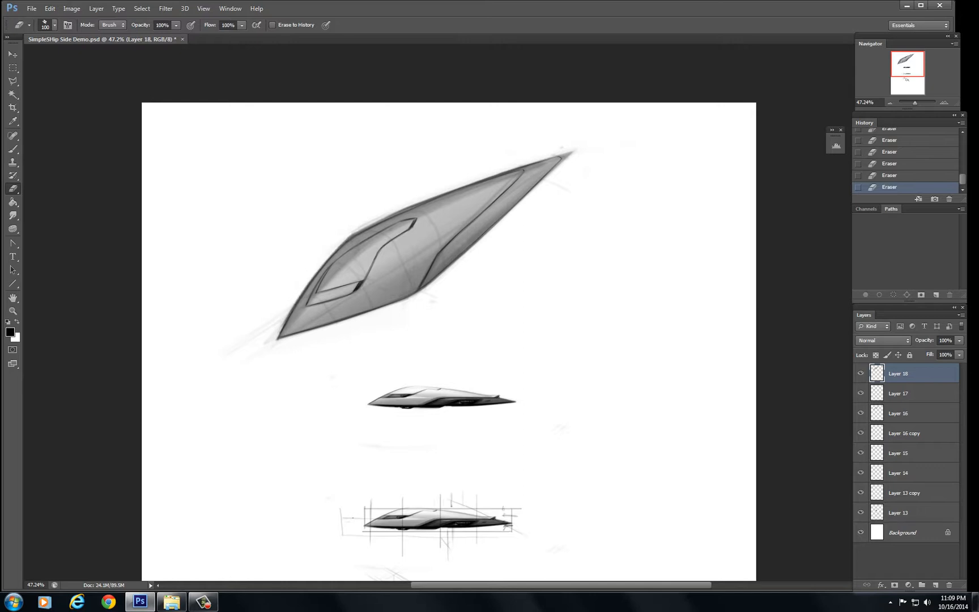
drag(281, 327, 297, 299)
drag(340, 246, 445, 193)
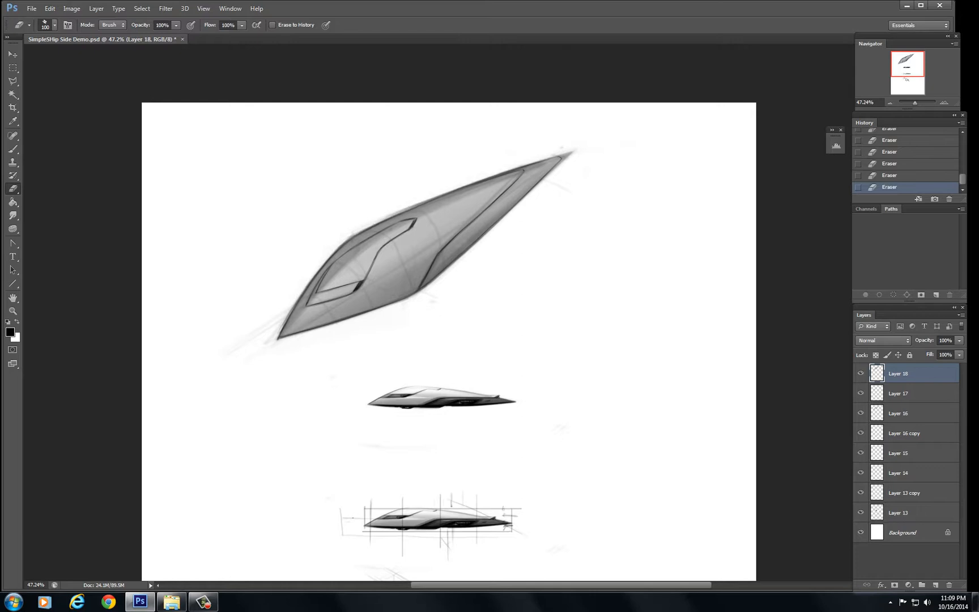
drag(570, 152, 558, 158)
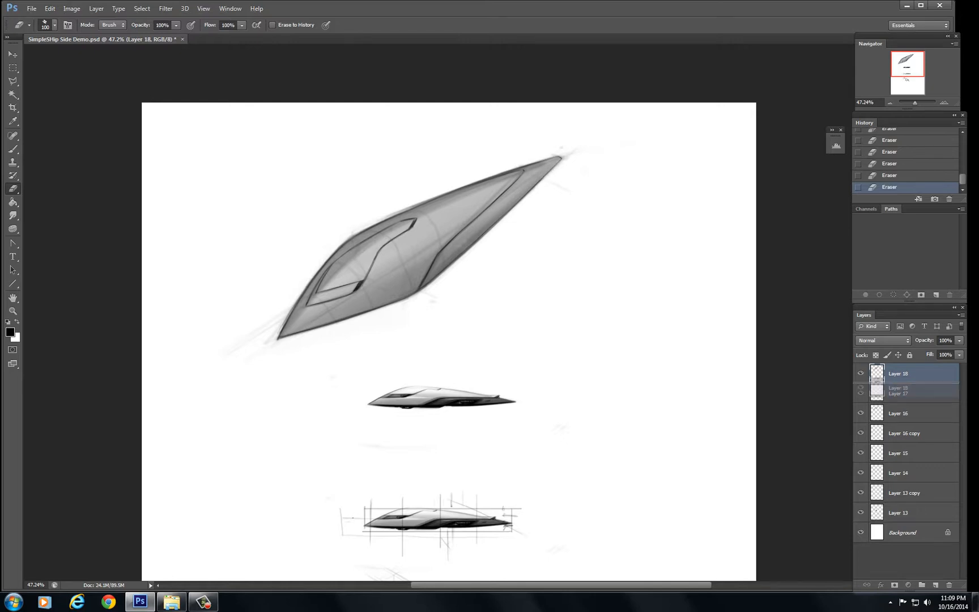
- Duplicate the tone layer beneath the original and erase the copy over the main hull ahead of the rear panel
key(ctrl+j)
key(ctrl+bracketleft)
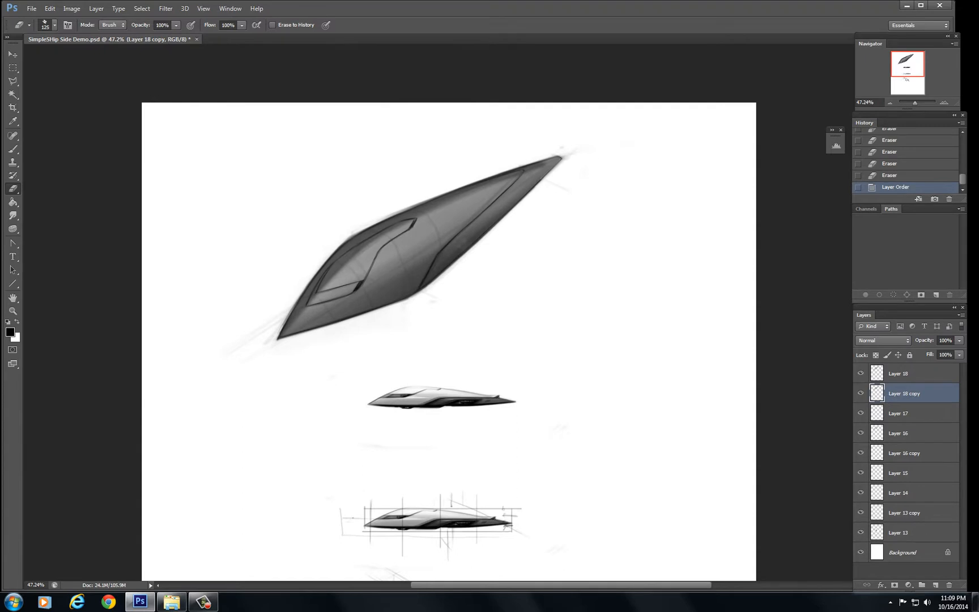
mouse_move(399, 282)
mouse_down()
mouse_move(418, 255)
mouse_move(381, 294)
mouse_move(461, 201)
mouse_move(487, 187)
mouse_move(443, 243)
mouse_move(511, 179)
mouse_up()
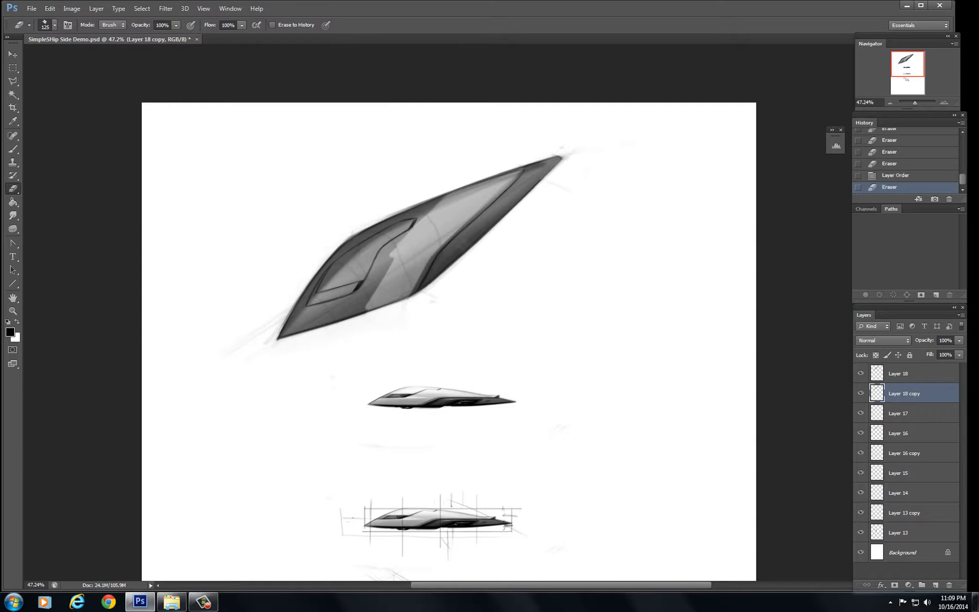
mouse_move(375, 306)
mouse_down()
mouse_move(363, 305)
mouse_move(390, 254)
mouse_move(380, 241)
mouse_move(357, 258)
mouse_move(426, 211)
mouse_move(354, 242)
mouse_move(331, 273)
mouse_move(367, 270)
mouse_move(339, 283)
mouse_move(352, 304)
mouse_move(344, 317)
mouse_up()
- Erase the copied tone around the nose, canopy and window frame edges with a 45 px eraser
key([)
key([)
key([)
key([)
key([)
key([)
key([)
key([)
key([)
key([)
key(])
mouse_move(279, 338)
mouse_down()
mouse_move(355, 295)
mouse_move(294, 312)
mouse_up()
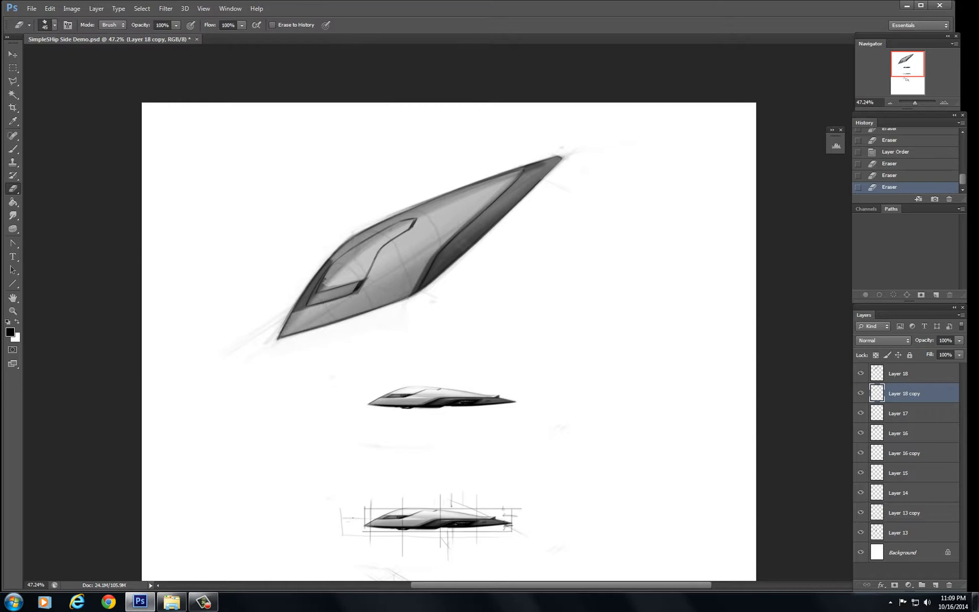
drag(351, 296, 366, 281)
drag(294, 311, 328, 261)
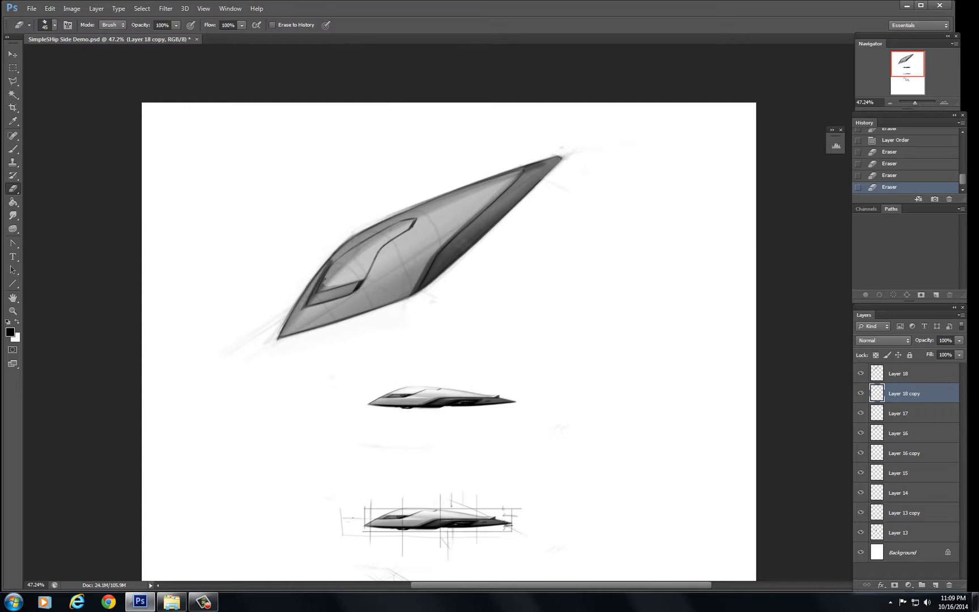
drag(307, 300, 332, 260)
- Clean the copied tone along the window frame's inner and lower edges with a 10 px eraser
key(bracketleft)
key(ctrl+1)
drag(397, 283, 476, 354)
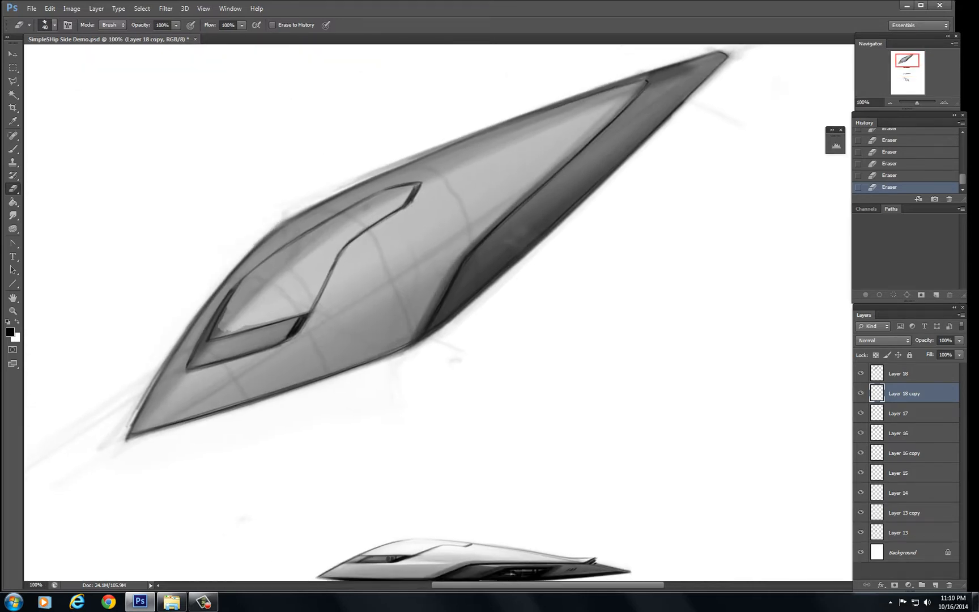
drag(225, 309, 215, 334)
drag(215, 336, 309, 311)
drag(186, 372, 281, 345)
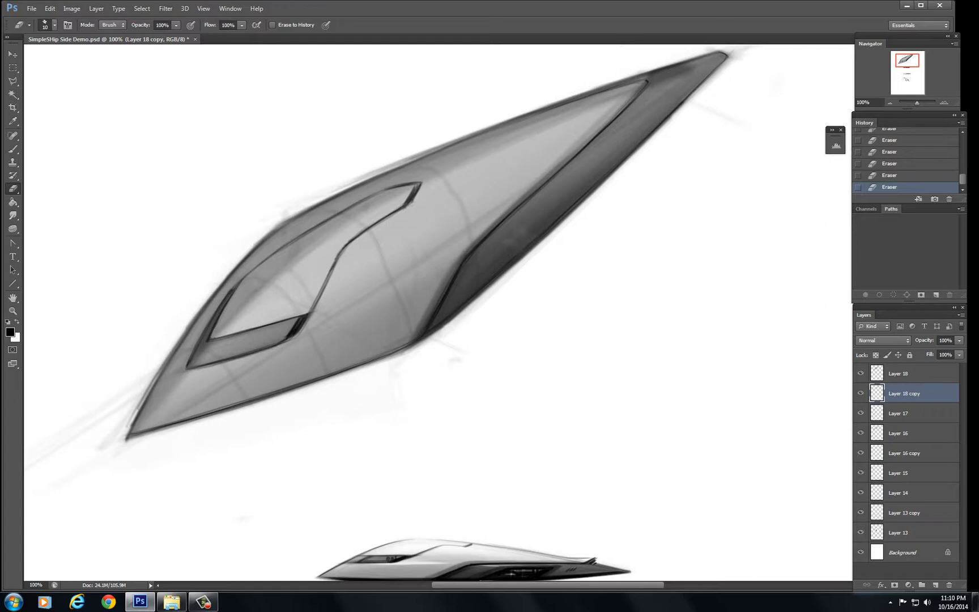
- Duplicate the darkened panel layer beneath the top tone layer and erase its edges along the rear panel line and window frame
key(ctrl+minus)
key(ctrl+minus)
key(ctrl+minus)
key(ctrl+plus)
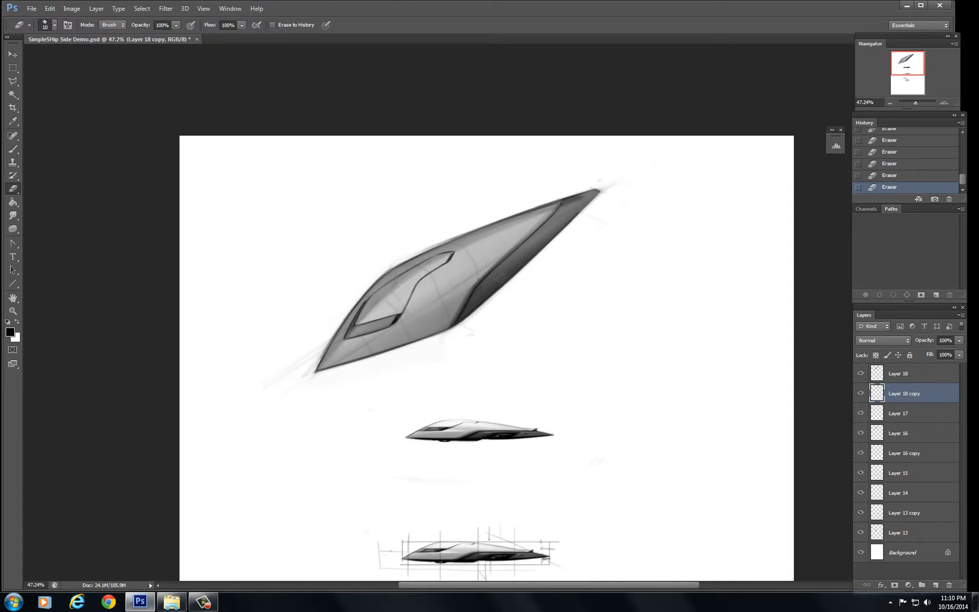
key(ctrl+j)
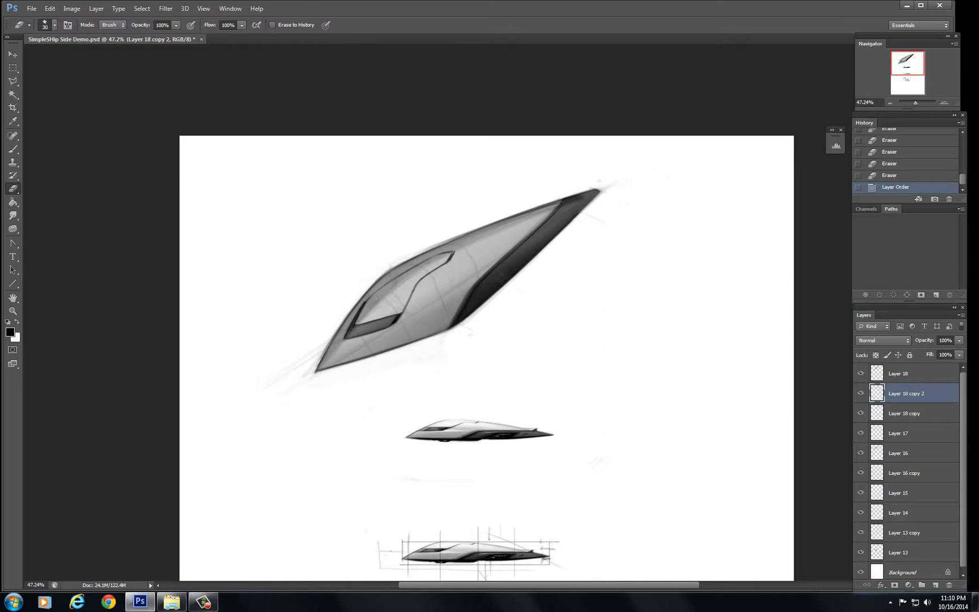
drag(451, 327, 469, 291)
drag(480, 279, 552, 214)
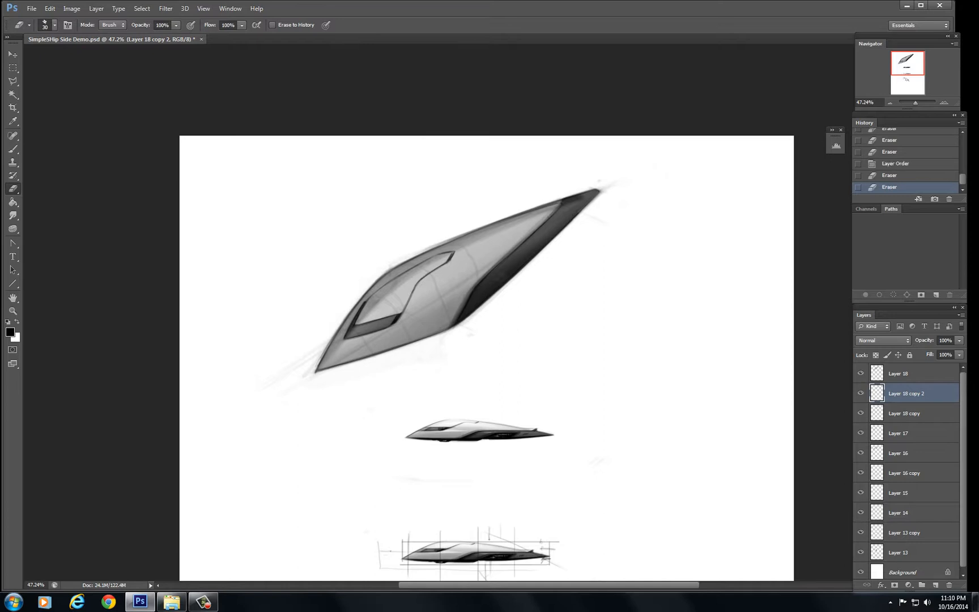
key(bracketleft)
drag(346, 337, 355, 327)
- Compare the ship with and without the duplicated tone layers by toggling their visibility
key(bracketright)
click(860, 392)
click(860, 393)
click(861, 412)
click(860, 412)
click(861, 392)
click(860, 393)
- Add a new layer above the duplicated tone layers and paint dark detail lines in the rear side panel with a 9 px brush
click(935, 584)
key(b)
key(bracketleft)
key(bracketleft)
key(bracketleft)
key(bracketleft)
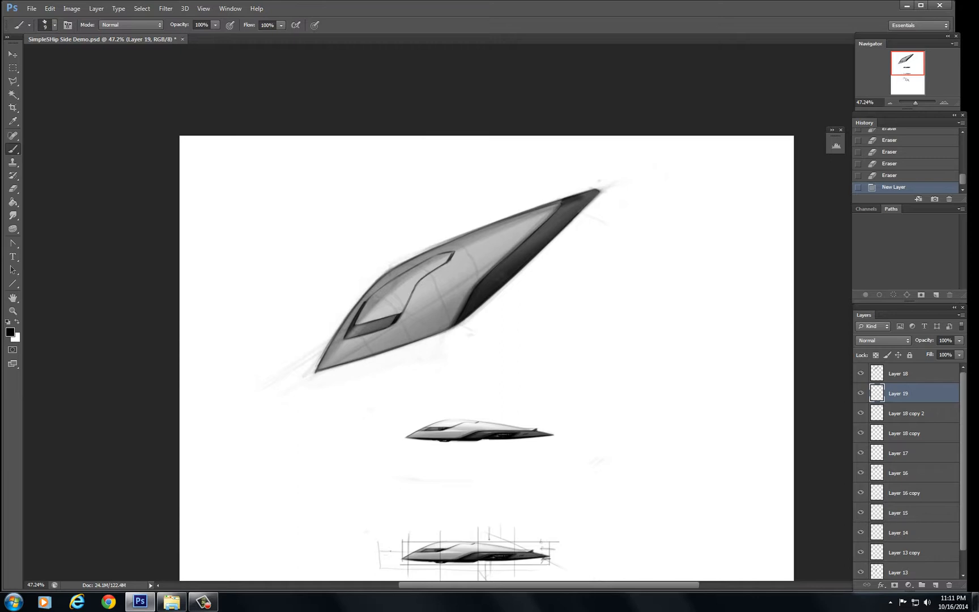
drag(498, 274, 491, 294)
drag(493, 288, 485, 303)
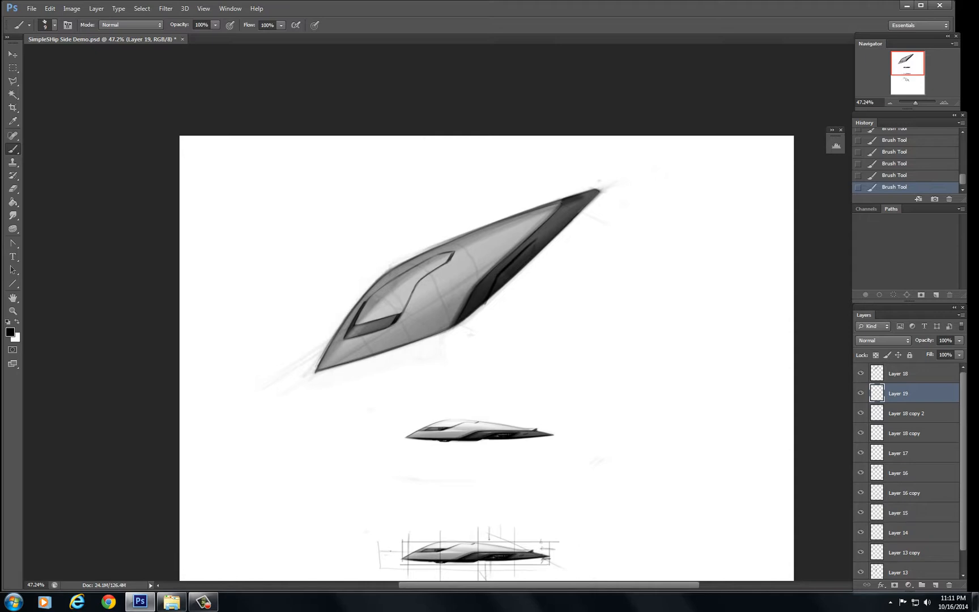
- Fill the rear side panel's recess with black using a 15 px brush and paint thin white detail highlights inside it
drag(536, 240, 515, 269)
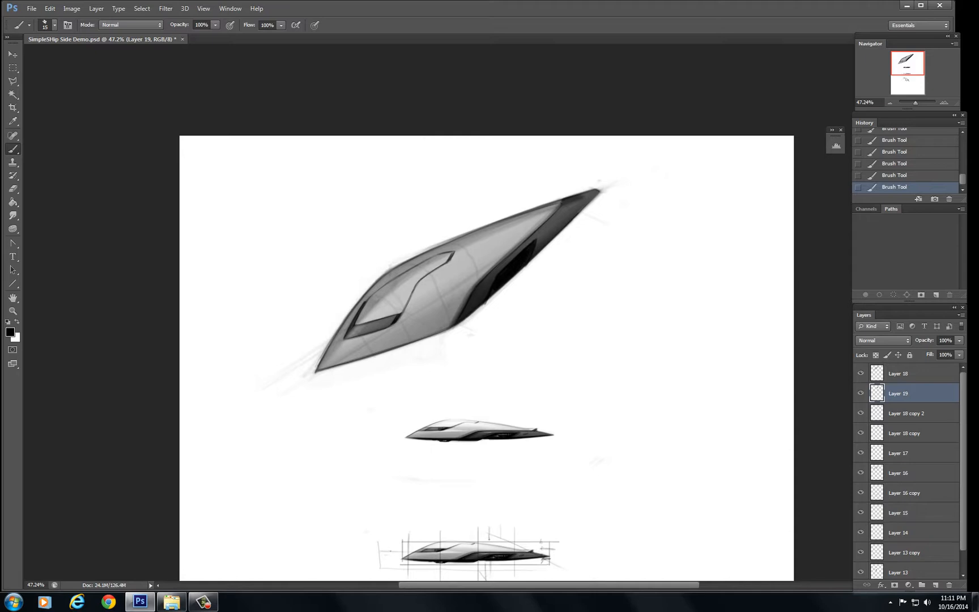
key(x)
scroll(487, 312, up, 5)
scroll(487, 312, down, 3)
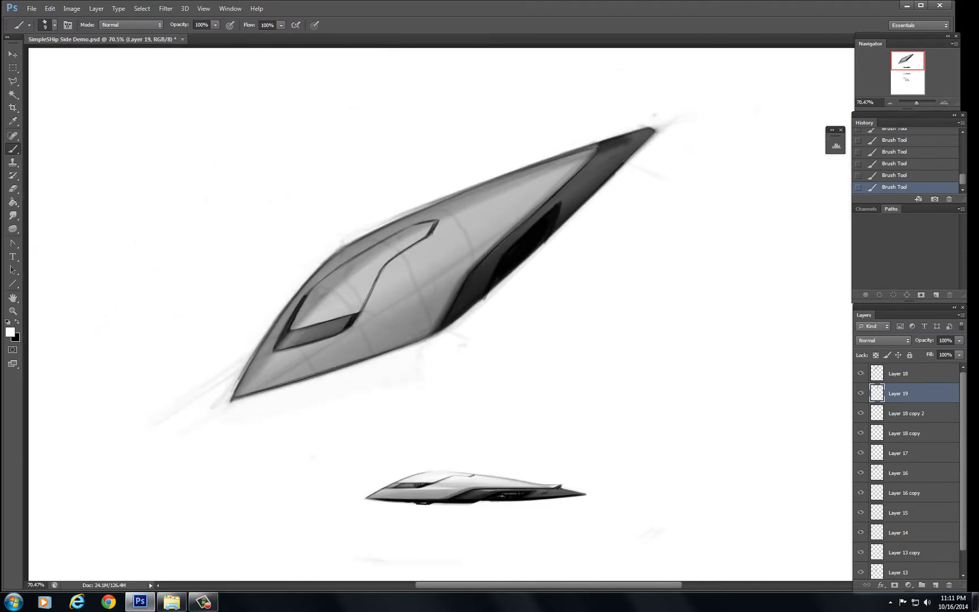
scroll(484, 310, up, 4)
scroll(484, 310, down, 2)
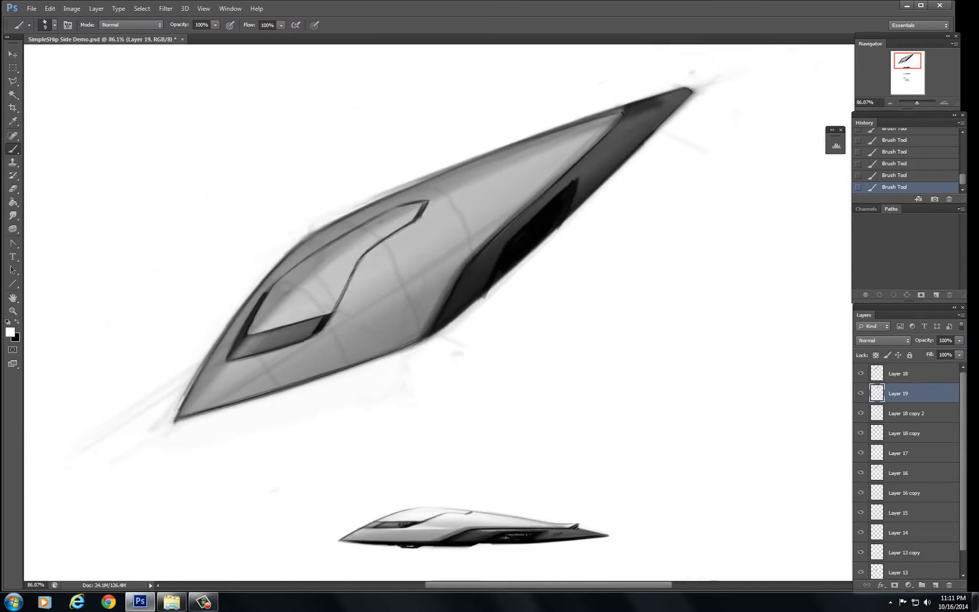
drag(484, 310, 452, 258)
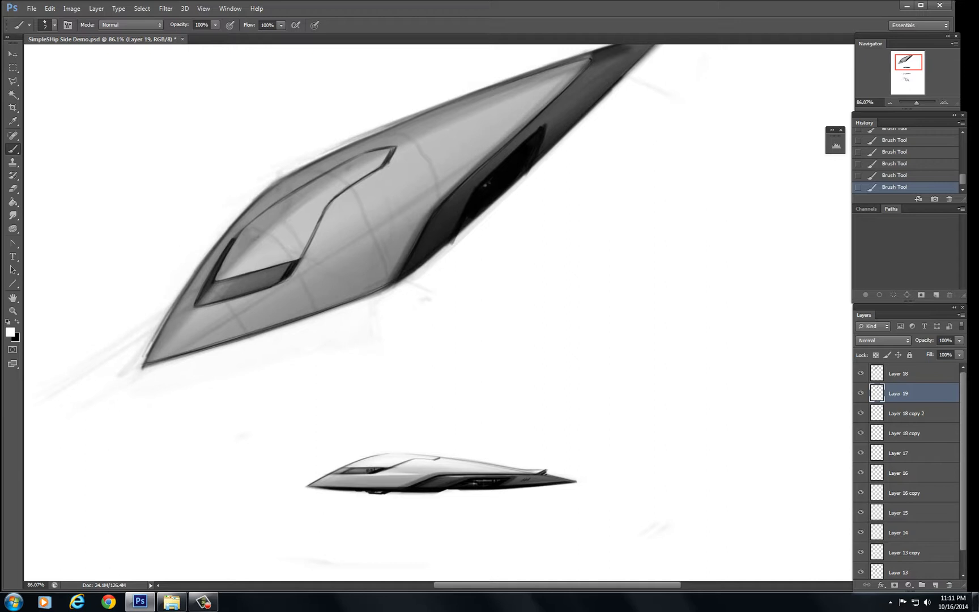
drag(486, 184, 512, 161)
key(bracketleft)
key(bracketright)
key(bracketright)
drag(491, 184, 528, 147)
- Clean the edges of the recess detail with a 15 px eraser and the panel's lower edge with a 30 px eraser
key(e)
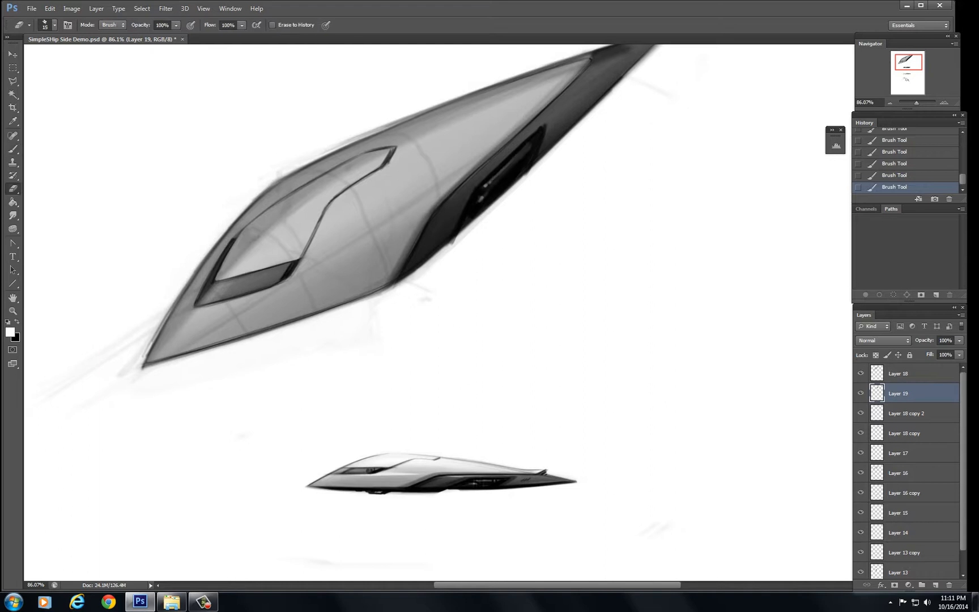
drag(521, 142, 543, 126)
drag(539, 148, 526, 174)
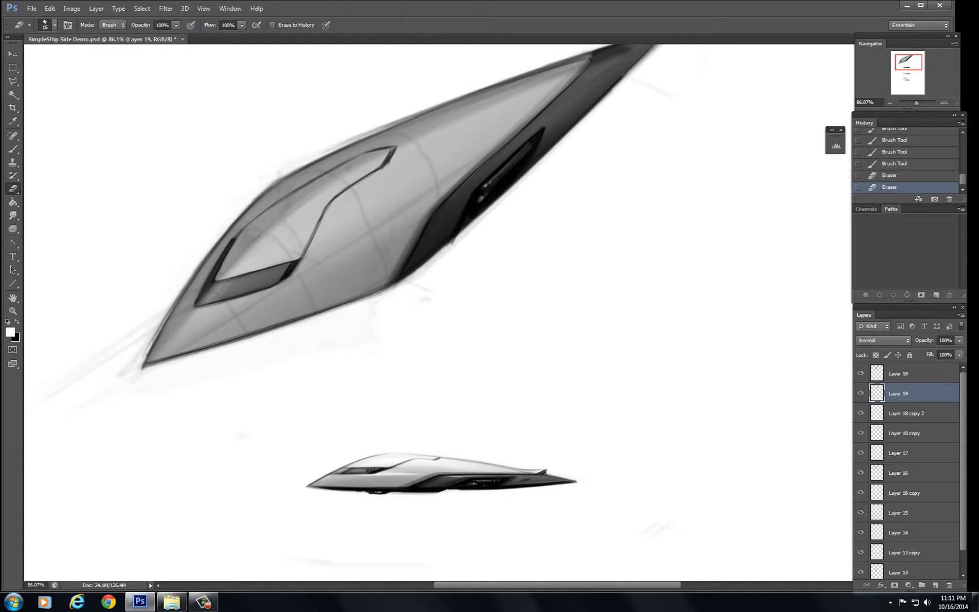
drag(469, 196, 466, 204)
key(bracketright)
drag(456, 237, 400, 301)
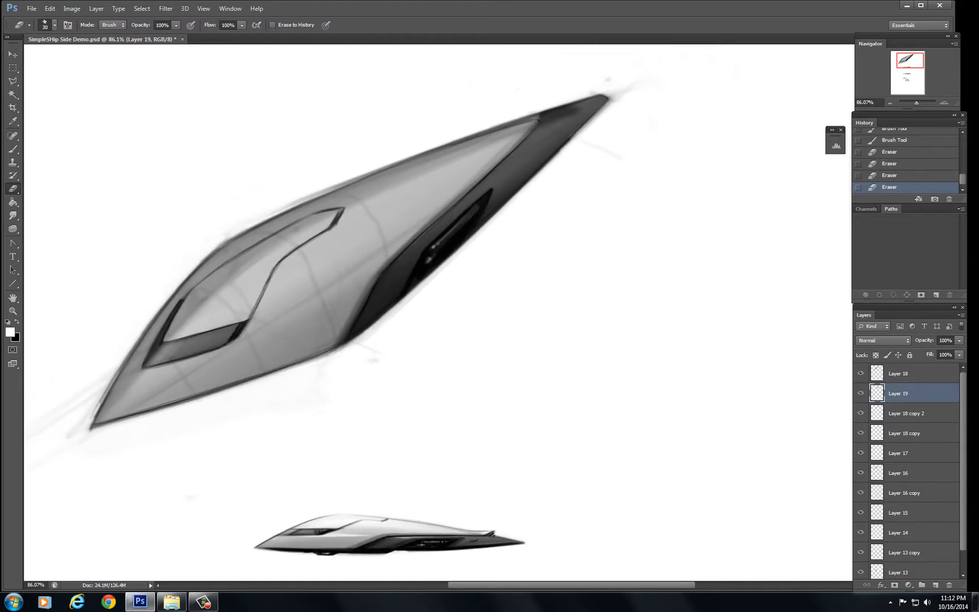
- Add a new layer, brush a dark 45 px stroke across the rear panel, and erase its spill below the hull at 30 px
click(935, 584)
key(b)
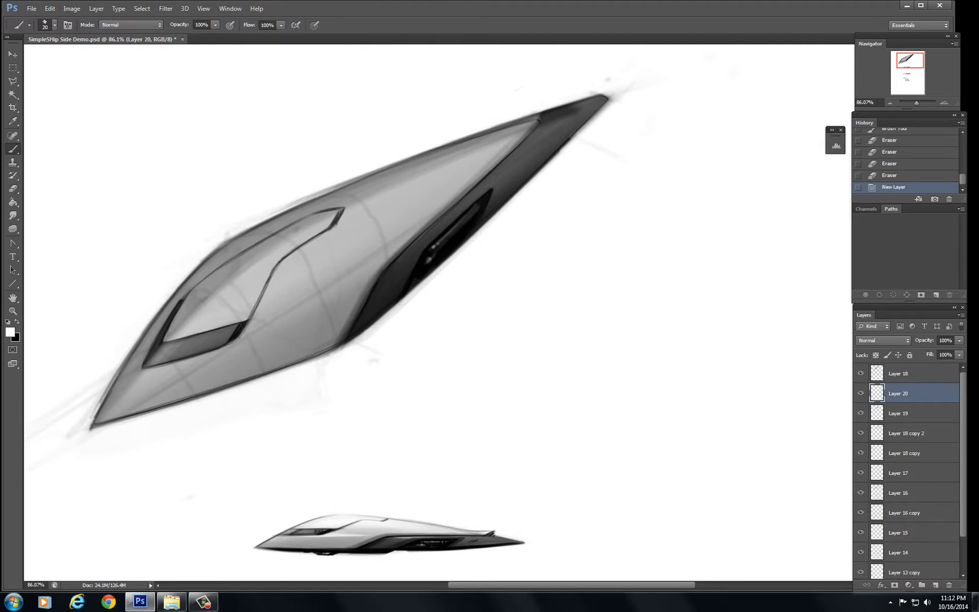
key(x)
drag(496, 180, 481, 239)
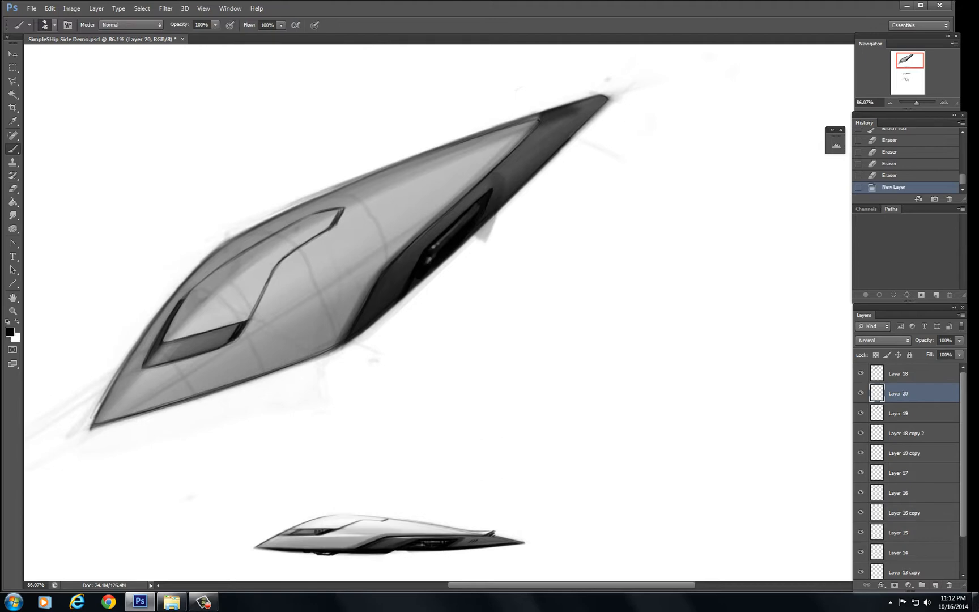
key(e)
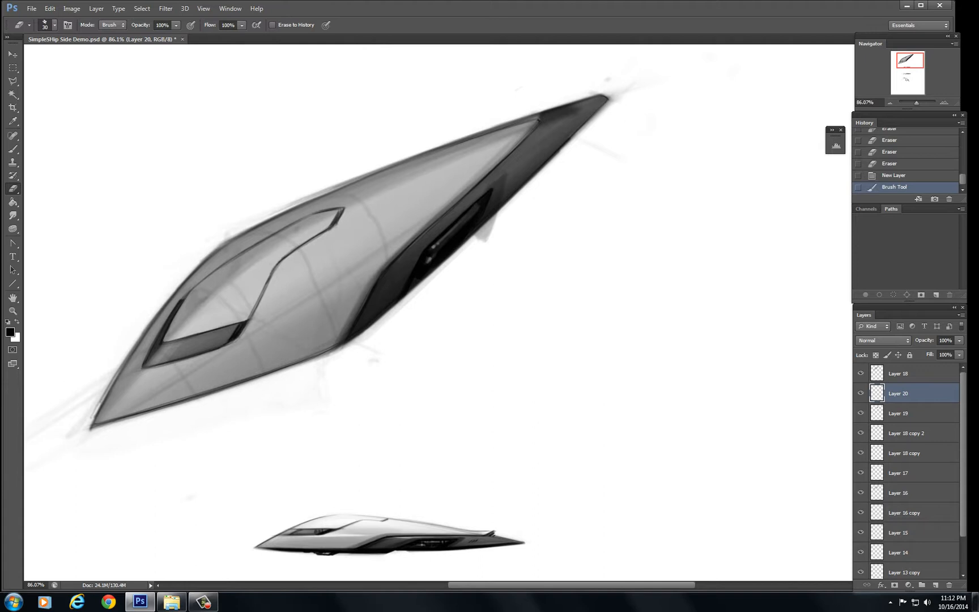
drag(494, 215, 482, 236)
mouse_move(483, 229)
mouse_down()
mouse_move(480, 237)
mouse_move(480, 226)
mouse_up()
- Add another new layer and paint soft white highlights over the hull below the window with a 200 px brush
drag(397, 255, 488, 242)
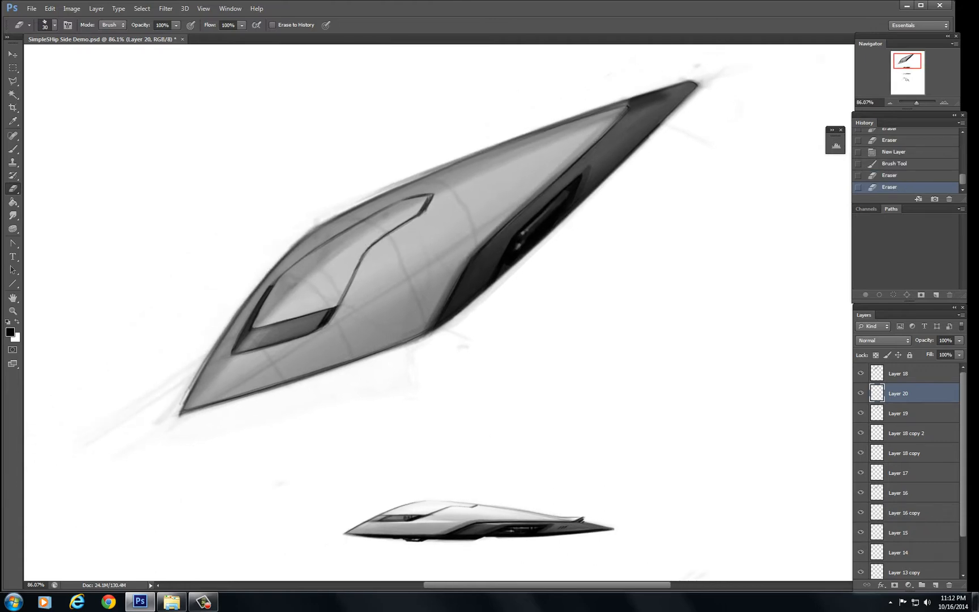
click(935, 584)
drag(439, 283, 439, 241)
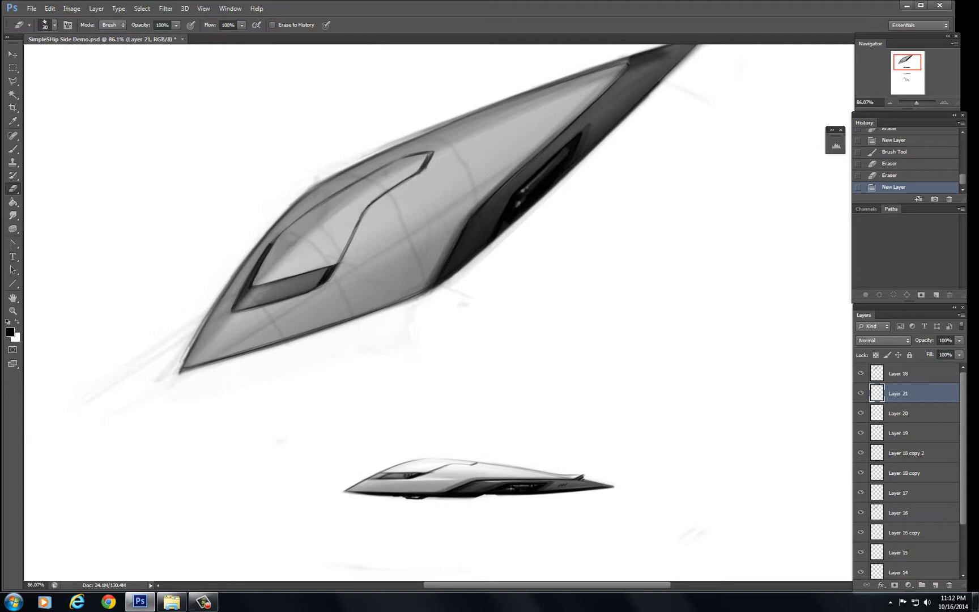
key(x)
key(b)
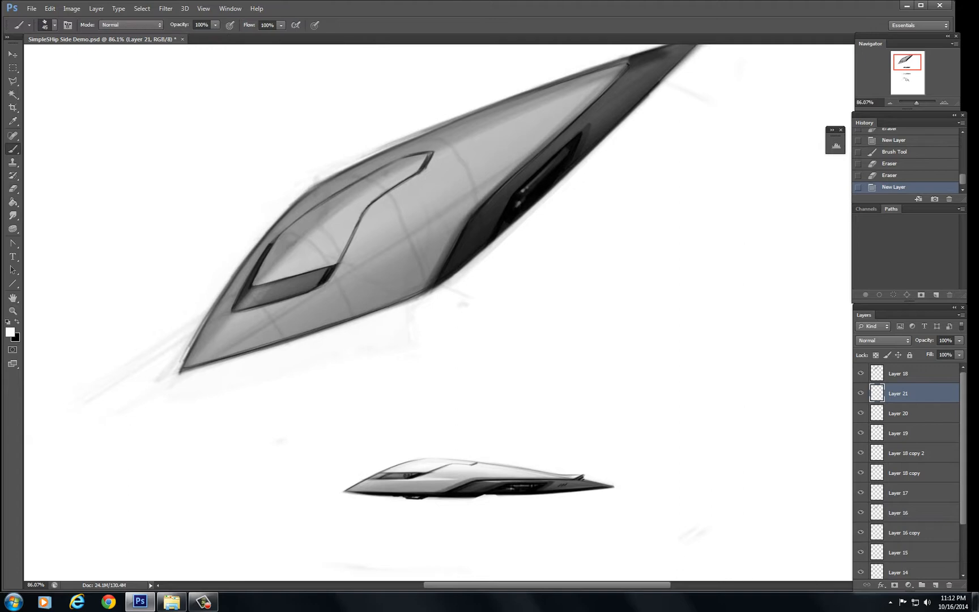
key(bracketright)
key(bracketright)
key(bracketright)
key(bracketright)
key(bracketright)
mouse_move(436, 280)
mouse_down()
mouse_move(312, 286)
mouse_move(261, 317)
mouse_up()
drag(334, 274, 272, 297)
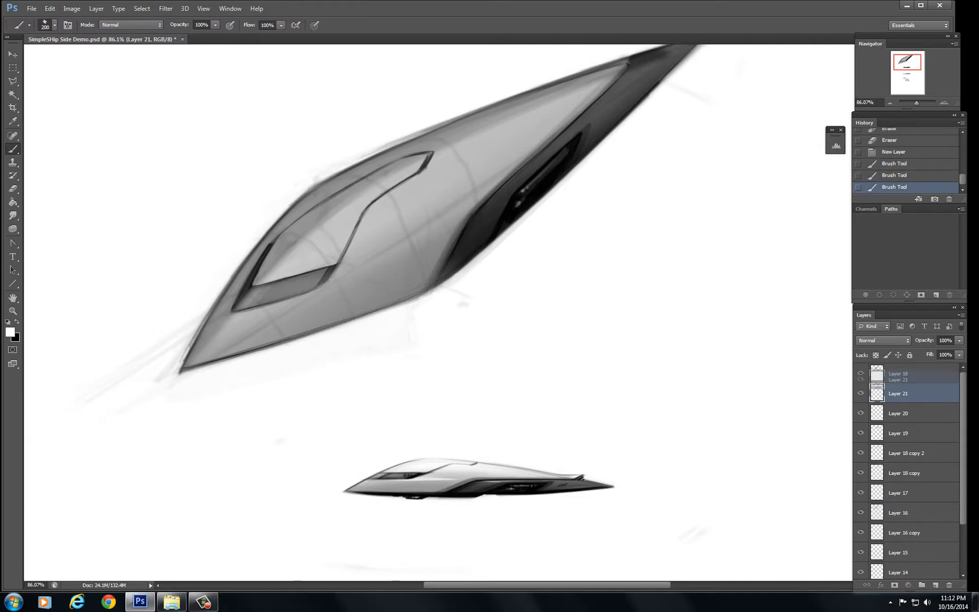
- Move the highlight layer above Layer 18 and build up the white highlight across the lower hull with the 200 px brush
key(ctrl+bracketright)
drag(380, 266, 227, 345)
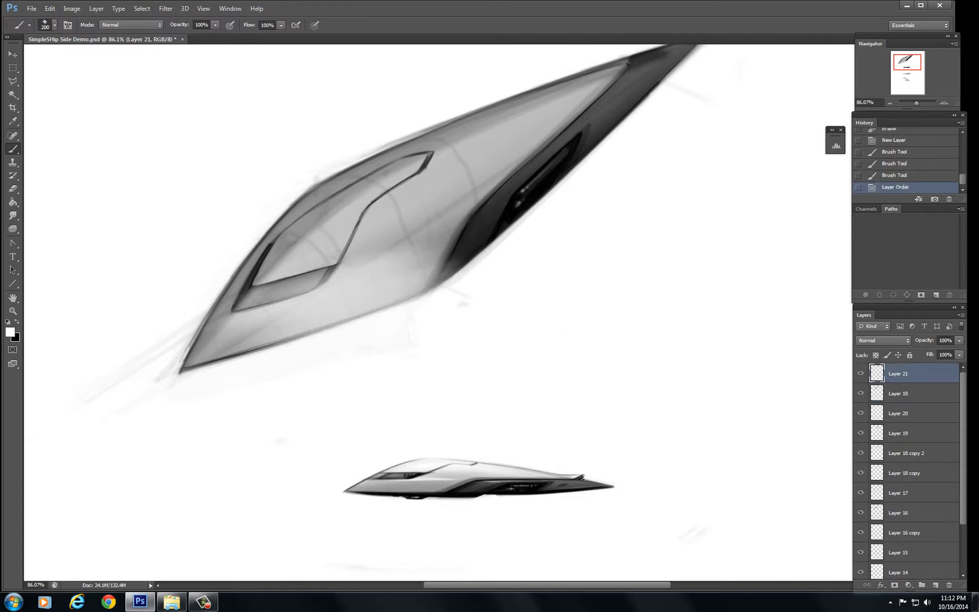
drag(470, 252, 221, 358)
drag(334, 272, 312, 286)
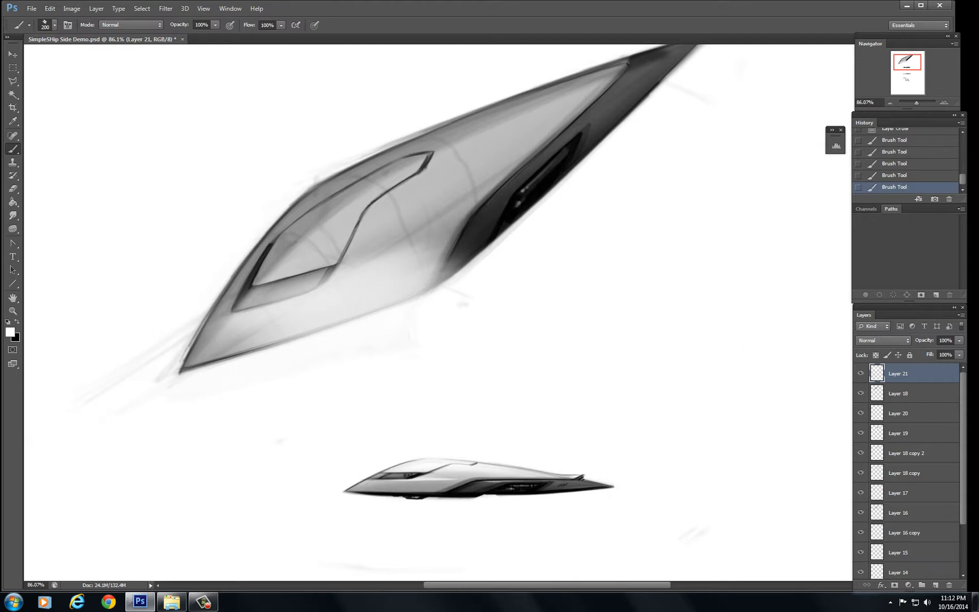
drag(476, 241, 255, 303)
drag(342, 263, 238, 310)
drag(482, 240, 441, 269)
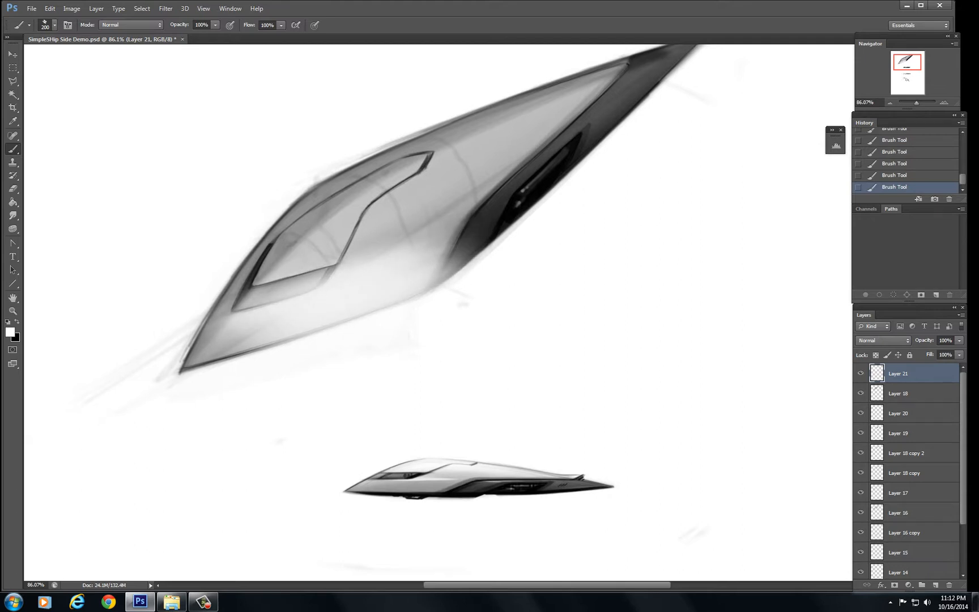
- Erase the highlight from the lower side of the hull at 30 px, leaving a crisp crease from nose to rear panel
key(e)
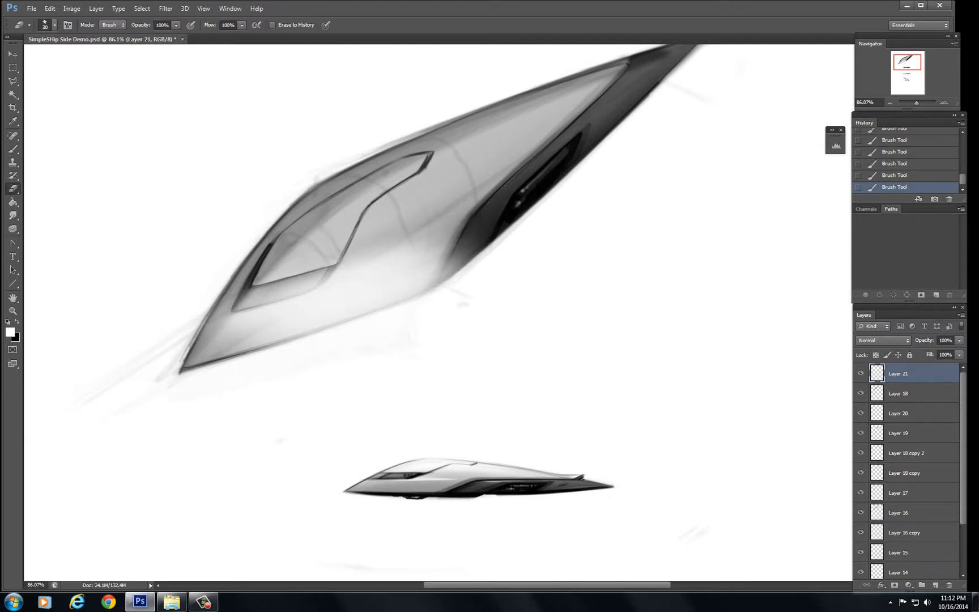
mouse_move(430, 286)
mouse_down()
mouse_move(288, 339)
mouse_move(481, 252)
mouse_move(238, 351)
mouse_move(484, 249)
mouse_move(198, 337)
mouse_move(362, 287)
mouse_up()
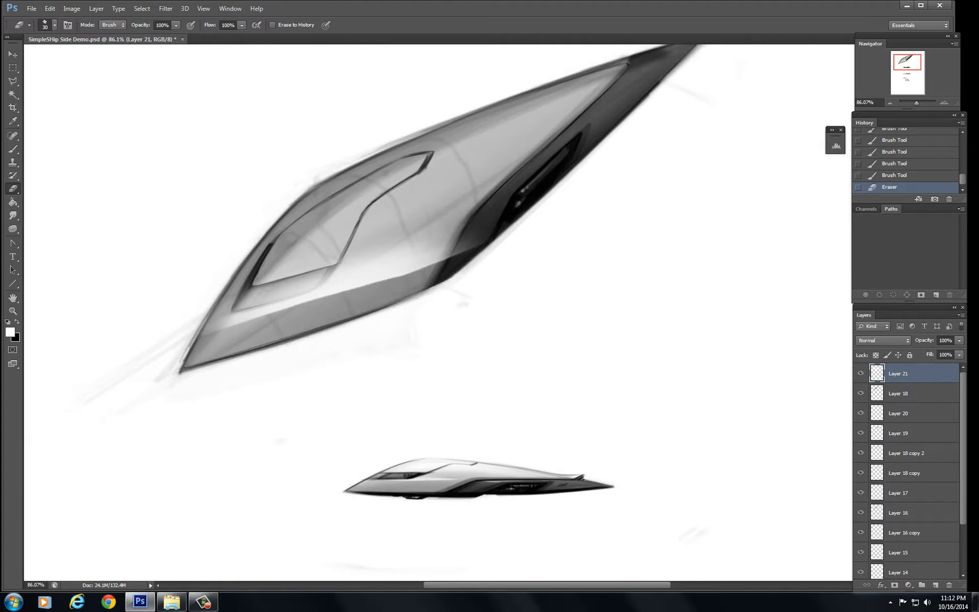
drag(301, 303, 330, 295)
drag(229, 325, 428, 265)
drag(331, 289, 481, 245)
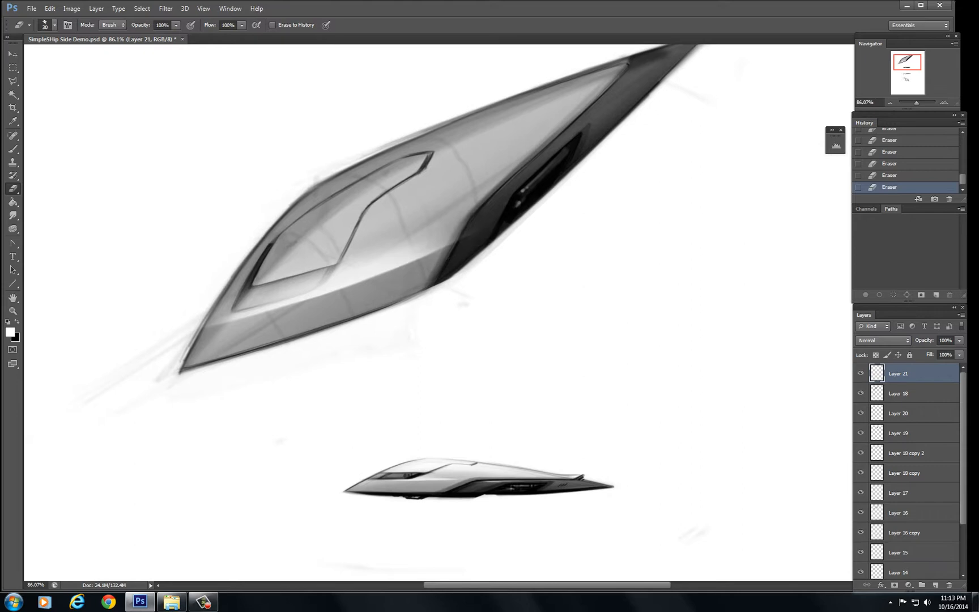
- Erase the white highlight from the dark rear corner of the window's lower frame with a 7 px eraser
key(bracketright)
key(bracketright)
key(bracketright)
key(bracketright)
key(bracketright)
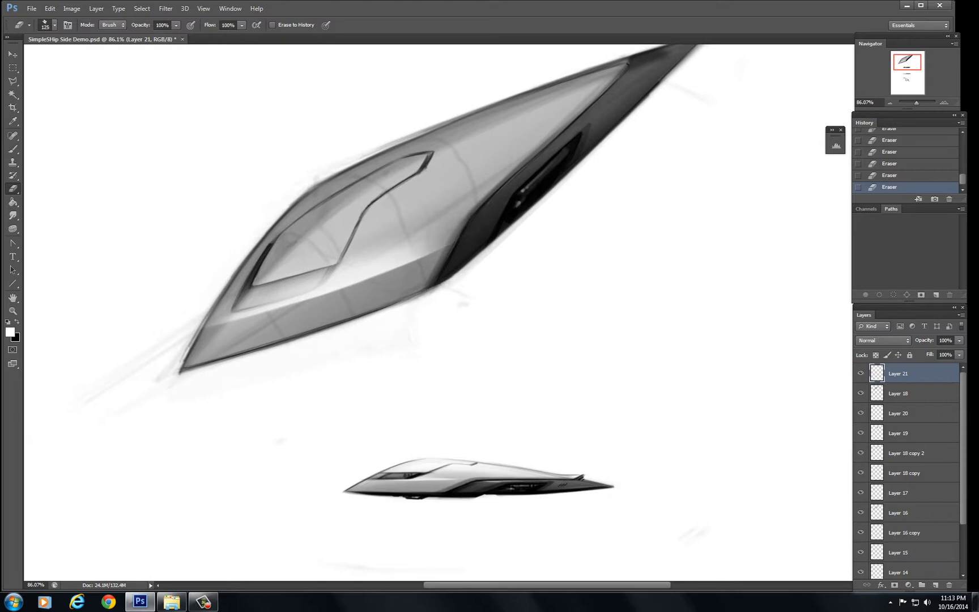
key(bracketleft)
key(bracketleft)
key(bracketleft)
drag(319, 284, 333, 267)
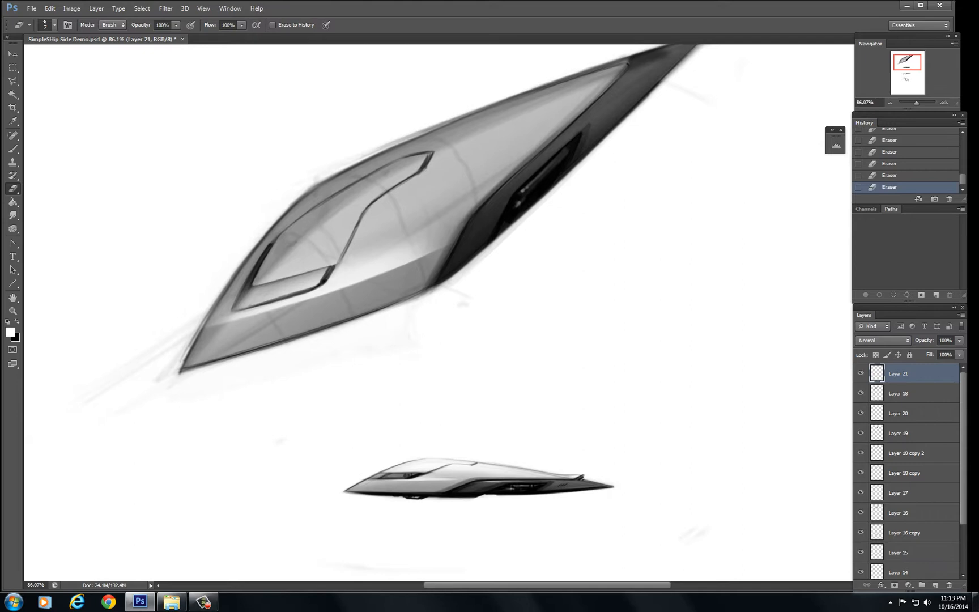
drag(322, 283, 337, 263)
mouse_move(312, 287)
mouse_down()
mouse_move(320, 282)
mouse_move(275, 280)
mouse_move(323, 270)
mouse_up()
- Clean the highlight off the window frame's front edge at 20 px and fade it near the nose with a 125 px eraser
key(])
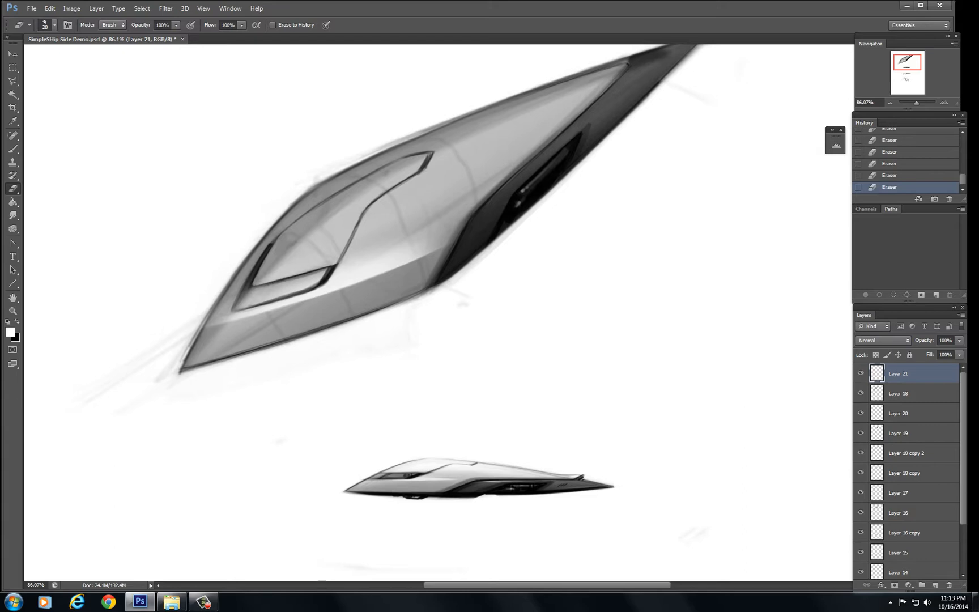
mouse_move(238, 296)
mouse_down()
mouse_move(207, 322)
mouse_move(247, 287)
mouse_up()
key(])
key(bracketright)
key(bracketright)
key(bracketright)
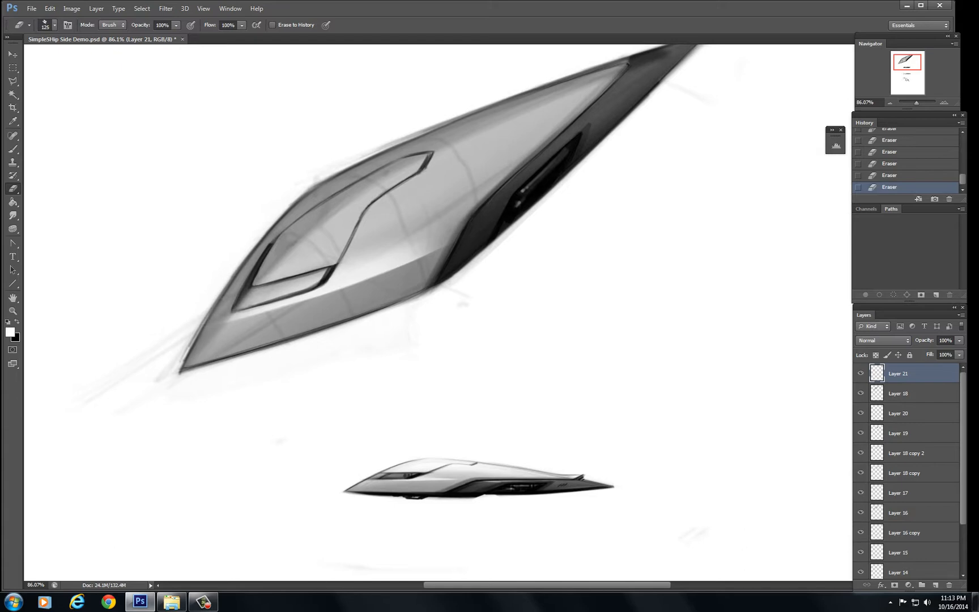
drag(249, 311, 283, 288)
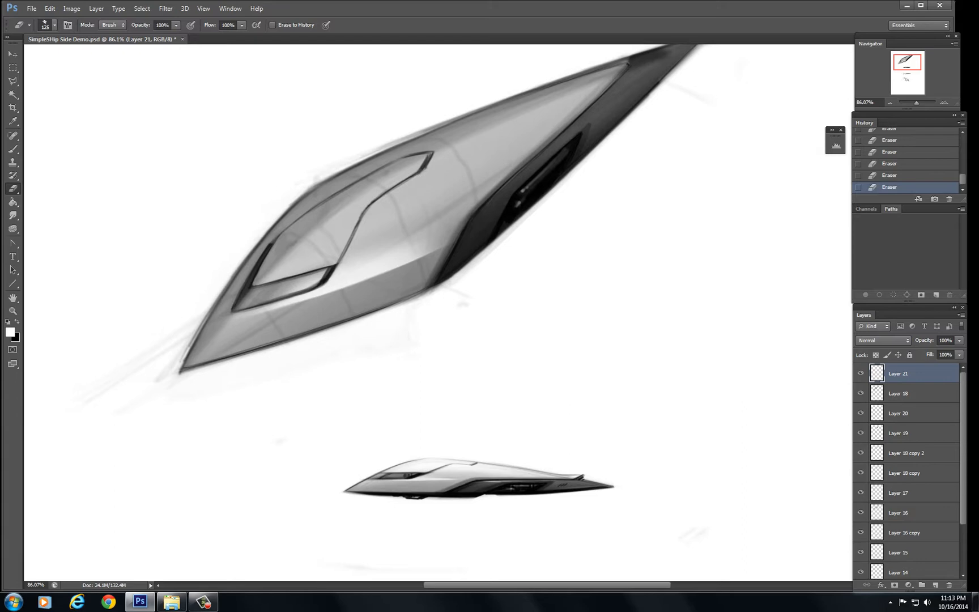
- Add a new layer and paint a broad soft white glow over the rear hull and side panel with a 400 px brush
click(935, 585)
key(b)
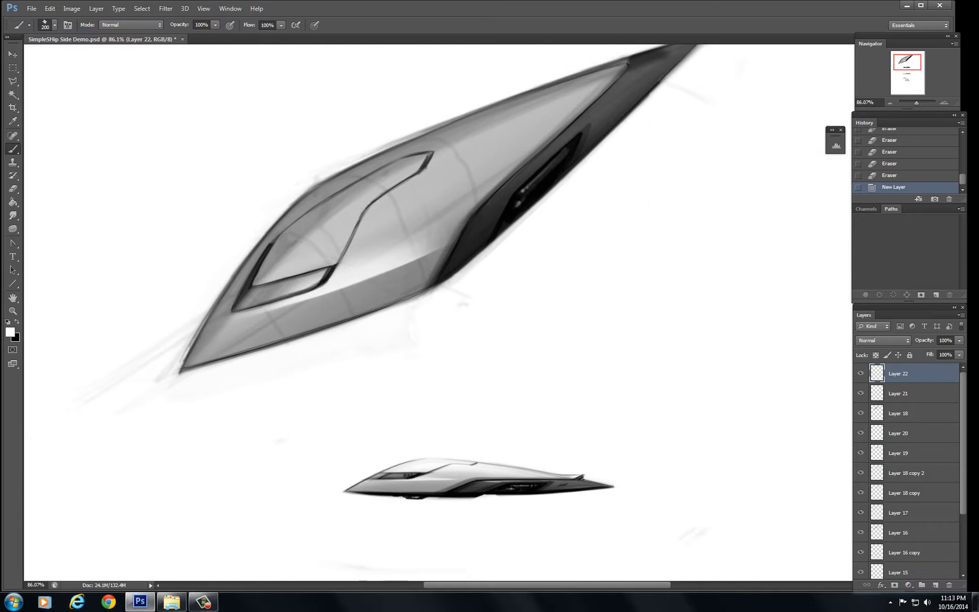
drag(438, 312, 407, 348)
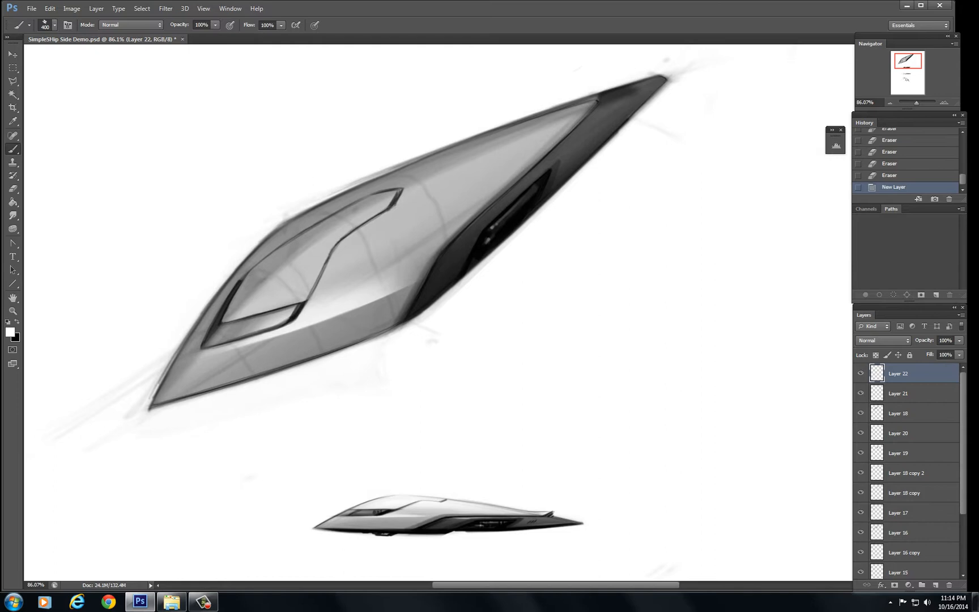
click(502, 224)
drag(439, 266, 493, 221)
click(465, 250)
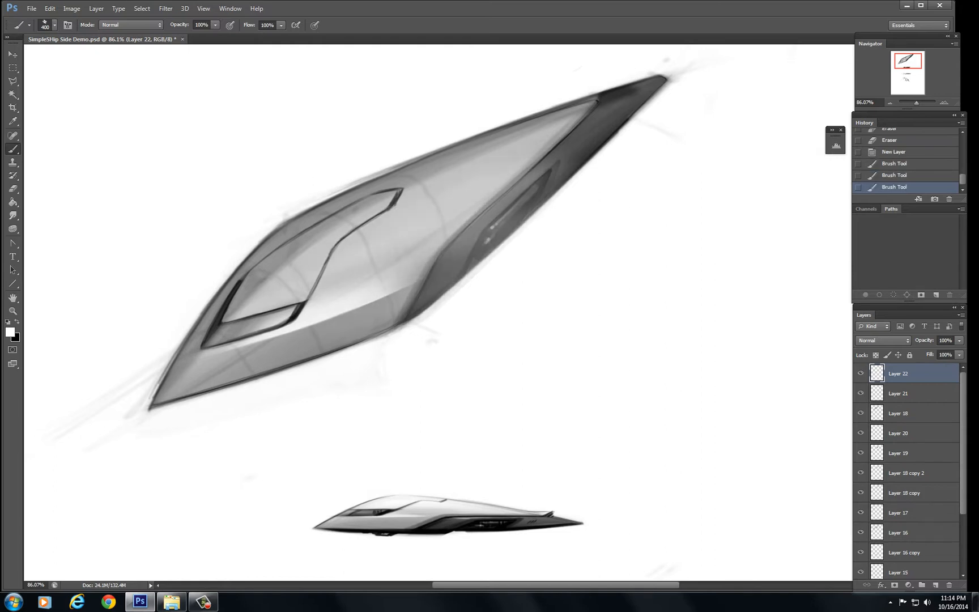
mouse_move(419, 286)
mouse_down()
mouse_move(515, 212)
mouse_move(498, 223)
mouse_up()
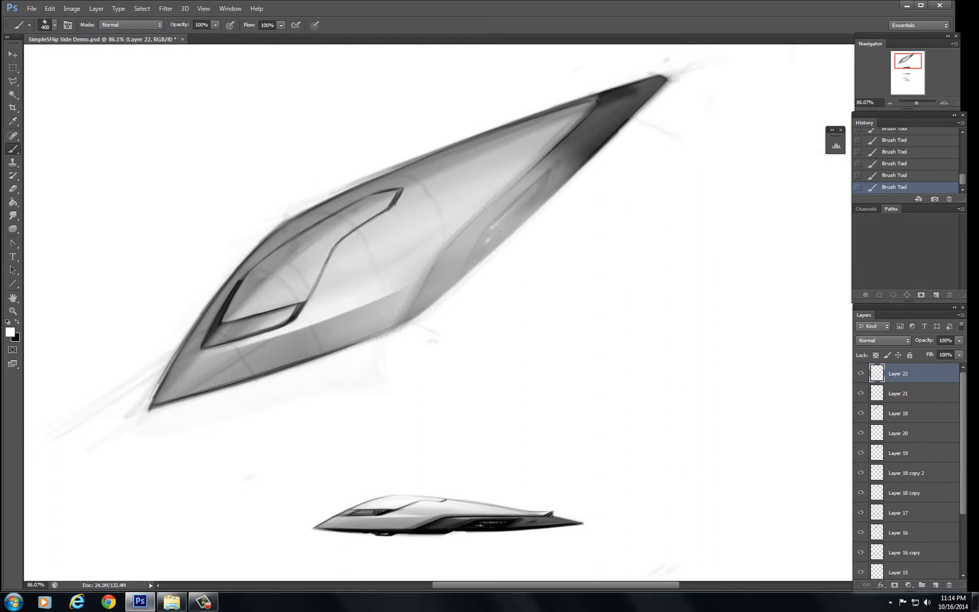
- Erase the white glow from the front of the dark rear panel and the hull beside it with a 125 px eraser
key(e)
mouse_move(351, 331)
mouse_down()
mouse_move(459, 289)
mouse_move(442, 284)
mouse_move(492, 249)
mouse_move(397, 272)
mouse_move(521, 223)
mouse_up()
drag(462, 252, 498, 232)
drag(419, 260, 470, 238)
drag(425, 257, 464, 241)
drag(397, 269, 448, 249)
drag(363, 280, 430, 254)
mouse_move(385, 272)
mouse_down()
mouse_move(510, 218)
mouse_move(408, 264)
mouse_up()
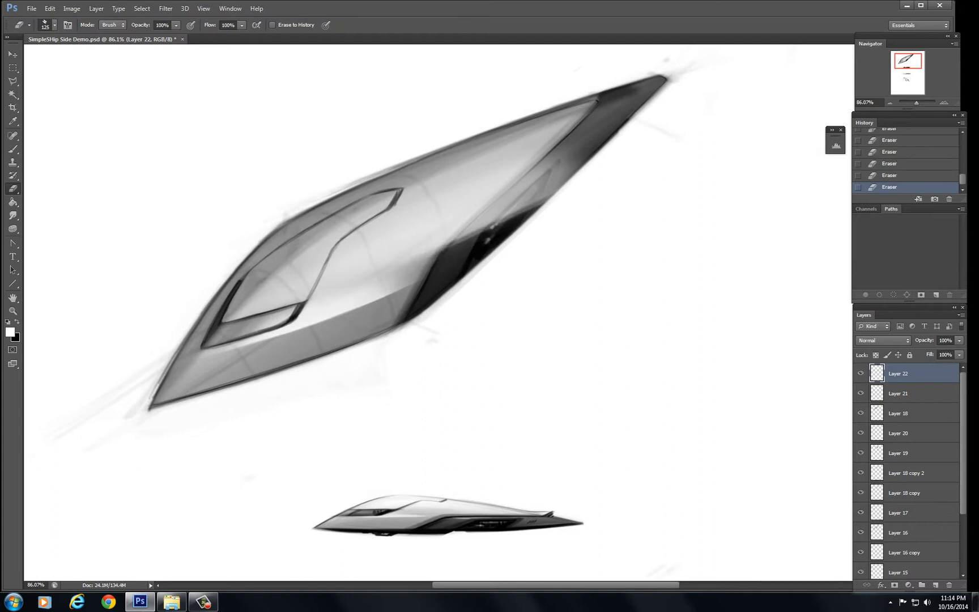
- Clear the glow from the rear panel's recess with a 50 px eraser, undoing the wider 175 px stroke
mouse_move(509, 218)
mouse_down()
mouse_move(552, 181)
mouse_move(504, 218)
mouse_move(533, 192)
mouse_move(510, 207)
mouse_up()
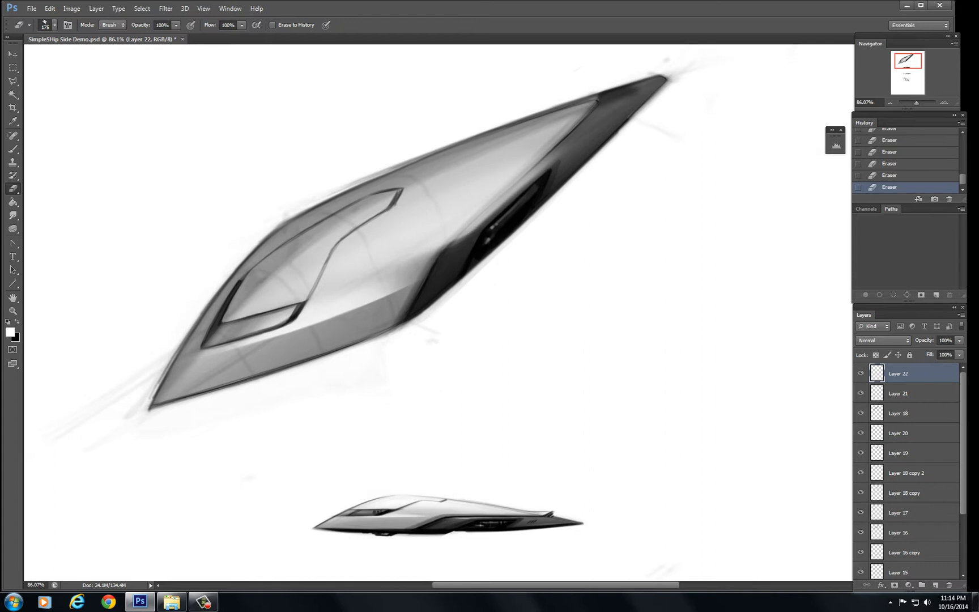
key(ctrl+z)
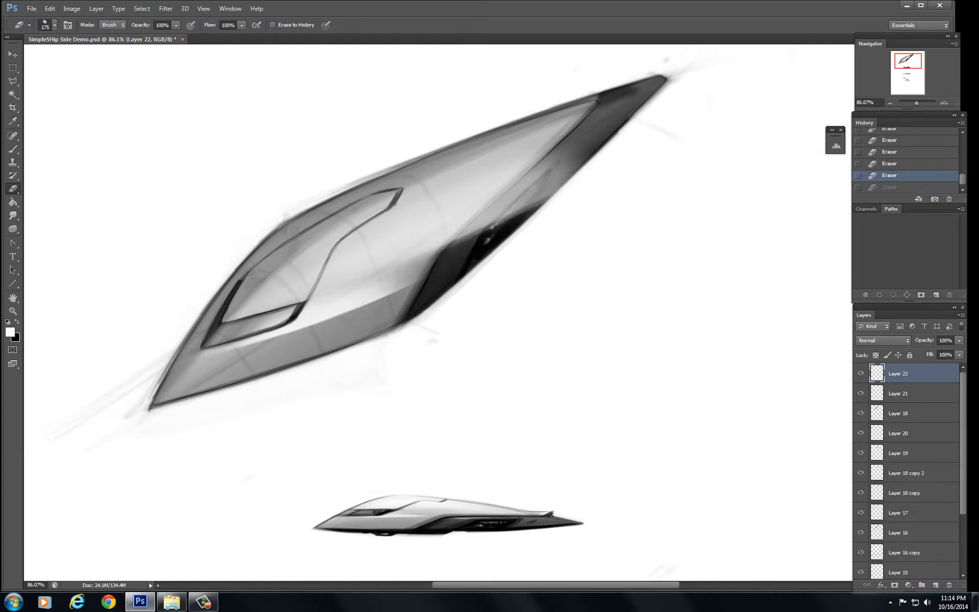
key(bracketleft)
key(bracketleft)
key(bracketleft)
key(bracketleft)
key(bracketleft)
key(bracketleft)
key(bracketleft)
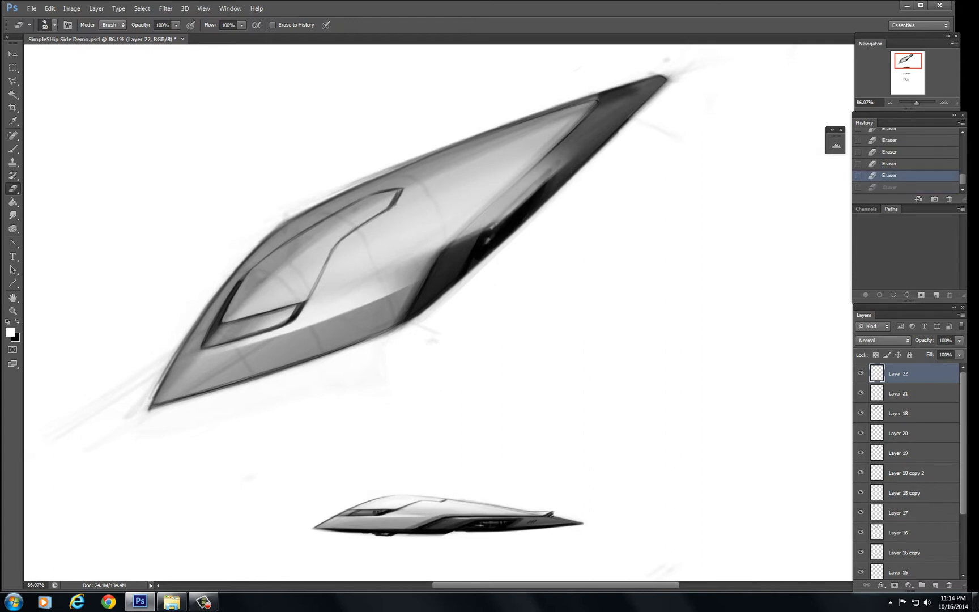
mouse_move(558, 165)
mouse_down()
mouse_move(486, 229)
mouse_move(554, 162)
mouse_move(486, 227)
mouse_move(518, 195)
mouse_up()
- Erase the remaining glow along the rear panel's upper line, reducing the eraser to 9 px to sharpen the edge
key(bracketleft)
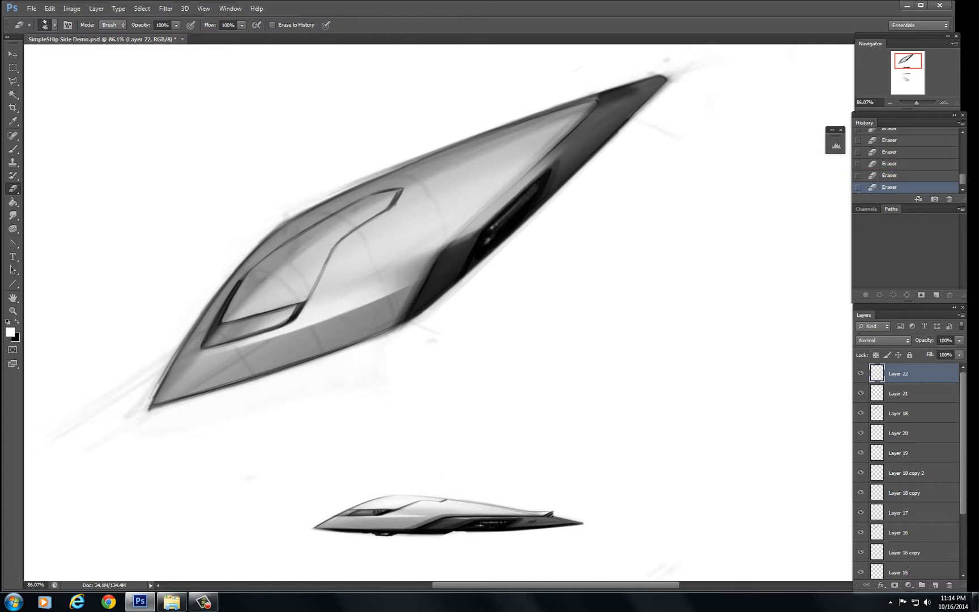
drag(448, 247, 524, 174)
drag(471, 223, 552, 151)
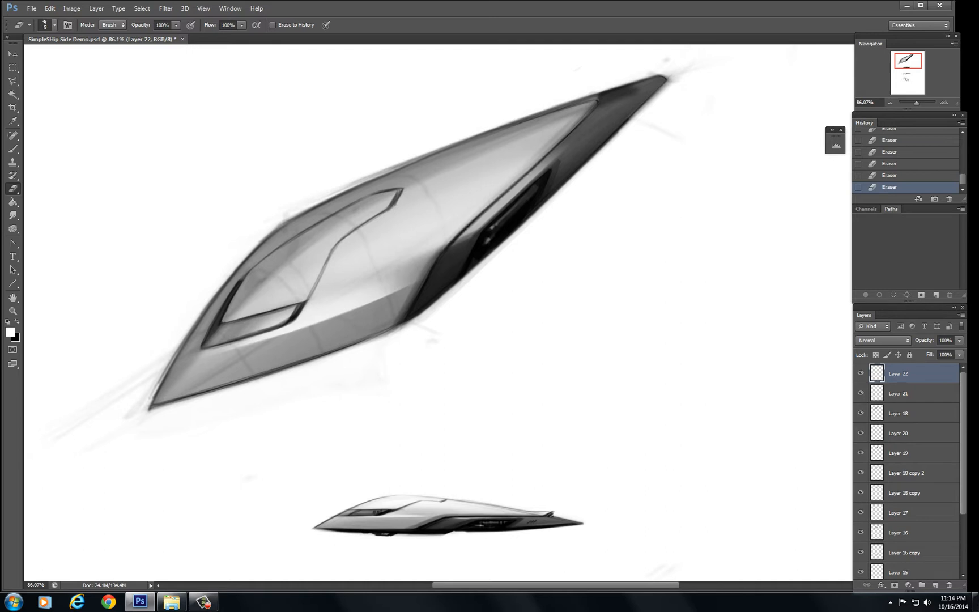
- Clean up the glow along the dark rear panel's upper line and recess with further fine eraser strokes
drag(454, 239, 551, 152)
drag(484, 208, 536, 162)
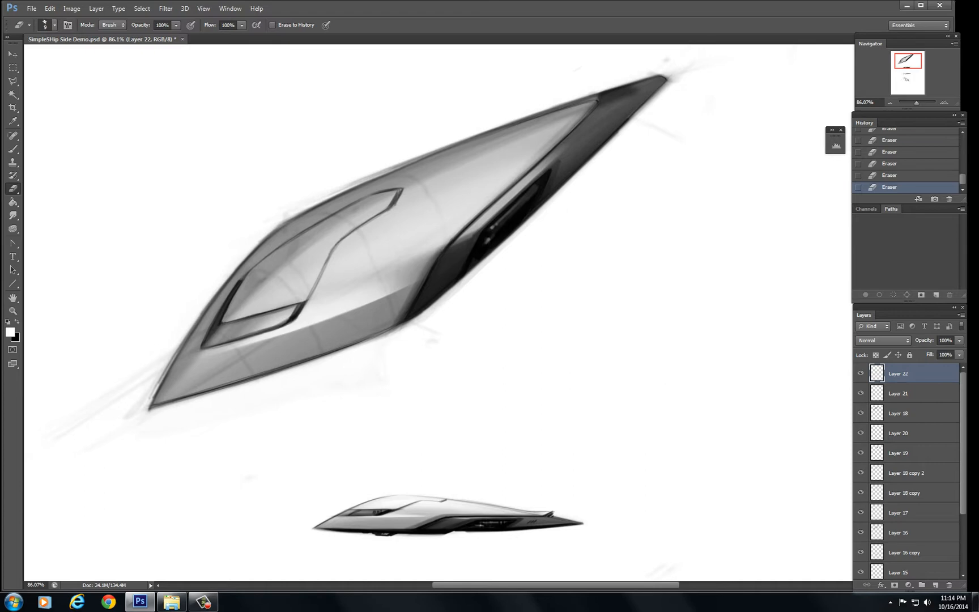
drag(454, 236, 536, 161)
drag(474, 229, 556, 152)
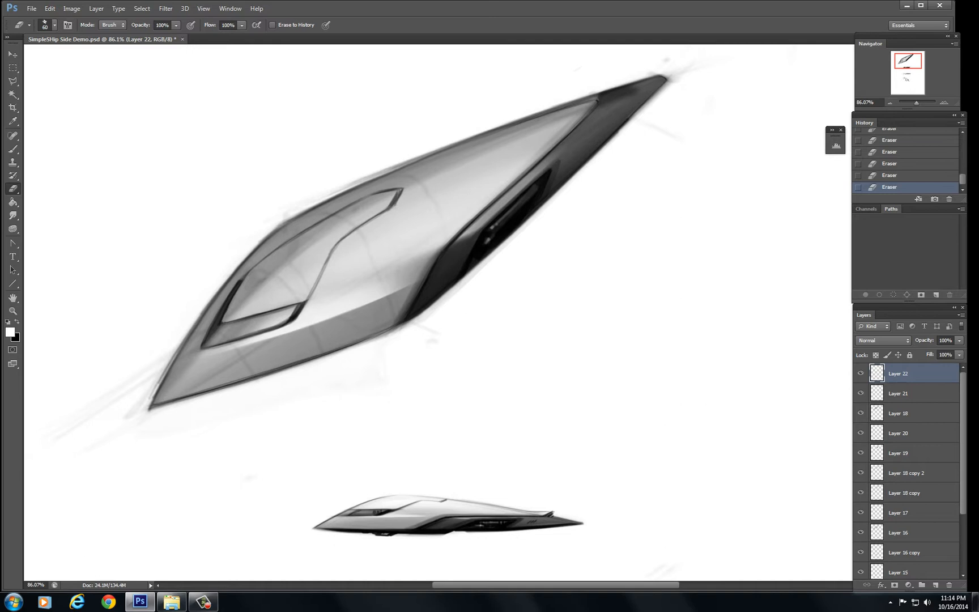
- Add a new layer and paint a thin white curved highlight along the canopy with a 15 px brush
click(935, 585)
key(b)
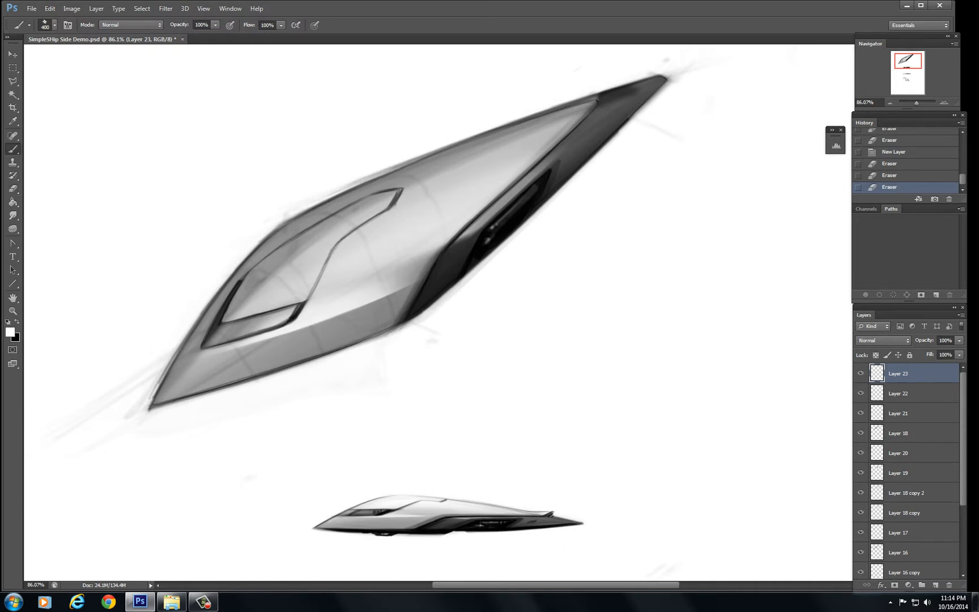
key(bracketleft)
key(bracketleft)
key(bracketleft)
key(bracketleft)
key(bracketleft)
key(bracketleft)
key(bracketleft)
key(bracketleft)
key(bracketleft)
drag(242, 303, 284, 267)
drag(249, 292, 289, 261)
drag(255, 288, 317, 240)
drag(277, 271, 335, 228)
drag(268, 280, 370, 207)
- Paint a broad soft white glow over the canopy with a 200 px brush
key(bracketright)
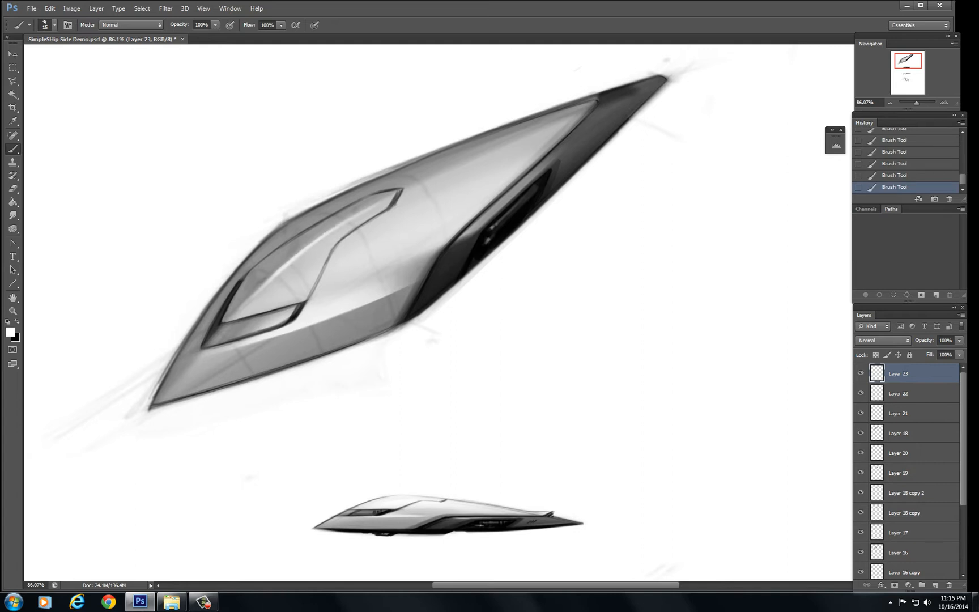
key(bracketright)
key(bracketright)
key(bracketright)
key(bracketright)
key(bracketright)
key(bracketright)
drag(263, 262, 359, 202)
drag(269, 240, 291, 222)
drag(258, 263, 376, 199)
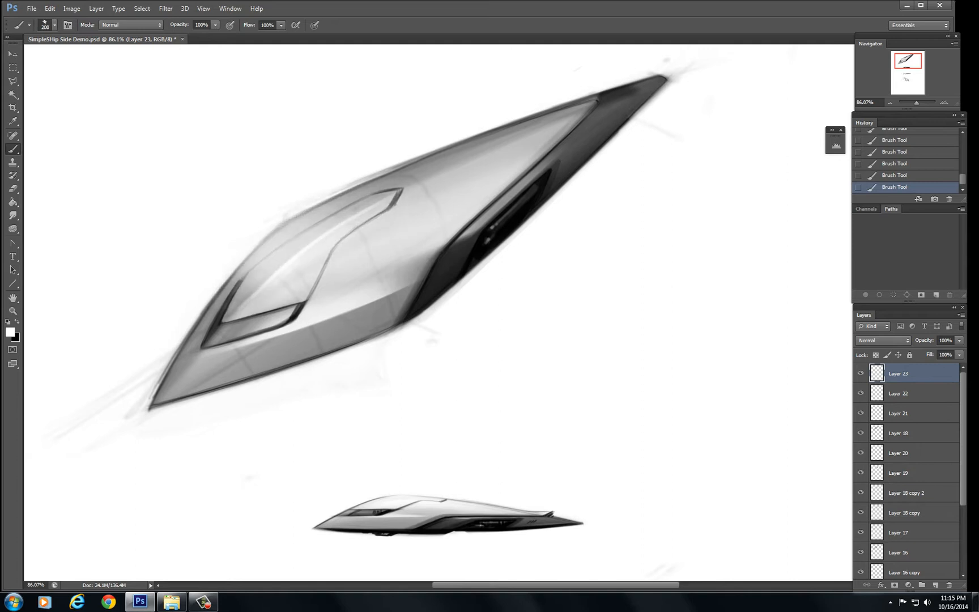
mouse_move(243, 286)
mouse_down()
mouse_move(357, 213)
mouse_move(320, 221)
mouse_move(229, 292)
mouse_move(238, 303)
mouse_move(311, 221)
mouse_move(258, 281)
mouse_move(373, 186)
mouse_up()
- Erase the glow from the canopy's upper grey band and the surrounding hull with a 45 px eraser
key(e)
mouse_move(322, 229)
mouse_down()
mouse_move(391, 178)
mouse_move(394, 188)
mouse_up()
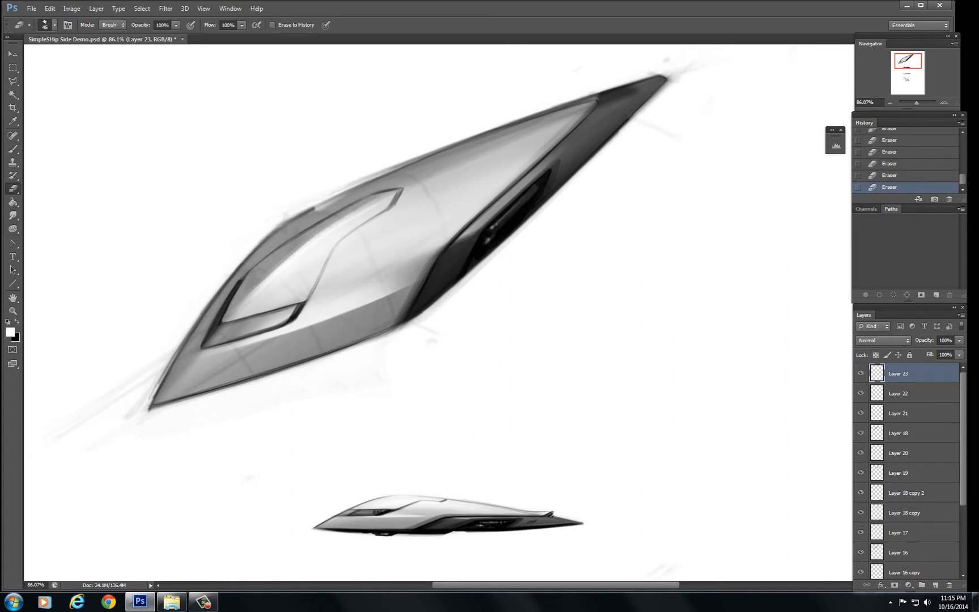
mouse_move(257, 248)
mouse_down()
mouse_move(345, 194)
mouse_move(380, 199)
mouse_up()
mouse_move(315, 209)
mouse_down()
mouse_move(368, 180)
mouse_move(396, 193)
mouse_up()
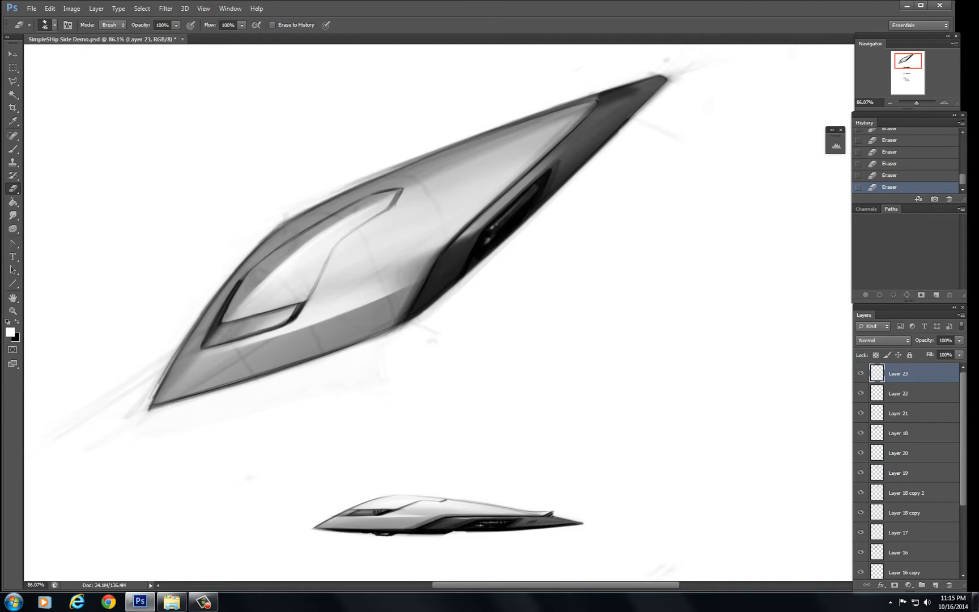
drag(306, 243, 352, 214)
- Erase the glow covering the canopy's lower contour line up to its rear corner with a 9 px eraser
drag(477, 314, 538, 313)
drag(396, 266, 550, 353)
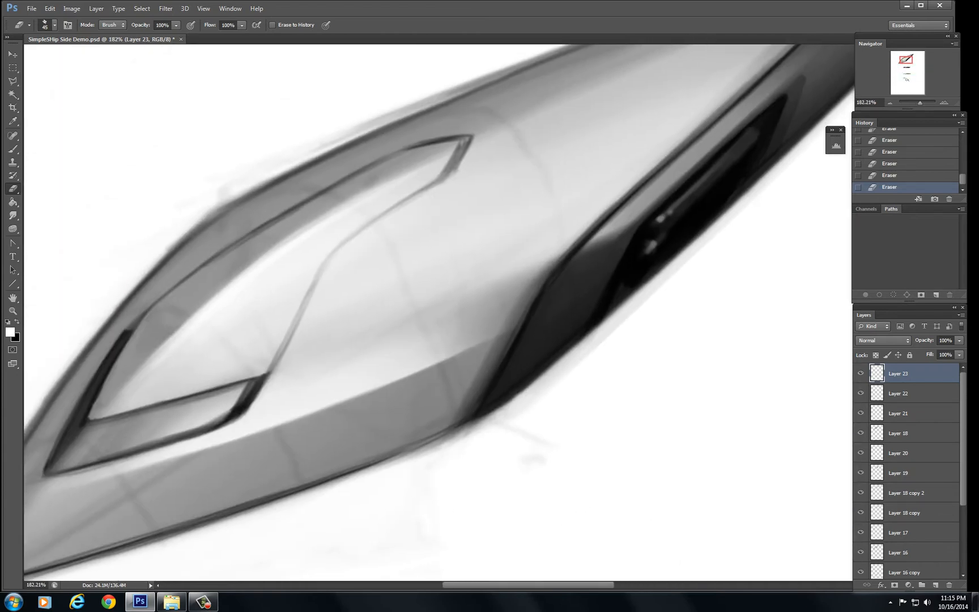
key(bracketleft)
key(bracketleft)
key(bracketleft)
key(bracketleft)
key(bracketleft)
mouse_move(288, 338)
mouse_down()
mouse_move(325, 260)
mouse_move(366, 223)
mouse_up()
drag(364, 225, 397, 203)
drag(342, 244, 453, 162)
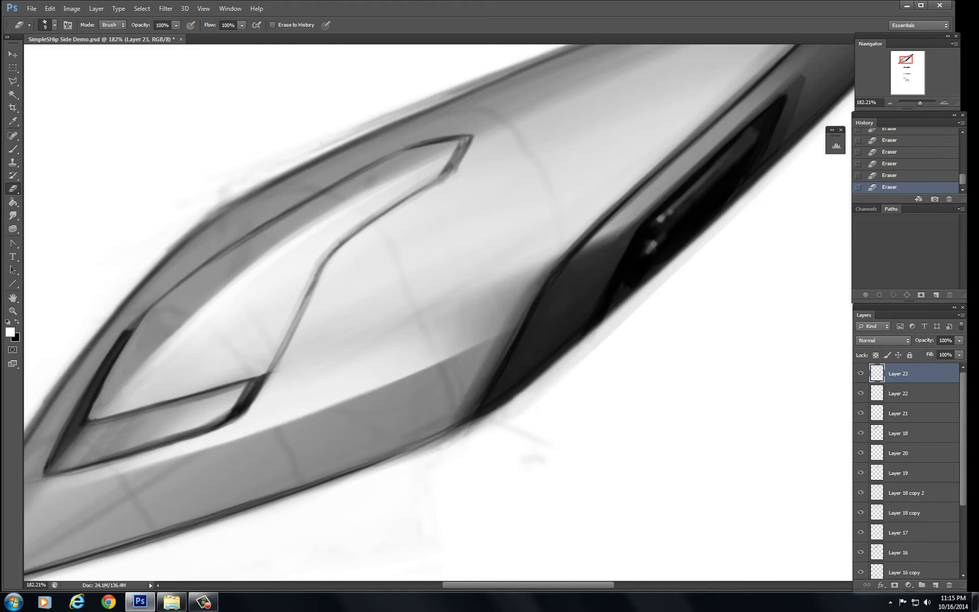
mouse_move(446, 173)
mouse_down()
mouse_move(463, 145)
mouse_move(440, 178)
mouse_up()
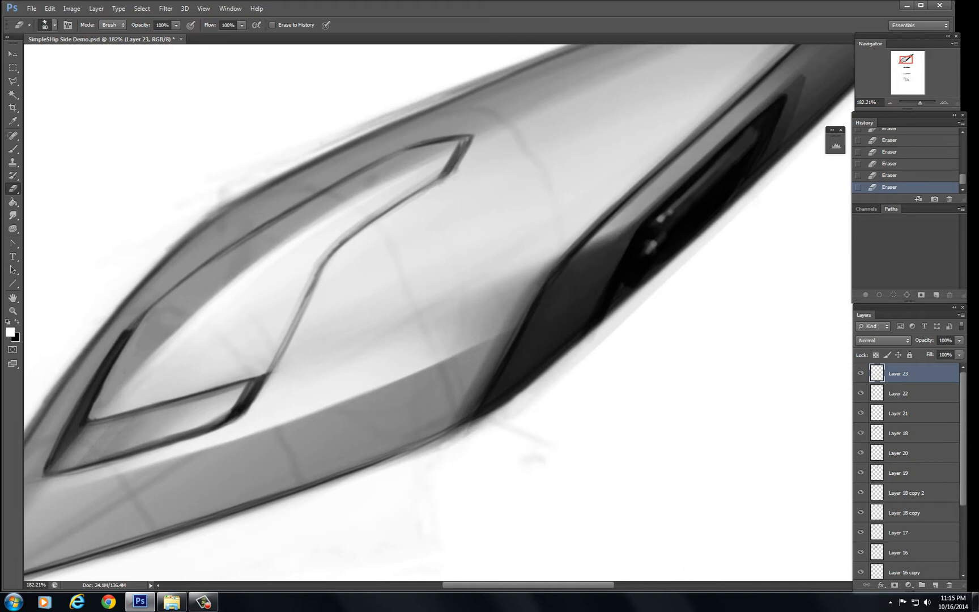
- Select the large perspective ship with a rectangular marquee, paste a merged copy onto a new layer and flip it horizontally
scroll(484, 312, down, 6)
scroll(484, 312, up, 2)
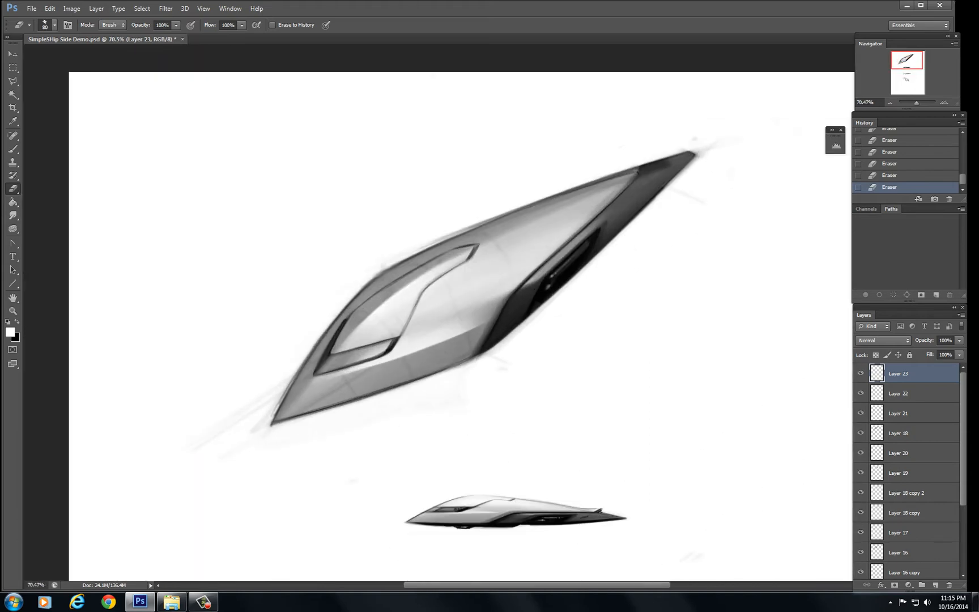
drag(485, 312, 426, 278)
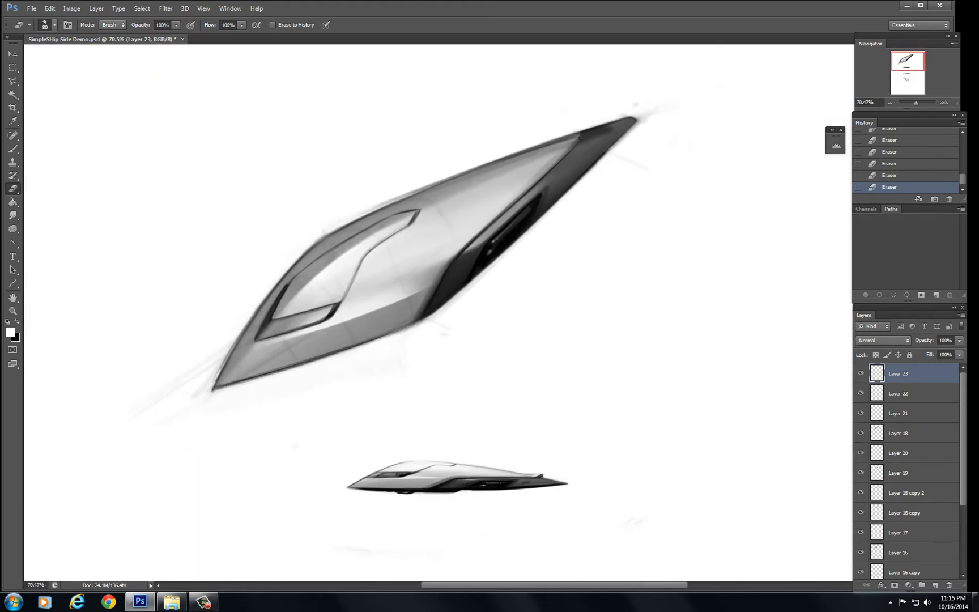
mouse_move(962, 436)
mouse_down()
mouse_move(962, 504)
mouse_move(962, 448)
mouse_up()
scroll(485, 312, down, 4)
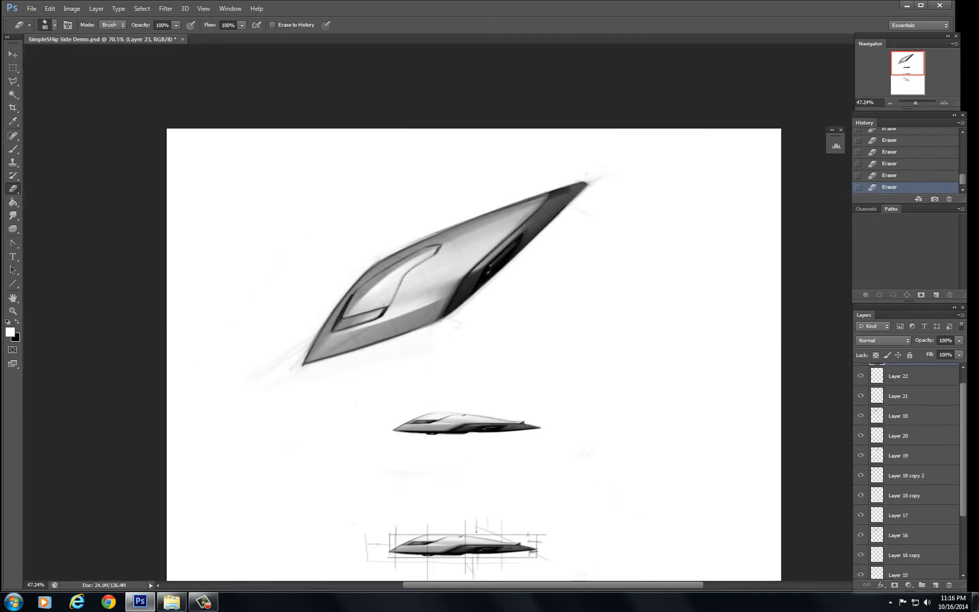
scroll(484, 312, up, 1)
drag(484, 312, 447, 369)
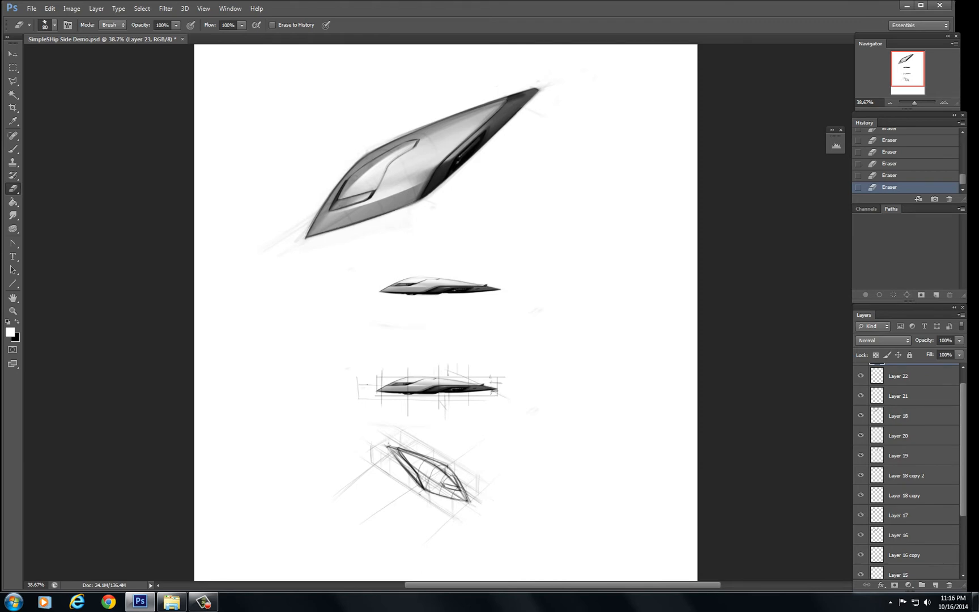
click(13, 67)
mouse_move(265, 72)
mouse_down()
mouse_move(627, 278)
mouse_move(569, 248)
mouse_up()
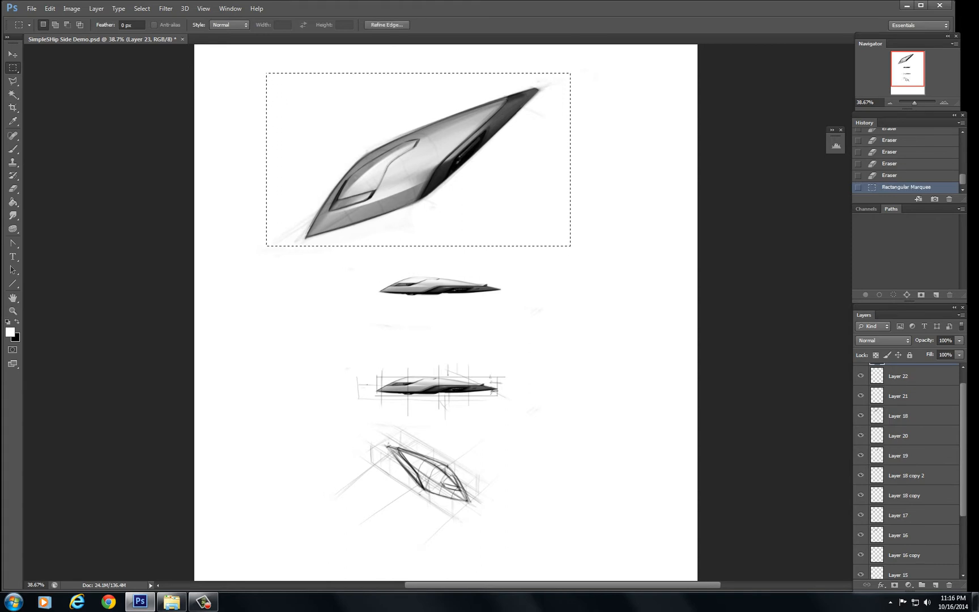
scroll(909, 470, up, 1)
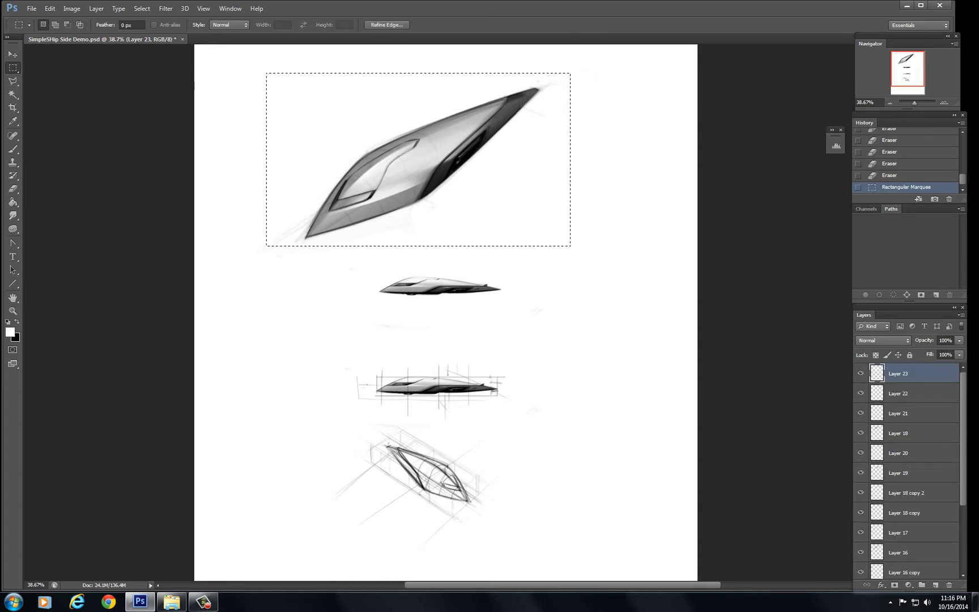
key(ctrl+v)
key(ctrl+shift+h)
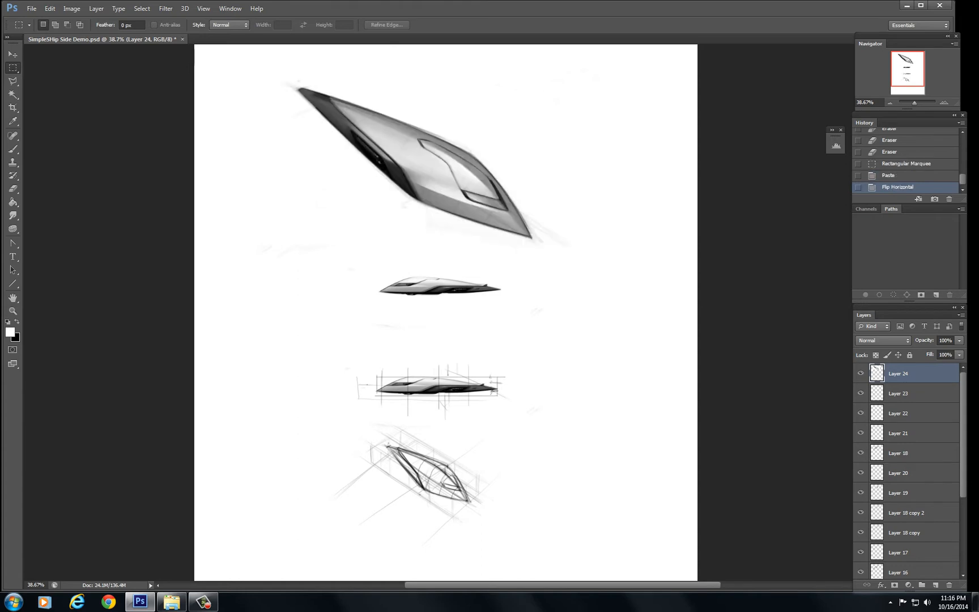
- Move the flipped ship copy below the small perspective sketch and set its layer blending to Multiply
key(v)
drag(438, 186, 419, 416)
mouse_move(448, 374)
mouse_down()
mouse_move(466, 335)
mouse_move(461, 352)
mouse_move(476, 349)
mouse_up()
click(882, 340)
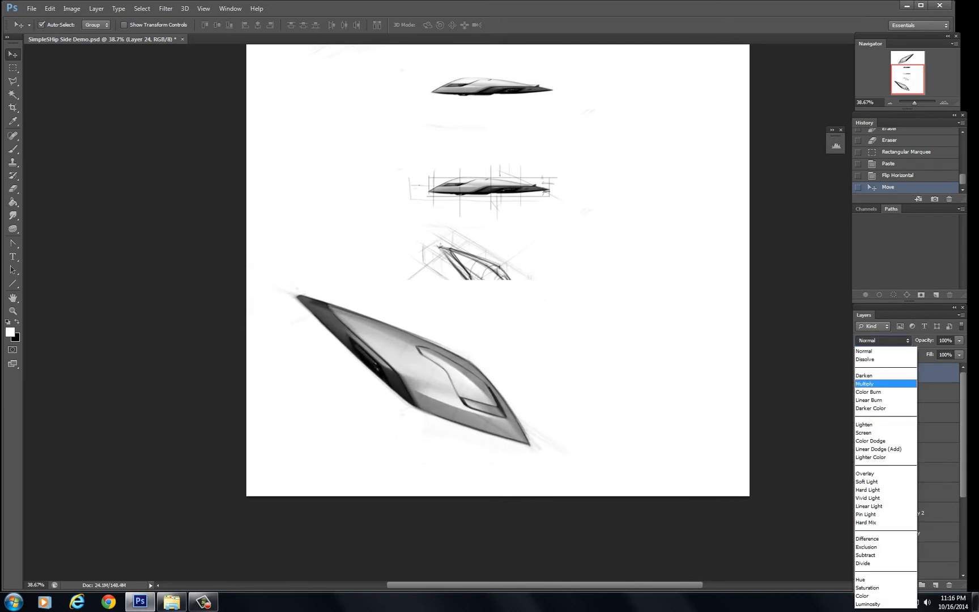
click(875, 374)
scroll(485, 312, up, 4)
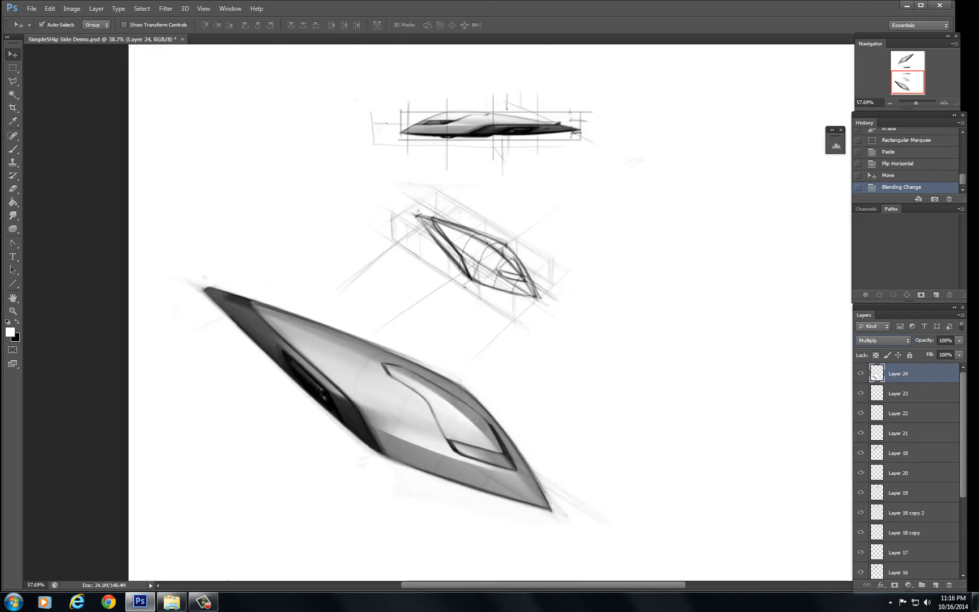
scroll(485, 312, down, 4)
scroll(434, 414, up, 6)
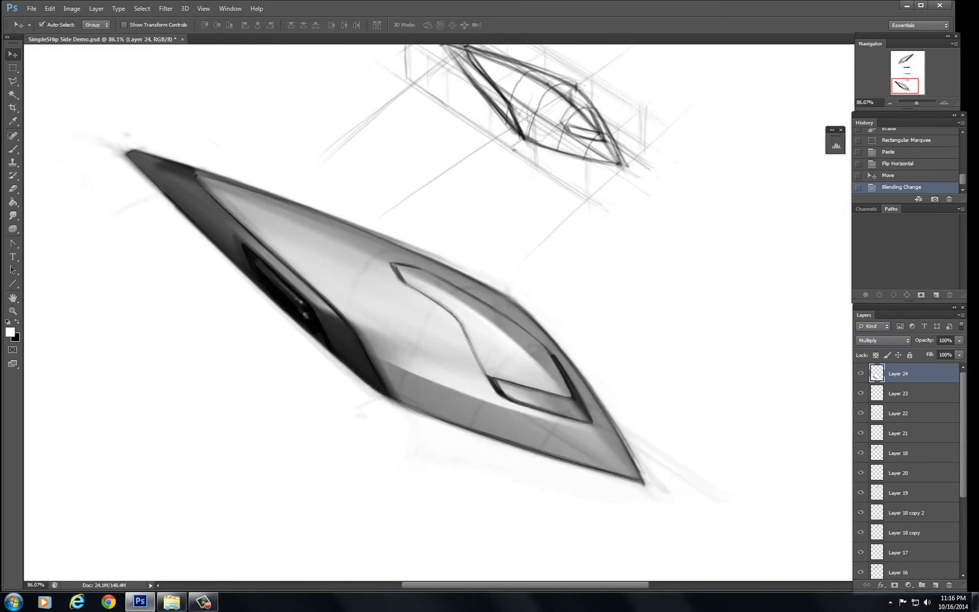
- Flip the ship copy back horizontally and place it over the original ship with Normal blending
scroll(484, 312, down, 10)
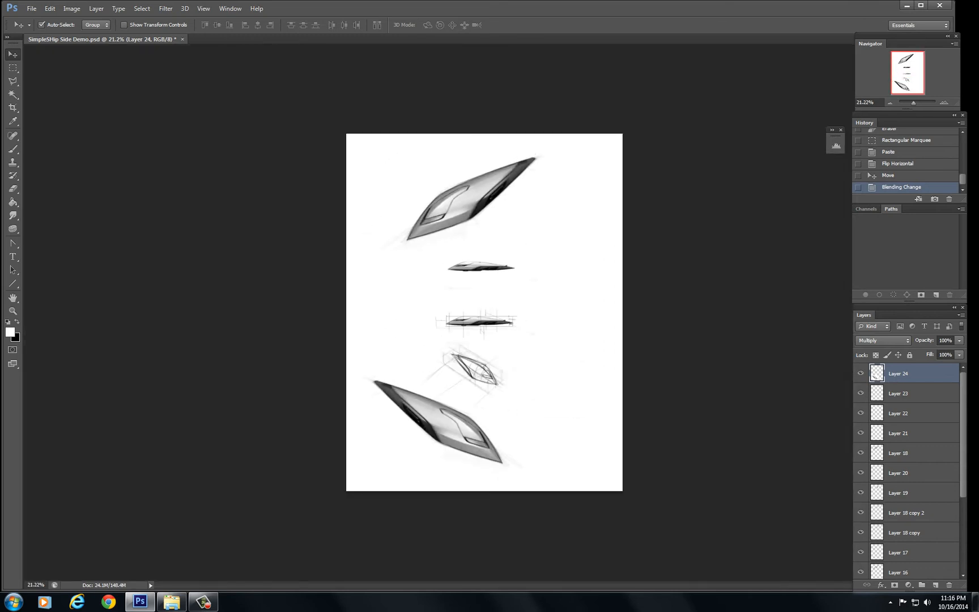
key(ctrl+shift+h)
drag(442, 421, 479, 182)
click(882, 340)
click(872, 348)
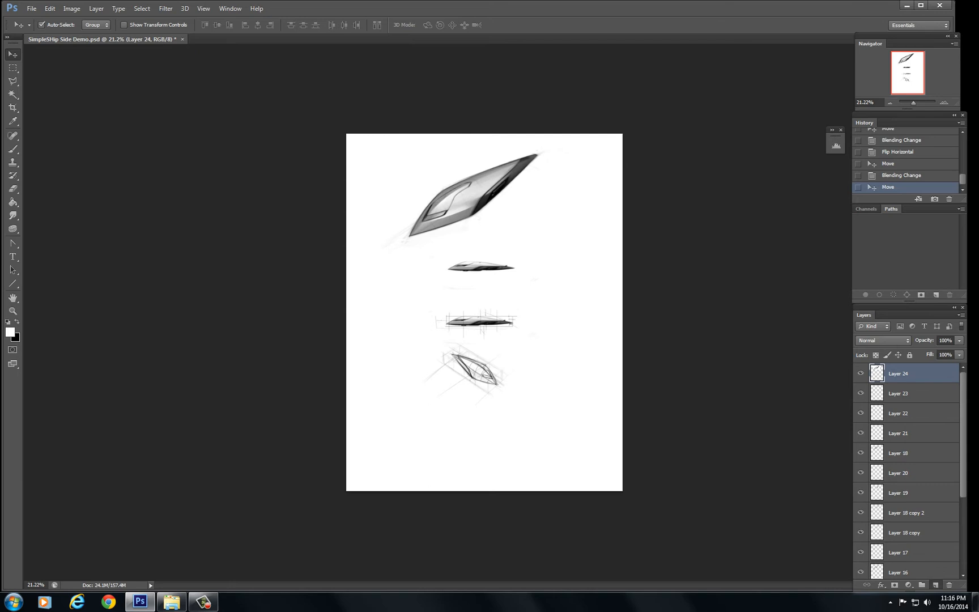
- Add a new layer and paint white just outside the hull's upper edge with a 125 px brush to hide the sketch lines
click(935, 585)
drag(484, 312, 561, 313)
drag(487, 102, 413, 563)
key(b)
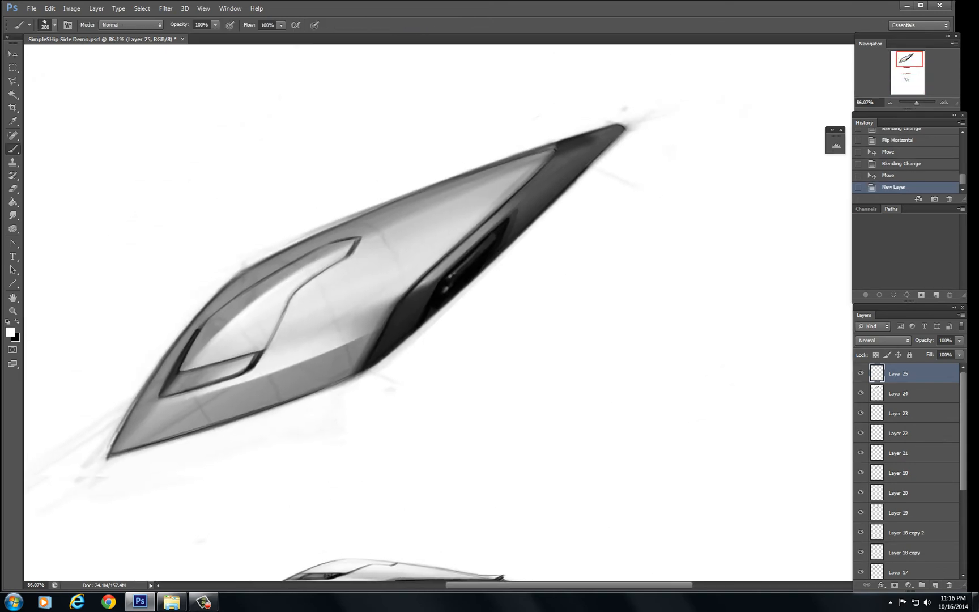
key([)
key([)
mouse_move(225, 283)
mouse_down()
mouse_move(294, 244)
mouse_move(277, 253)
mouse_up()
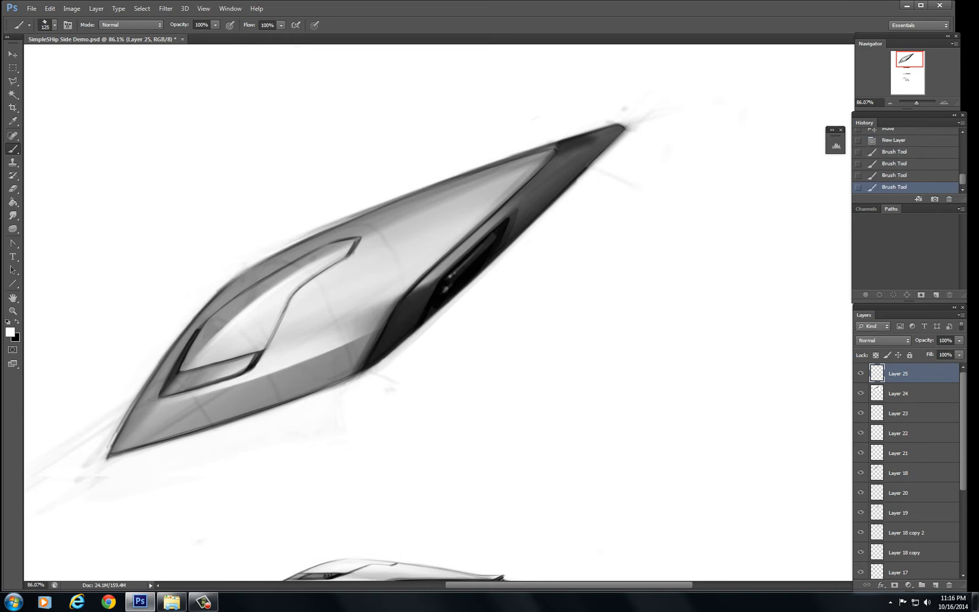
drag(218, 288, 243, 270)
drag(218, 289, 440, 182)
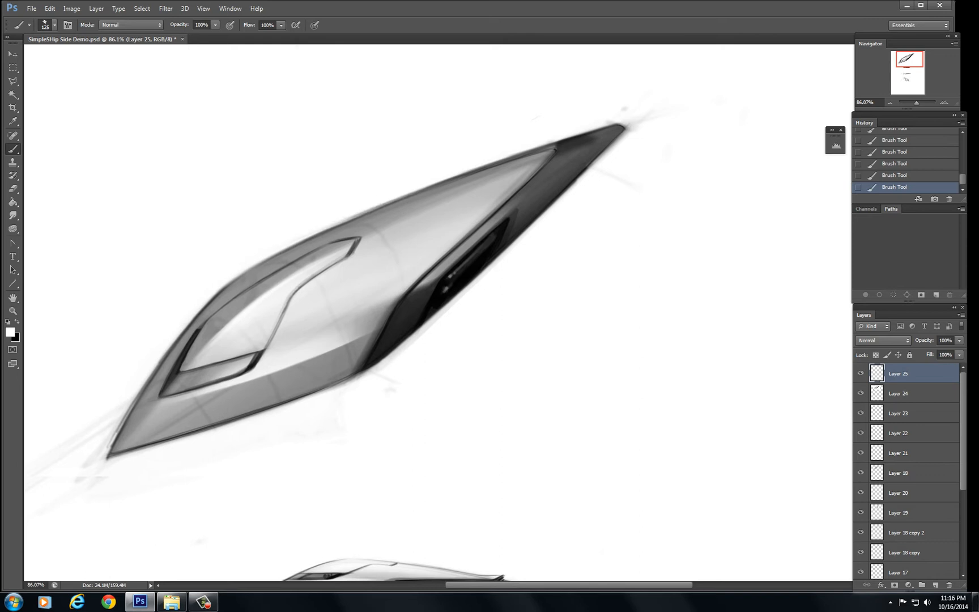
drag(344, 219, 437, 183)
drag(385, 204, 462, 172)
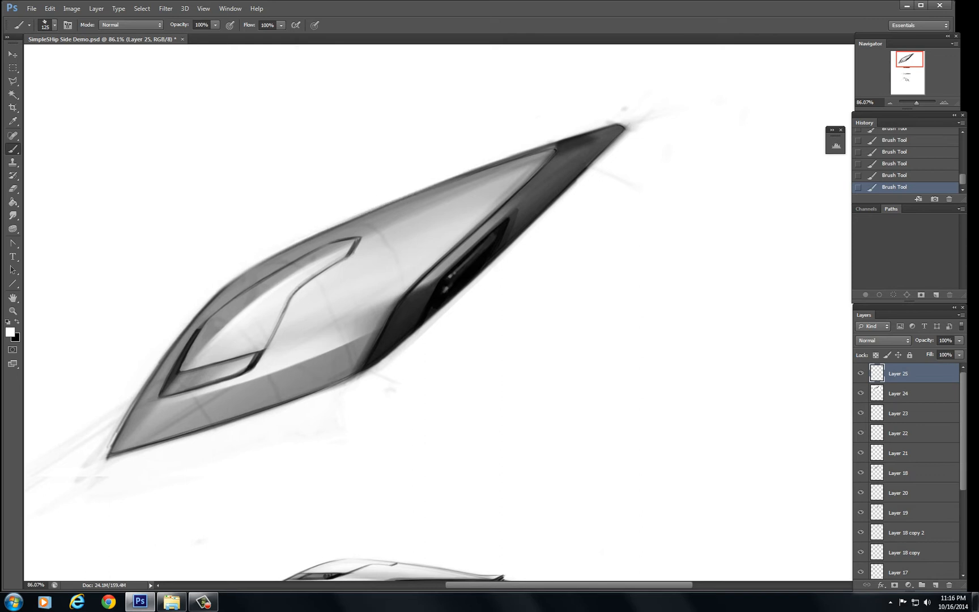
- Paint out the stray construction lines around the ship's rear tip in white
drag(566, 136, 638, 122)
drag(604, 154, 626, 132)
drag(568, 190, 625, 129)
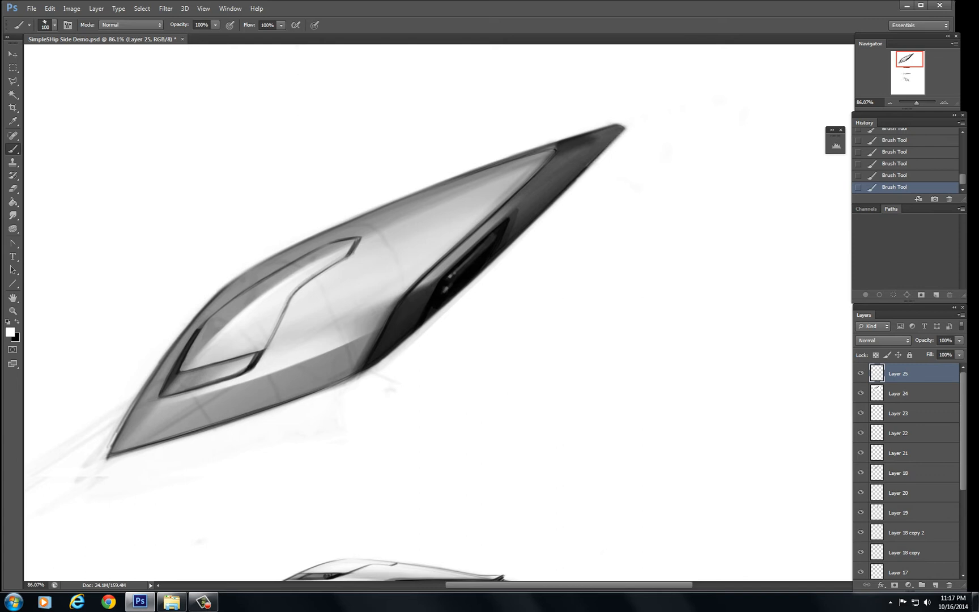
- Trim the underside of the dark rear panel into a stepped contour with white strokes, reducing the brush to 35 px
key(bracketleft)
key(bracketleft)
mouse_move(312, 392)
mouse_down()
mouse_move(375, 367)
mouse_move(437, 310)
mouse_up()
drag(419, 325, 491, 263)
drag(439, 305, 497, 260)
drag(442, 304, 522, 235)
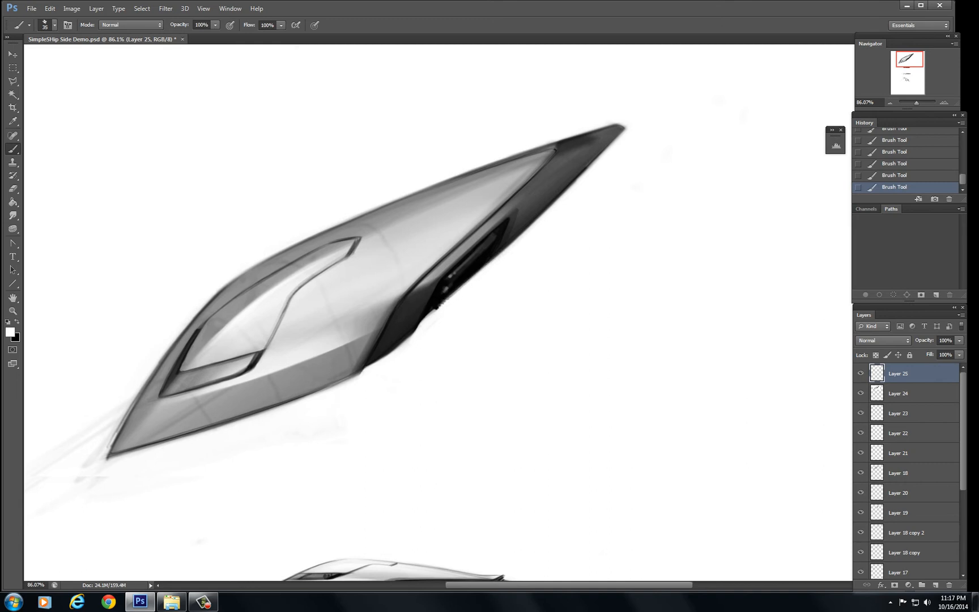
- Straighten the lower edge of the rear fin up to its tip with long white strokes, enlarging the brush to 60 px
drag(478, 272, 624, 130)
drag(477, 273, 583, 172)
drag(507, 245, 624, 128)
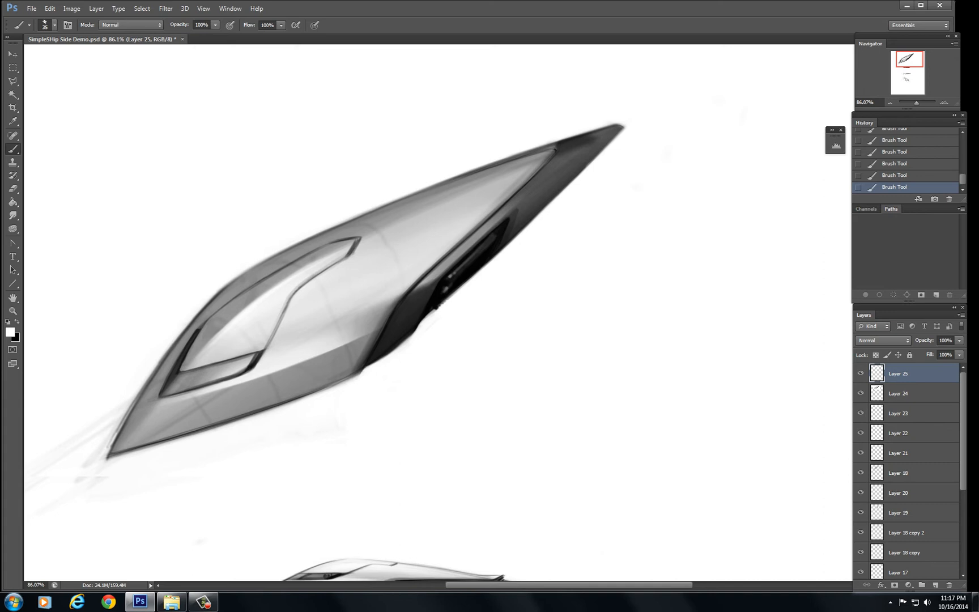
drag(437, 309, 445, 300)
drag(479, 270, 570, 182)
drag(454, 291, 623, 128)
drag(563, 190, 624, 127)
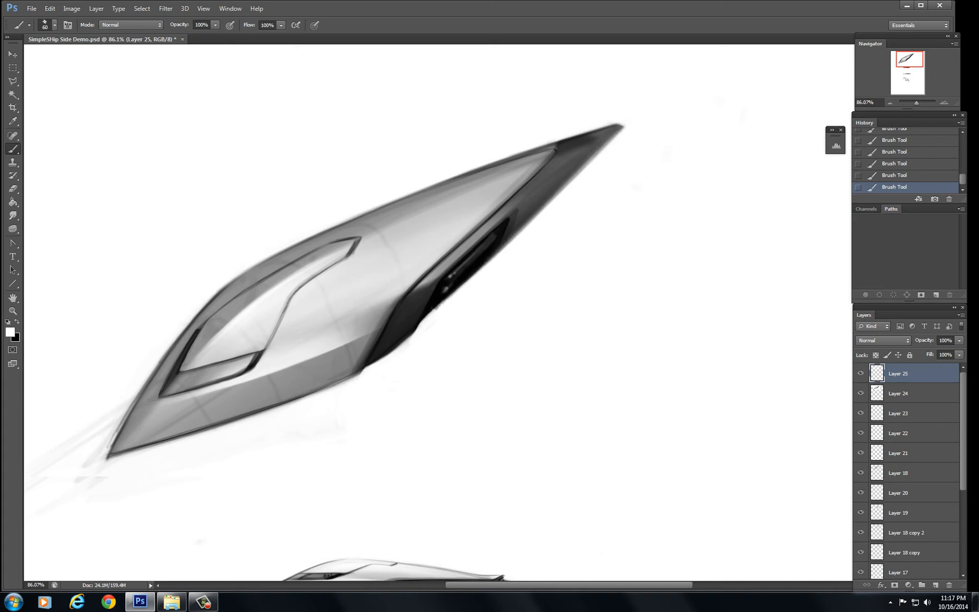
drag(572, 180, 624, 126)
- Paint out the sketch lines around the nose and sharpen its outline with the 60 px white brush
mouse_move(79, 484)
mouse_down()
mouse_move(125, 457)
mouse_move(114, 457)
mouse_move(178, 440)
mouse_up()
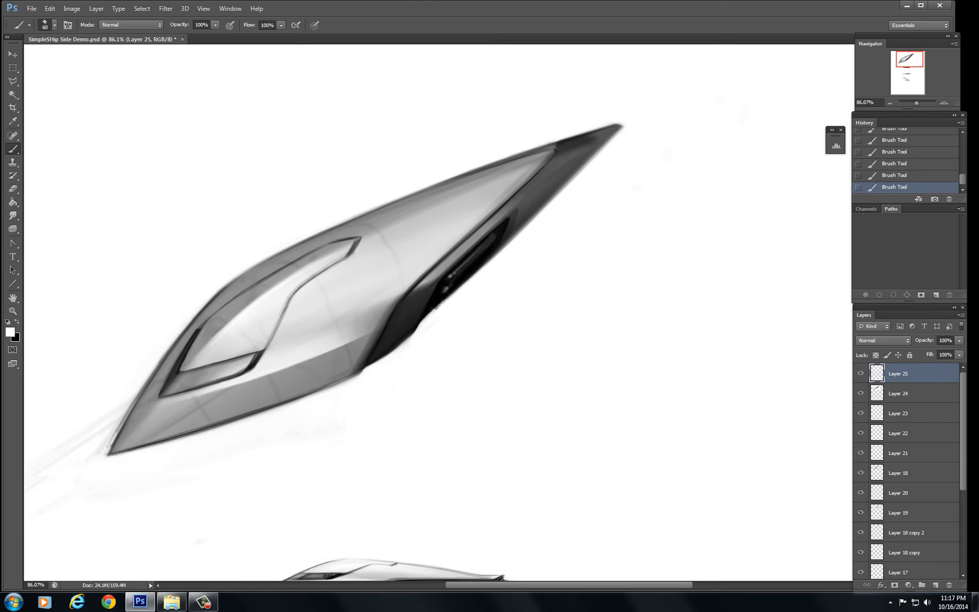
mouse_move(63, 455)
mouse_down()
mouse_move(107, 427)
mouse_move(101, 446)
mouse_move(110, 447)
mouse_move(129, 401)
mouse_up()
drag(111, 442, 173, 340)
drag(122, 424, 169, 349)
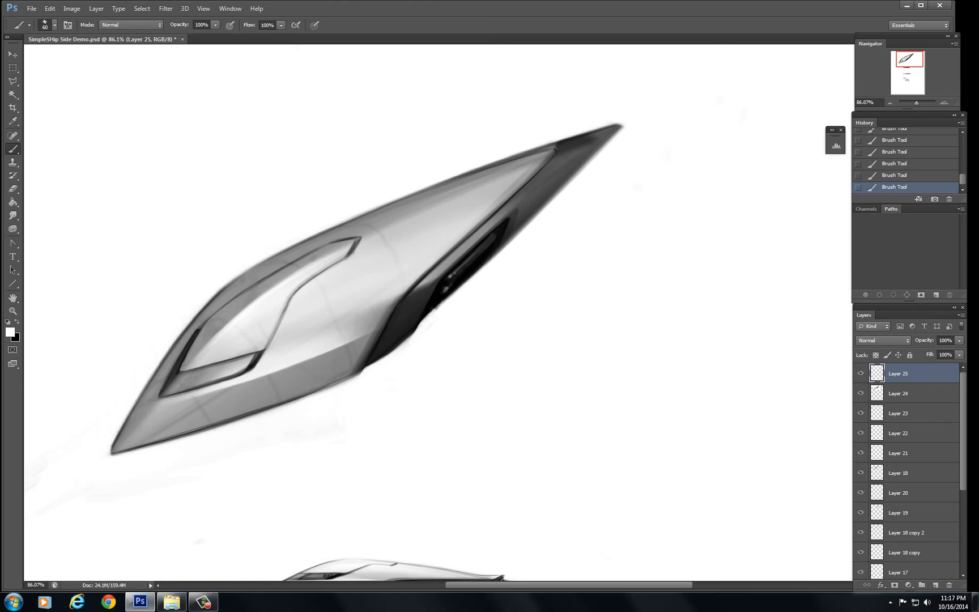
mouse_move(112, 451)
mouse_down()
mouse_move(115, 436)
mouse_move(117, 451)
mouse_up()
- Add the text "SM14" in 12 pt Bender Bold on the lower hull panel below the canopy
drag(283, 397, 399, 347)
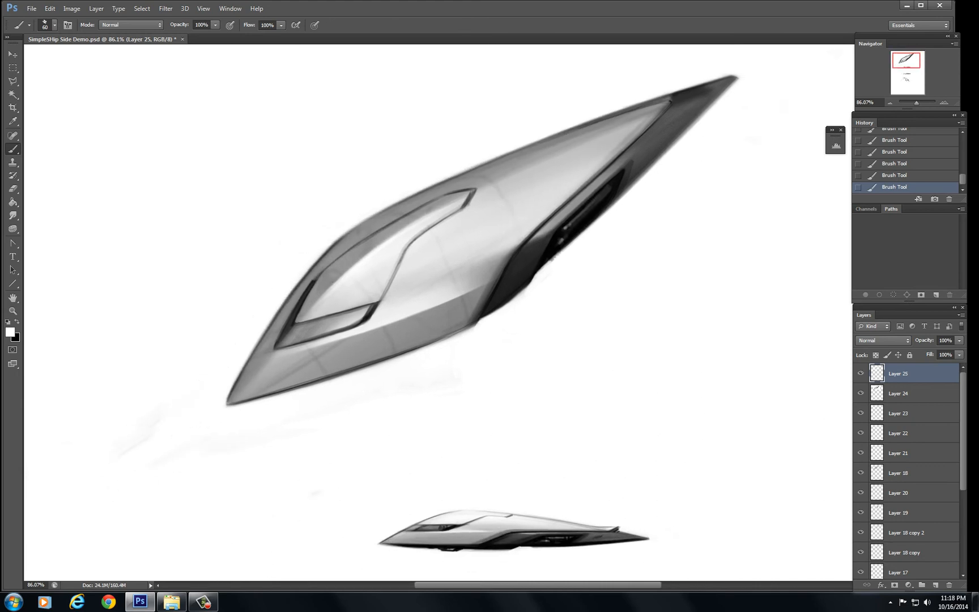
click(12, 256)
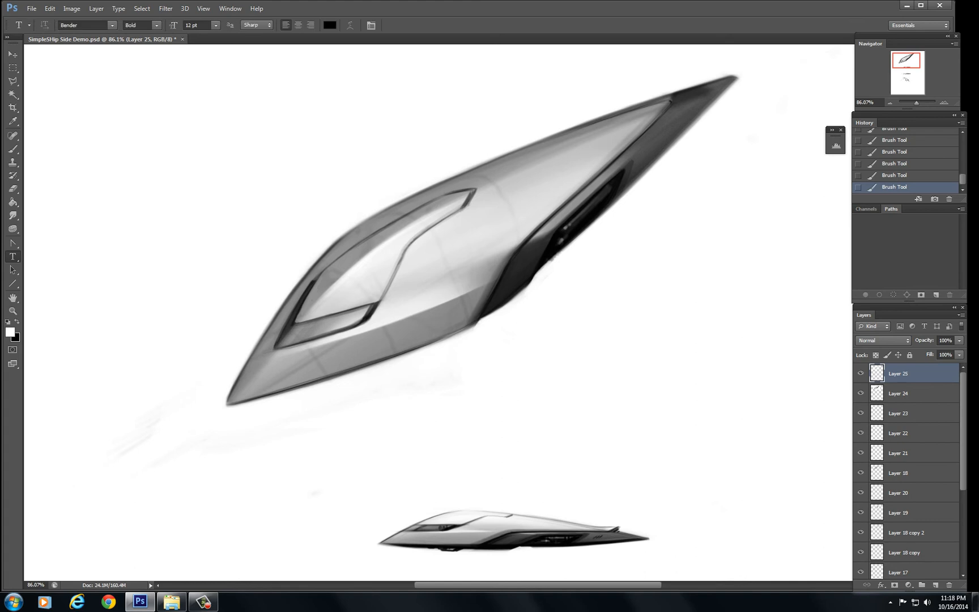
click(351, 344)
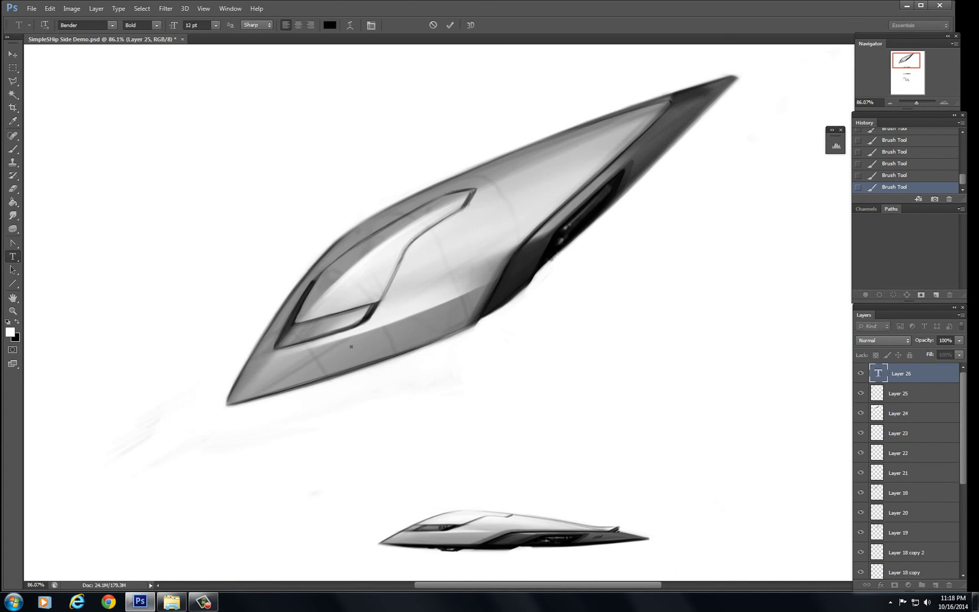
text(SM14)
key(shift+Left)
key(shift+Left)
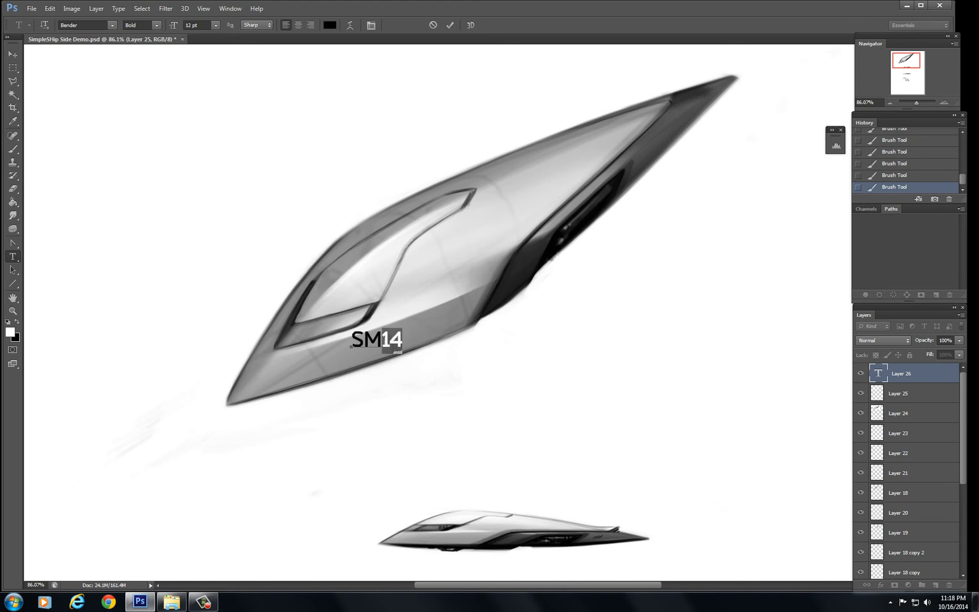
- Recolor the letters "SM" of the hull text to mid gray 868686 and commit the text
drag(352, 342, 382, 343)
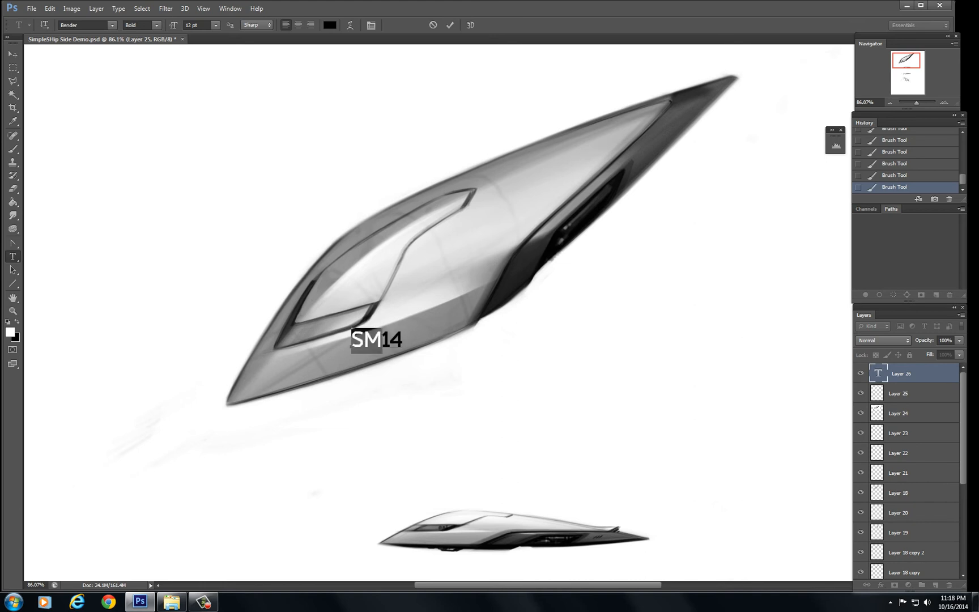
click(10, 332)
click(374, 142)
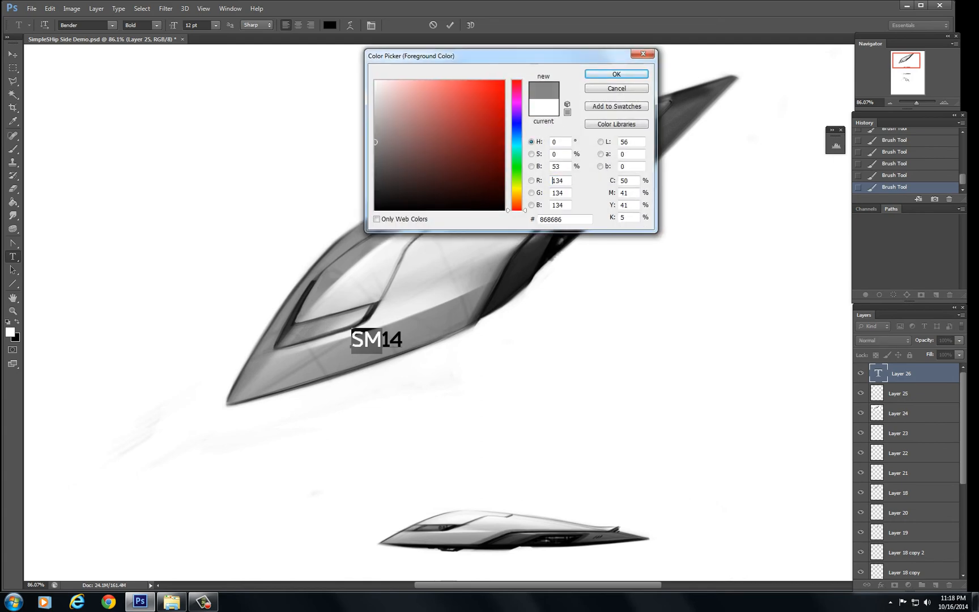
click(617, 74)
click(12, 54)
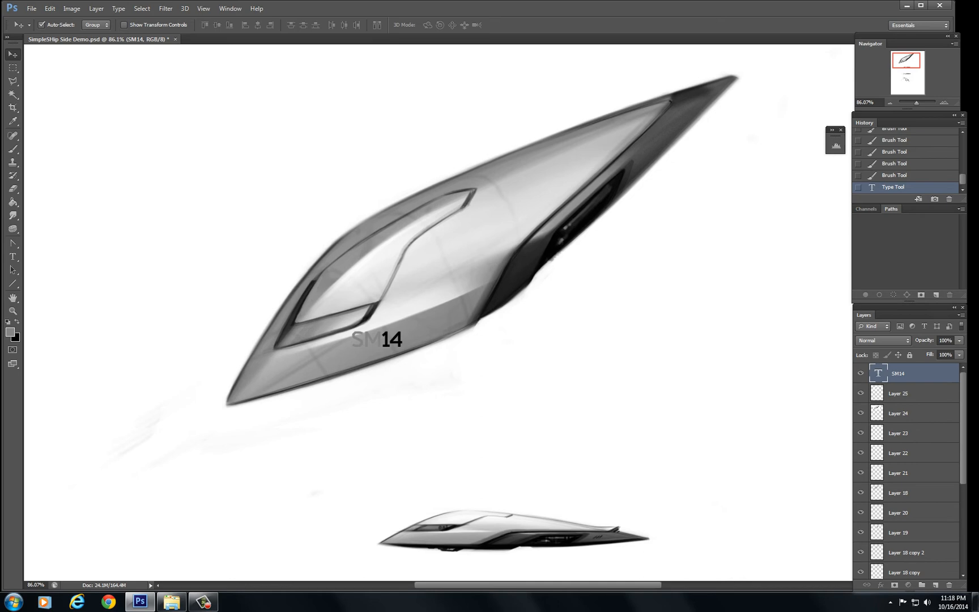
- Give the SM14 text layer a 3 px black outside stroke with lowered opacity, leaving out bevel and drop shadow
double_click(927, 374)
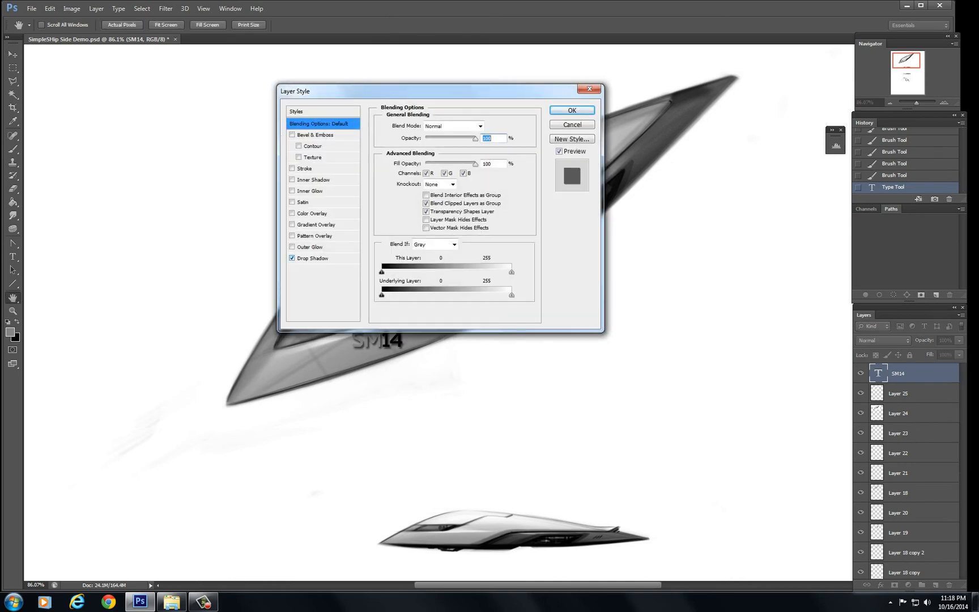
click(292, 134)
drag(397, 90, 663, 124)
click(558, 168)
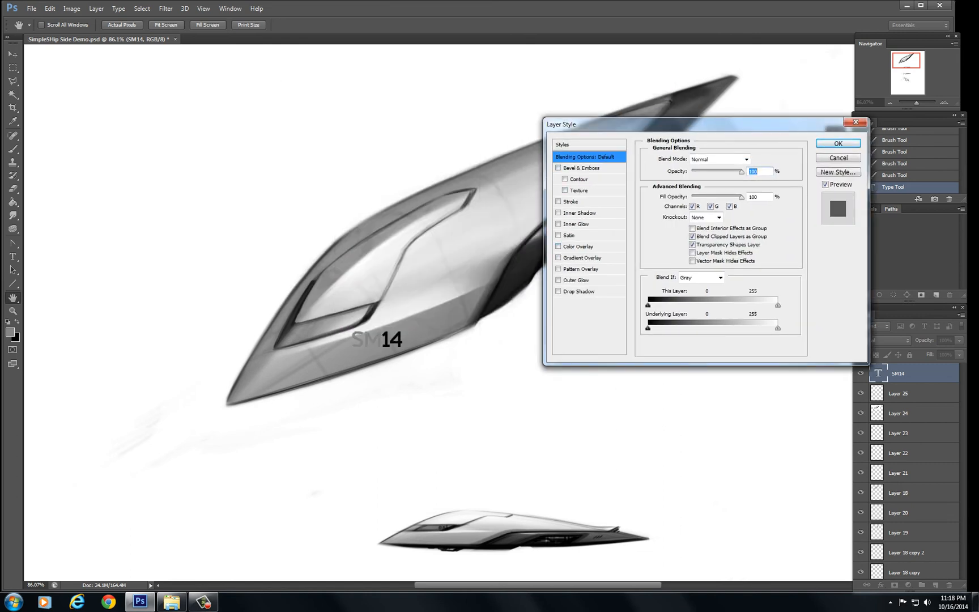
click(557, 201)
click(571, 201)
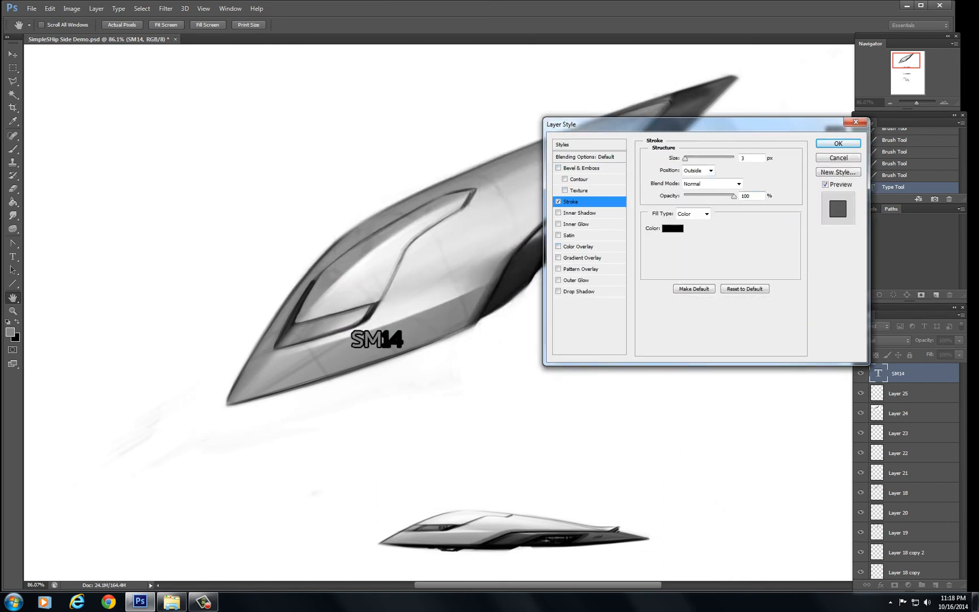
mouse_move(733, 196)
mouse_down()
mouse_move(687, 196)
mouse_move(695, 196)
mouse_up()
key(Return)
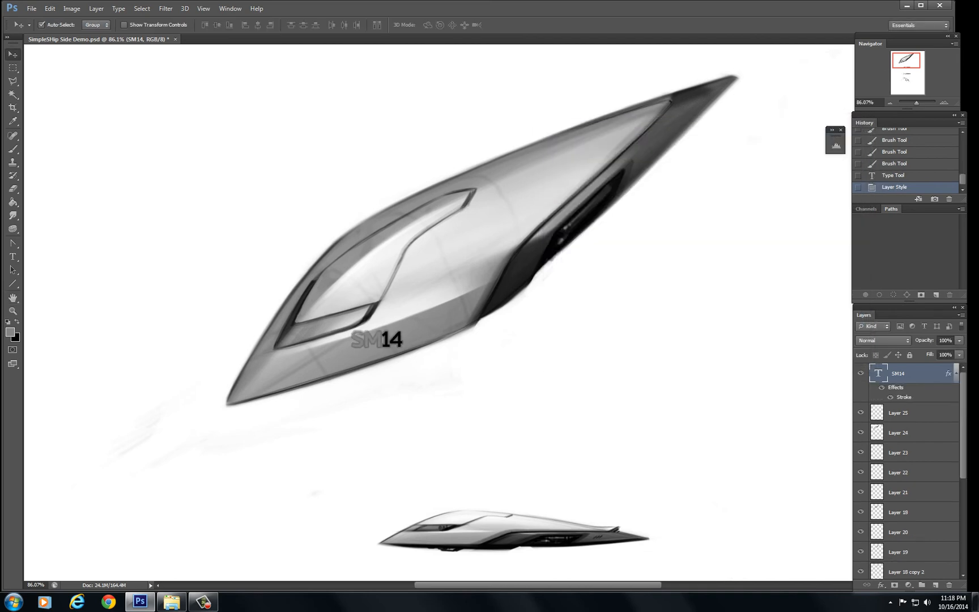
- Merge the styled SM14 text with a new blank layer to turn it into pixels
click(935, 584)
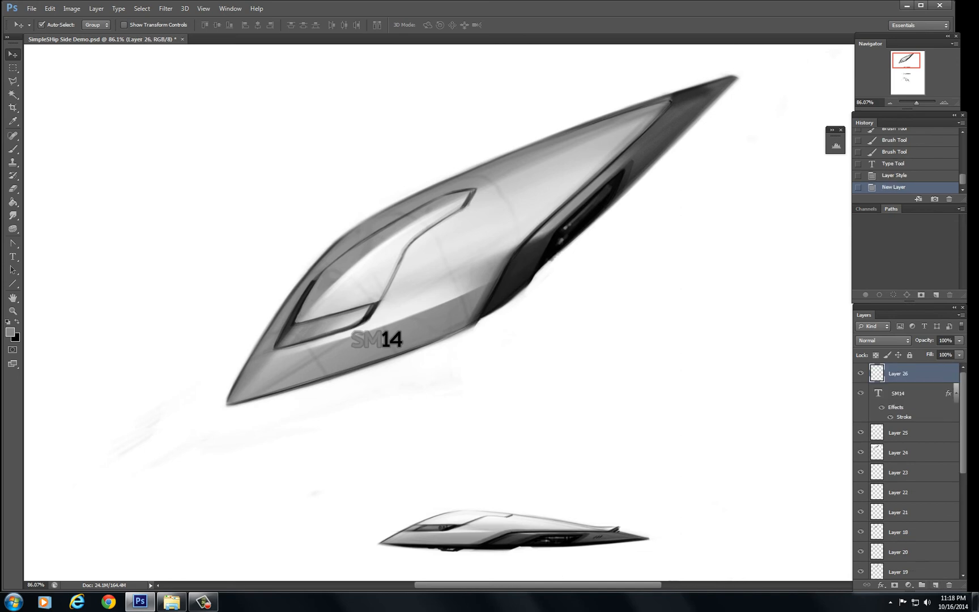
shift+click(906, 393)
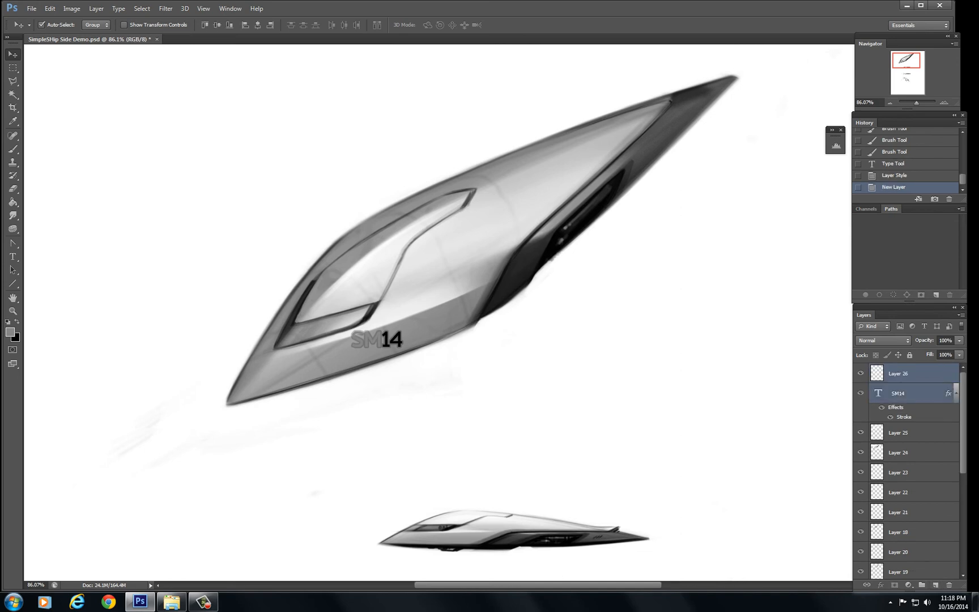
key(ctrl+e)
- Shrink the SM14 marking to about 51% width and 53% height, skewed vertically about -16.7°, and place it beside the canopy's lower rear corner
key(ctrl+t)
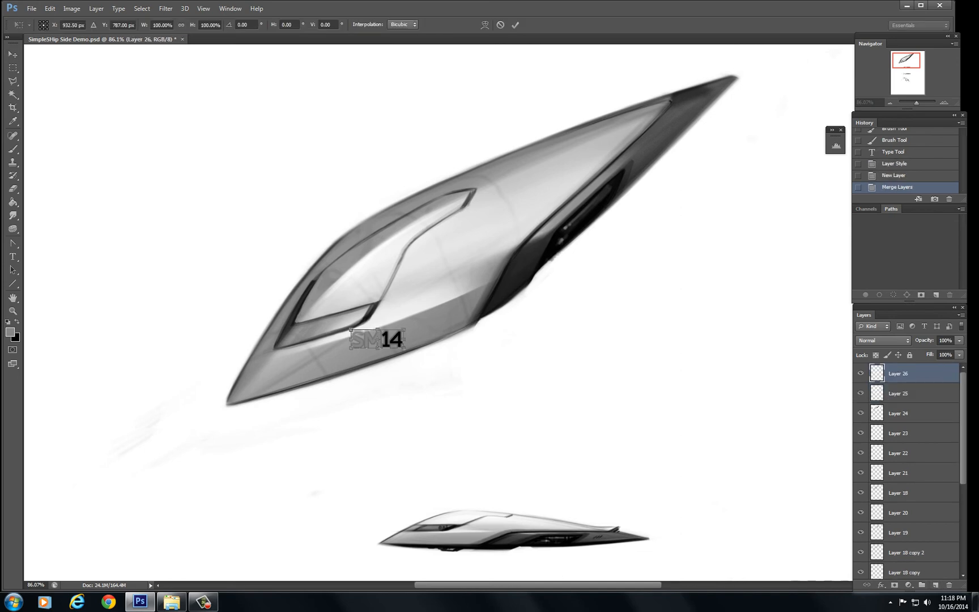
drag(404, 339, 415, 297)
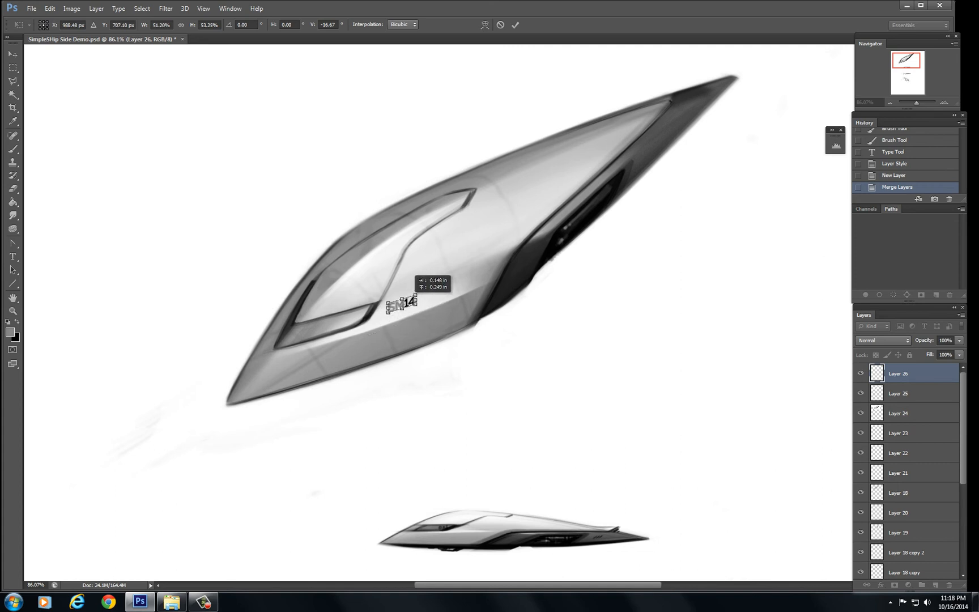
key(Return)
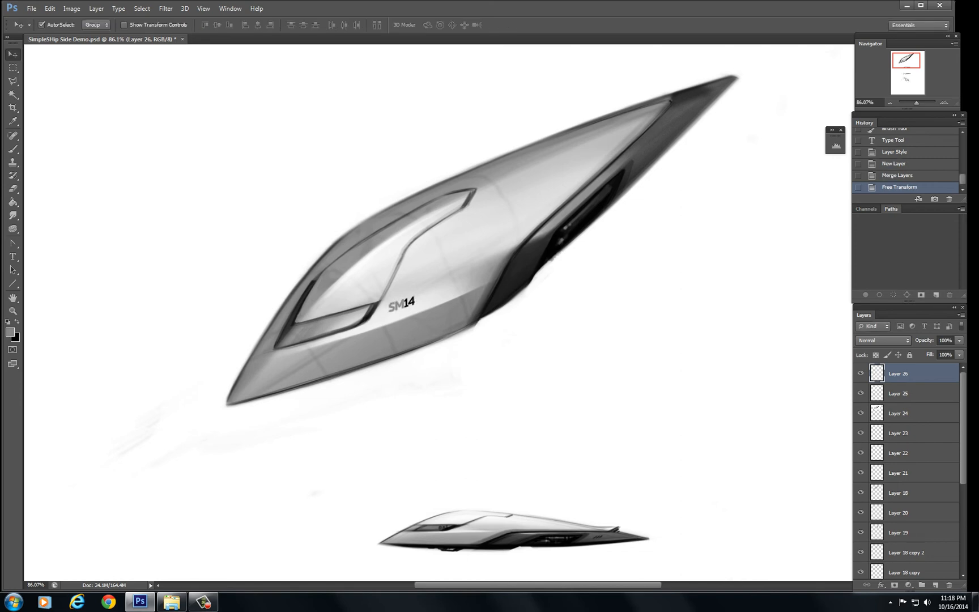
key(Left)
key(Left)
key(Left)
key(Up)
- Transform the SM14 marking to about 106% width and 120% height, rotated -3.5° and skewed horizontally -35.3°, to follow the hull's perspective
key(ctrl+t)
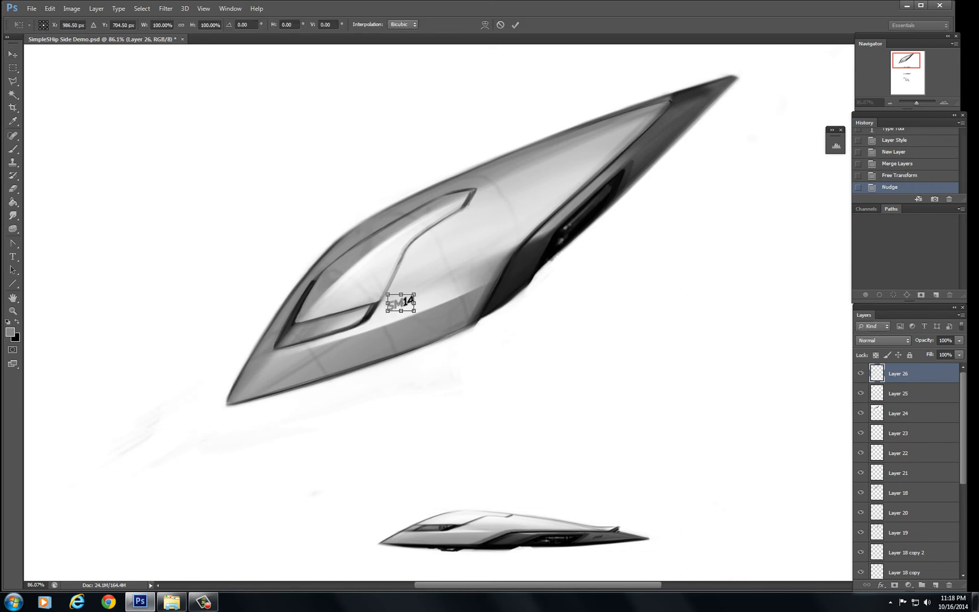
drag(484, 313, 622, 286)
drag(426, 241, 448, 249)
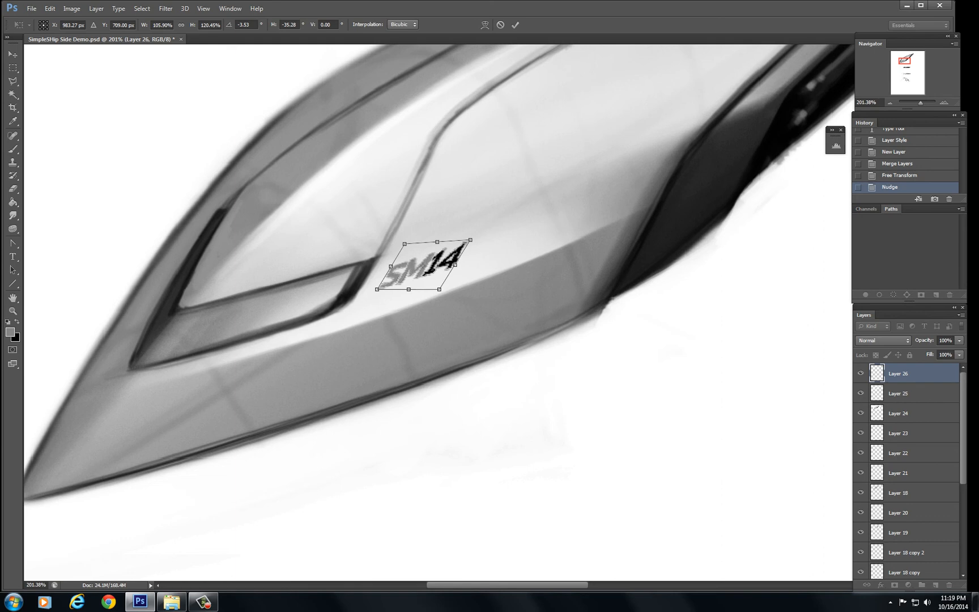
key(Return)
- Scale the SM14 marking down further so it reads as a small decal beside the canopy
scroll(481, 312, down, 5)
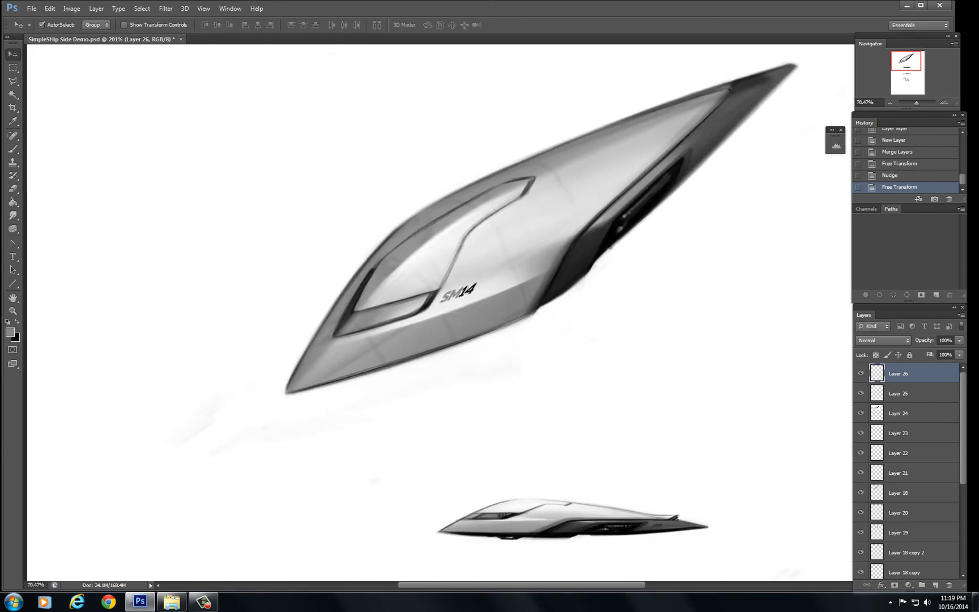
scroll(485, 312, up, 2)
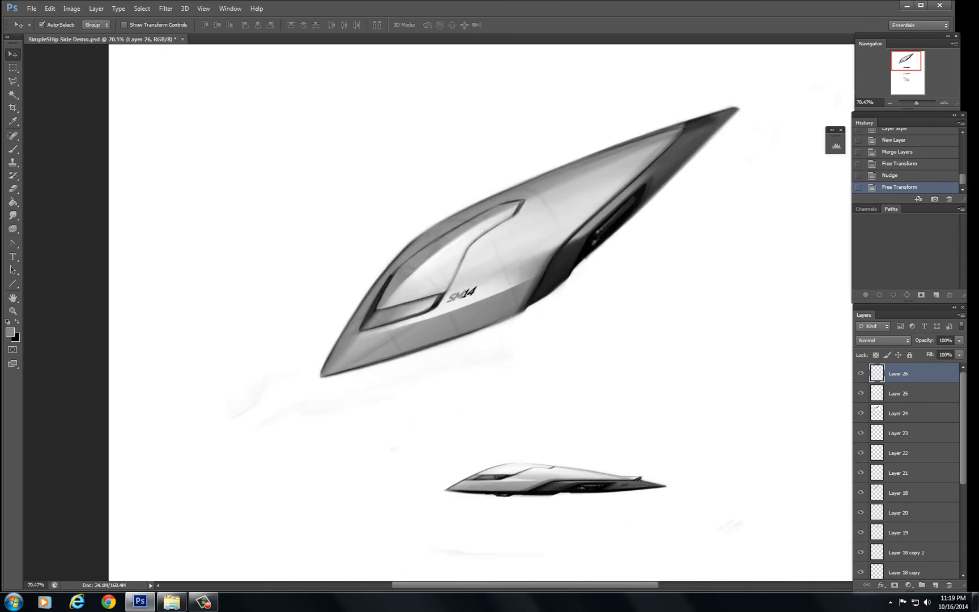
key(ctrl+t)
drag(476, 302, 466, 296)
key(Return)
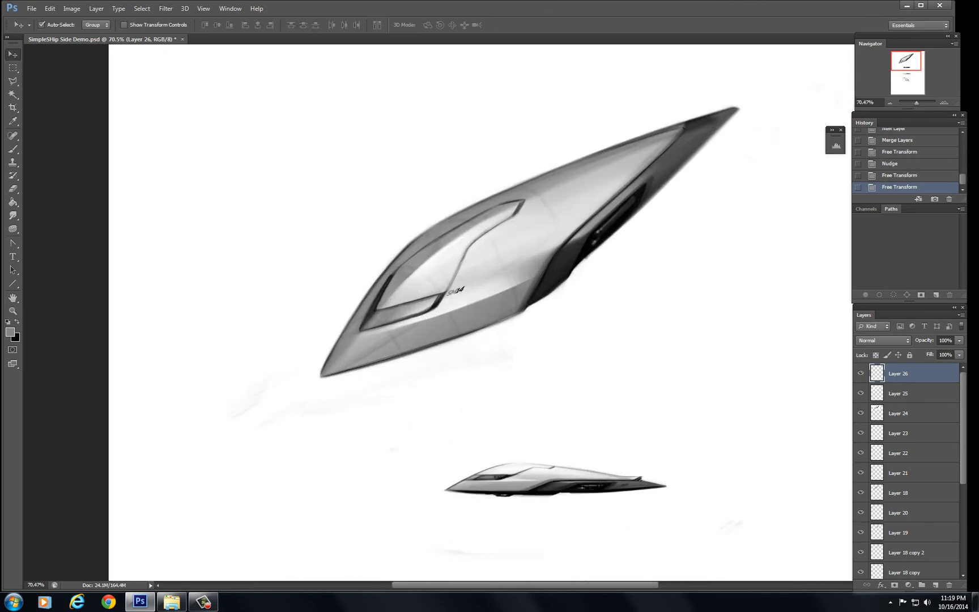
- Nudge the small SM14 marking slightly away from the canopy line and up into its place on the hull
key(Down)
key(Down)
key(Left)
key(Left)
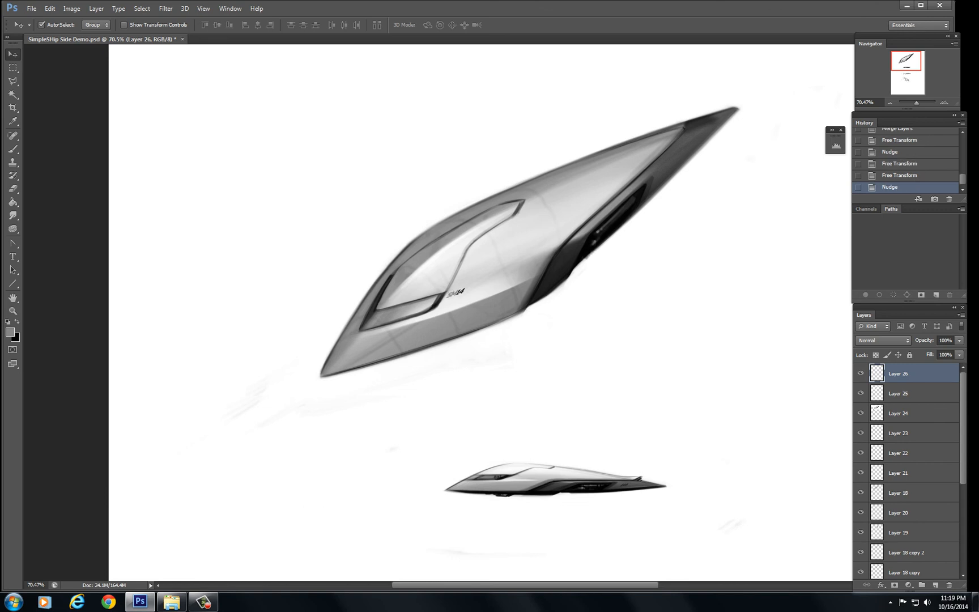
key(Right)
key(Right)
key(Right)
key(Right)
key(Right)
key(Right)
key(Right)
key(Right)
key(Right)
key(Right)
key(Up)
key(Up)
key(Up)
key(Up)
key(Up)
key(Up)
key(Up)
- Examine the whole sheet and compare the SM14 marking's placement before and after the last nudge
key(ctrl+0)
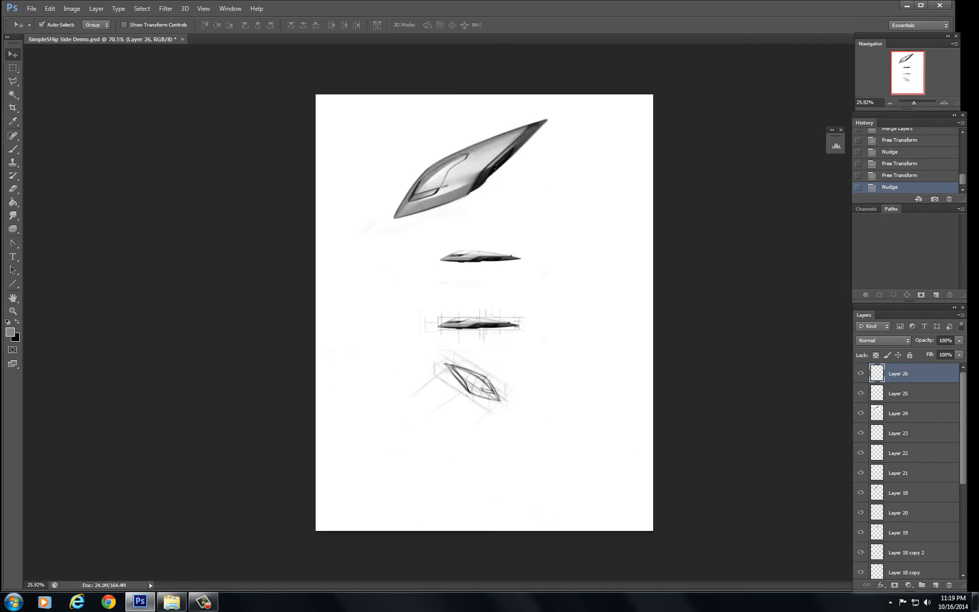
key(ctrl+plus)
drag(490, 272, 479, 354)
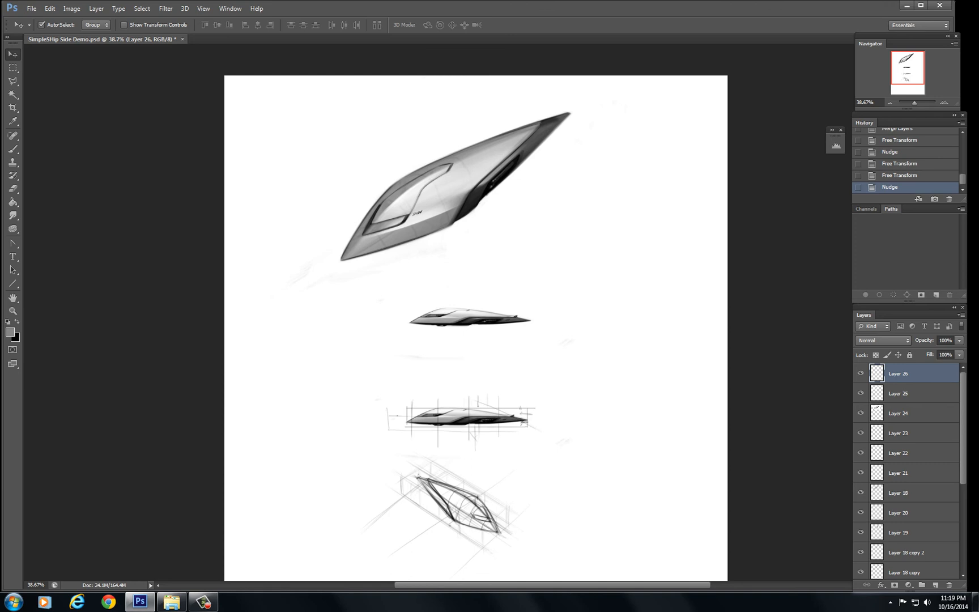
drag(593, 262, 509, 187)
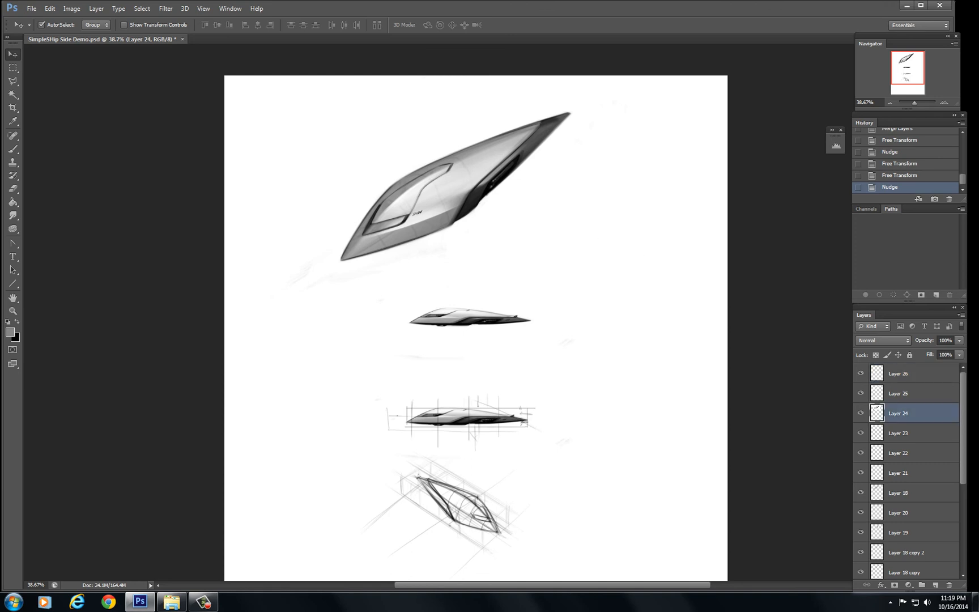
key(ctrl+z)
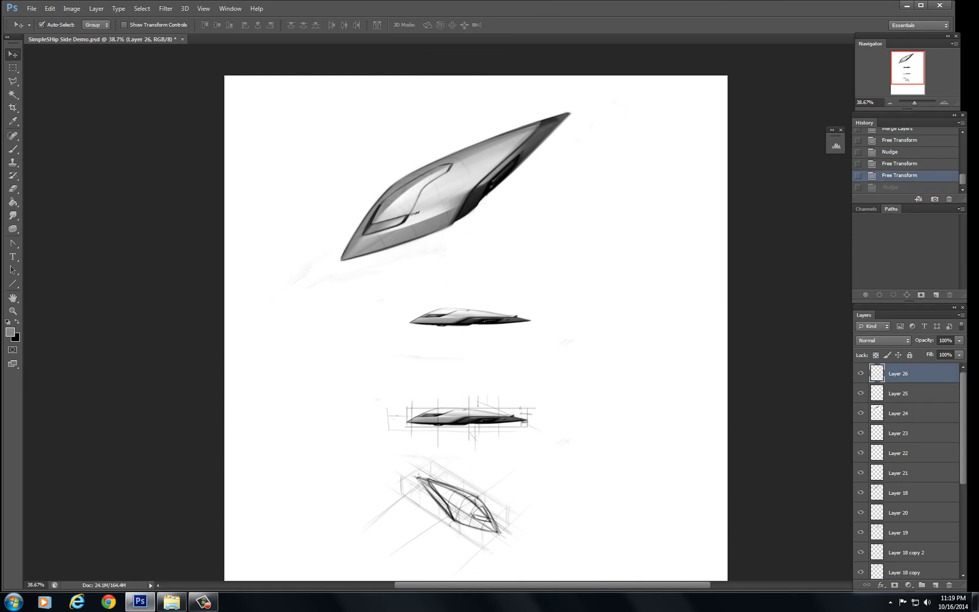
key(ctrl+z)
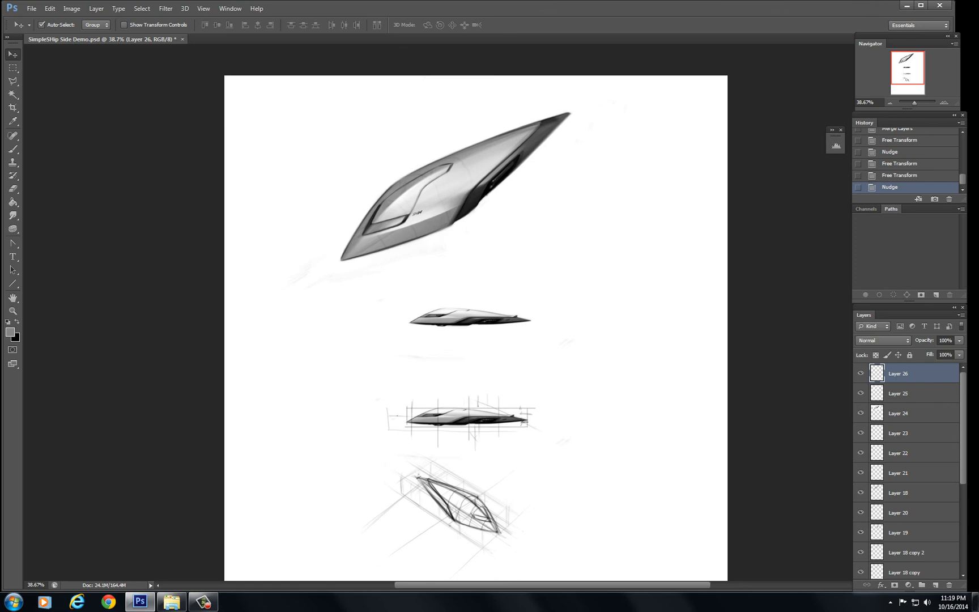
drag(474, 396, 538, 562)
scroll(482, 305, up, 4)
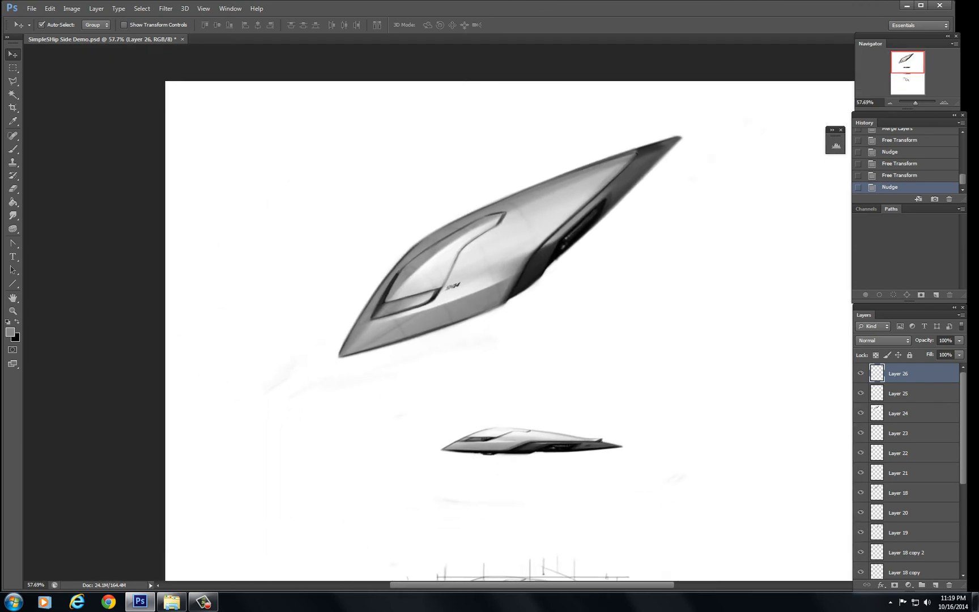